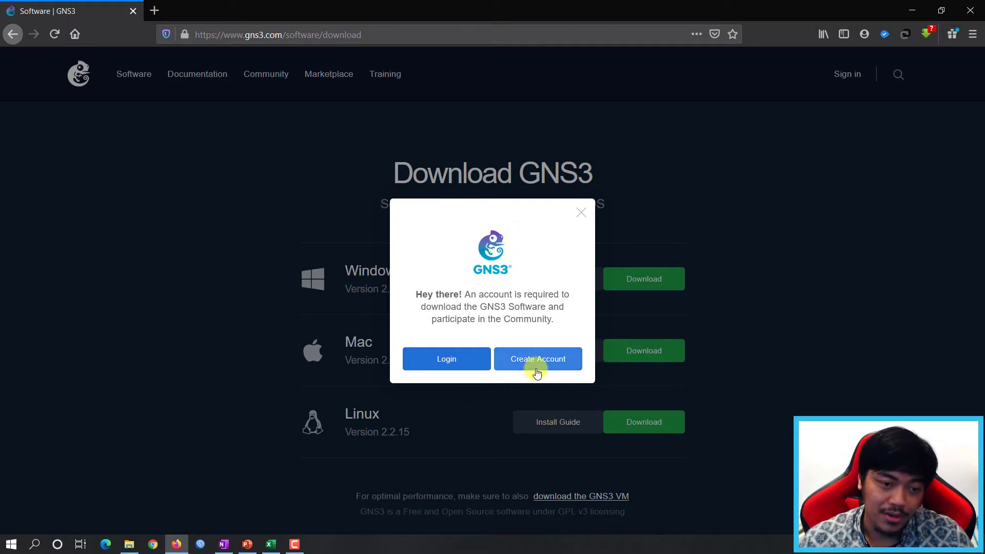
Log in on gns3.com and save the GNS3 2.2.15 all-in-one Windows installer.
left_click(527, 281)
left_click(453, 365)
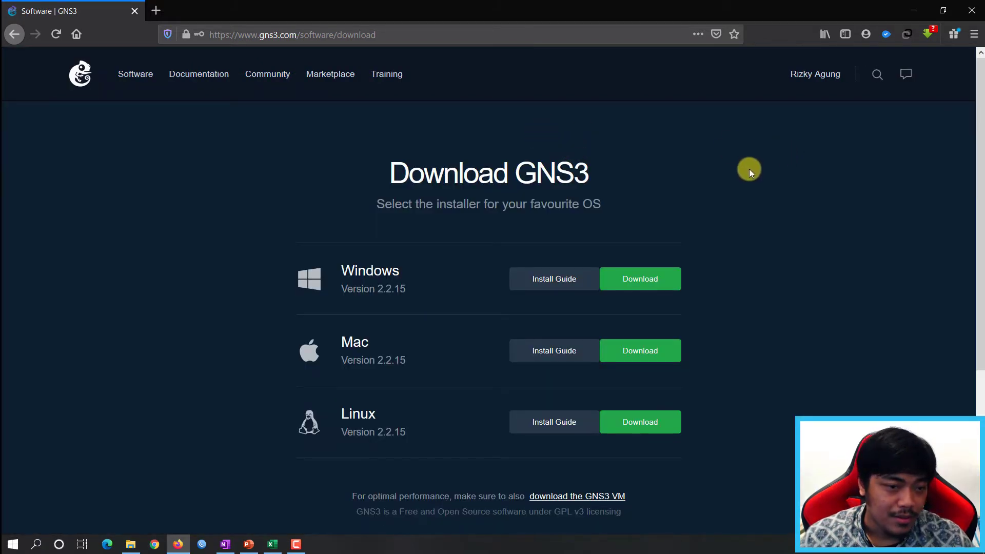
left_click(781, 180)
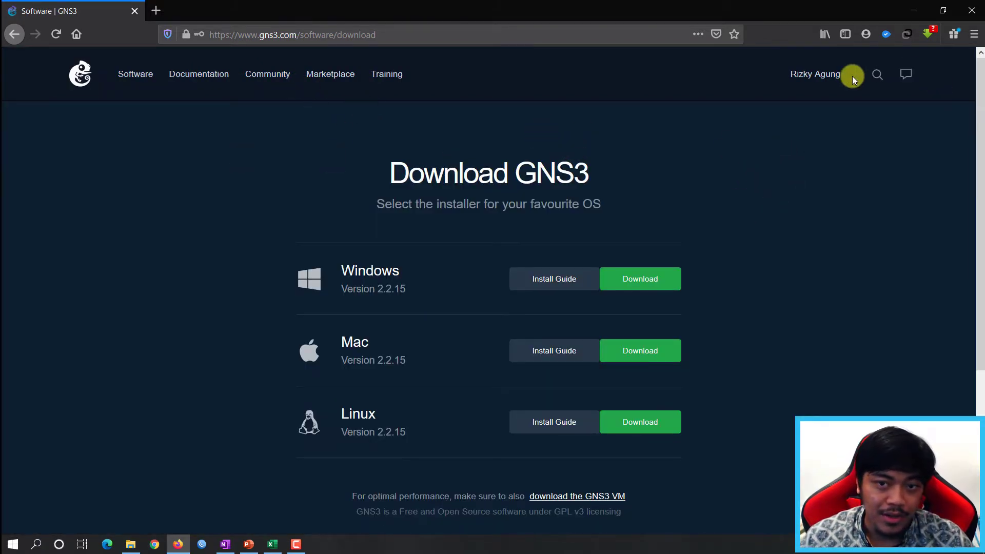
left_click(746, 177)
left_click(637, 279)
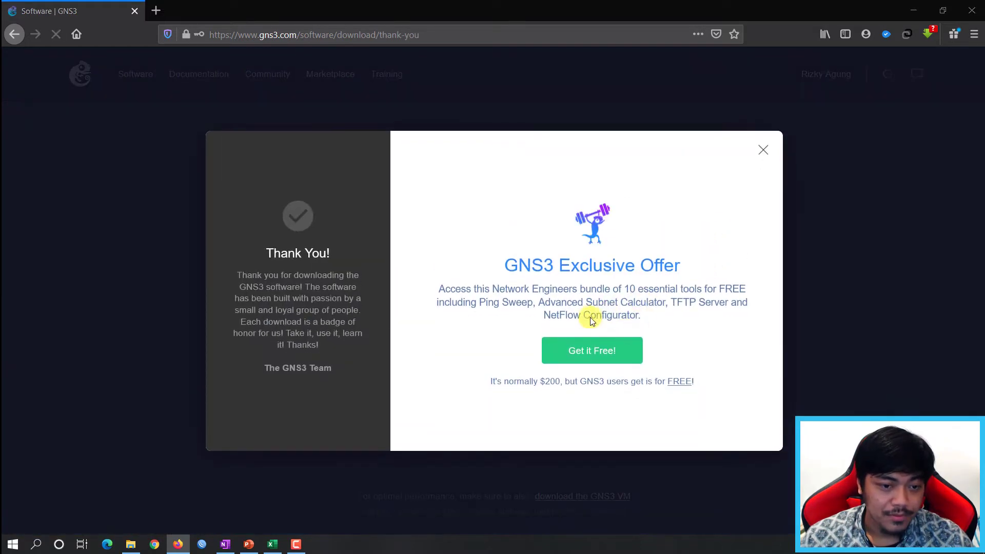
left_click(544, 310)
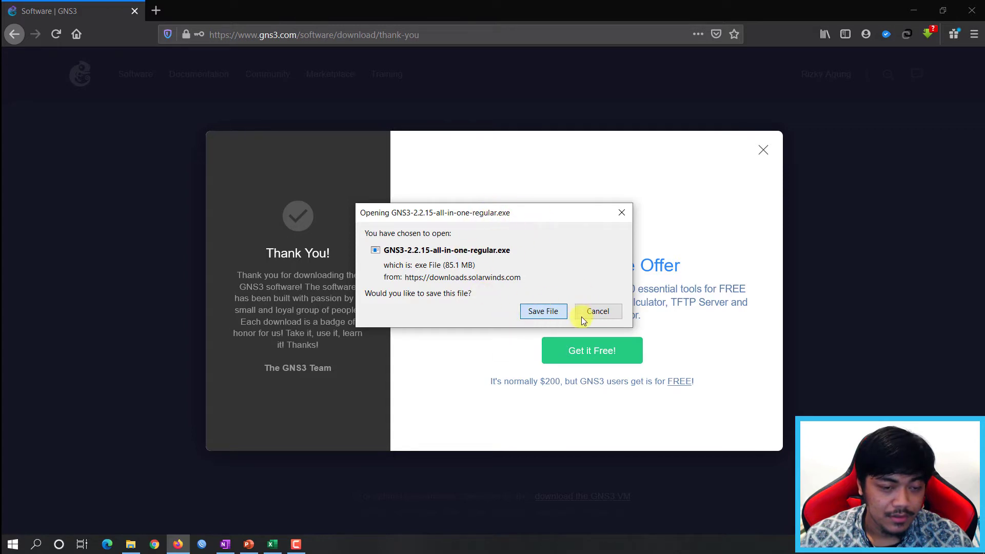
key("Return")
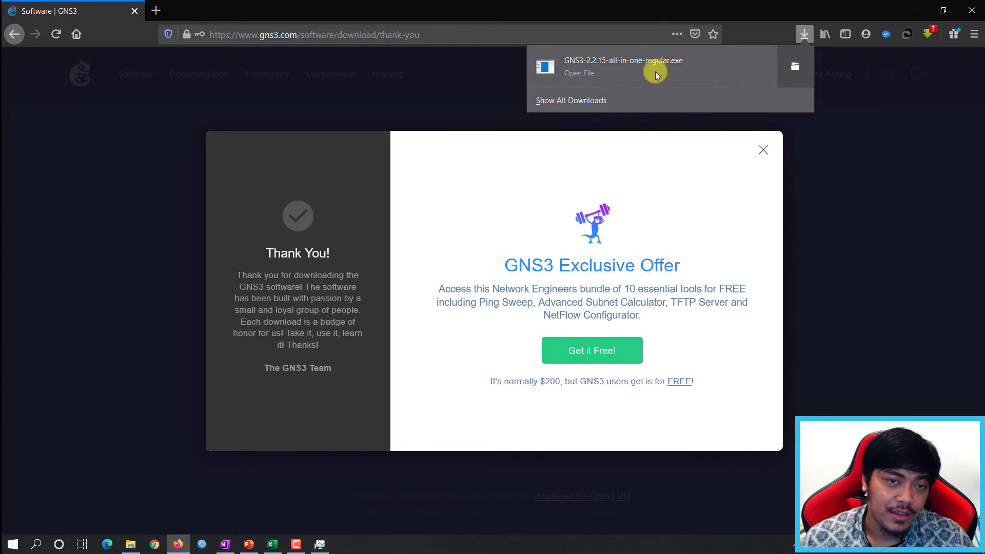
Launch the GNS3 2.2.15 installer, accepting the licence, default components and location.
left_click(619, 71)
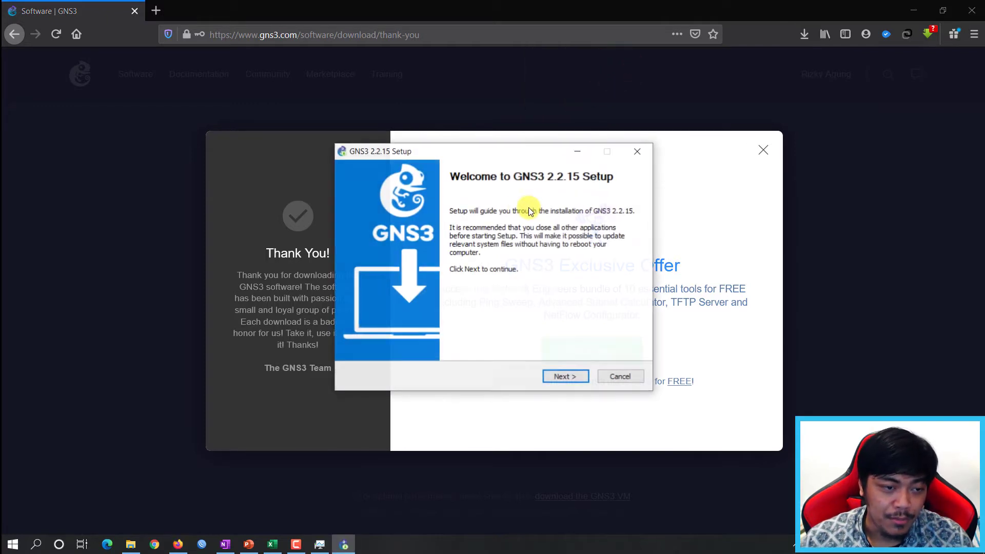
left_click(577, 377)
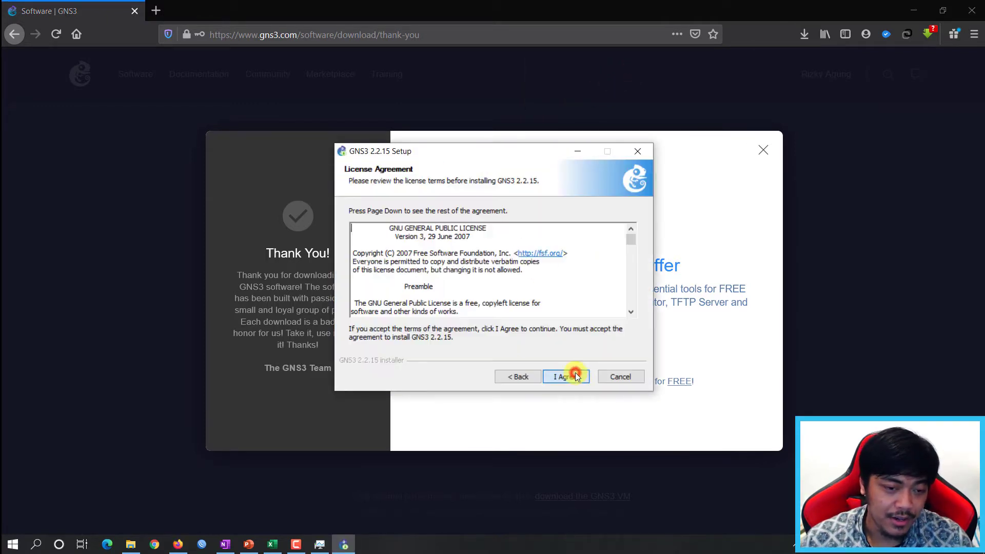
left_click(565, 380)
left_click(565, 376)
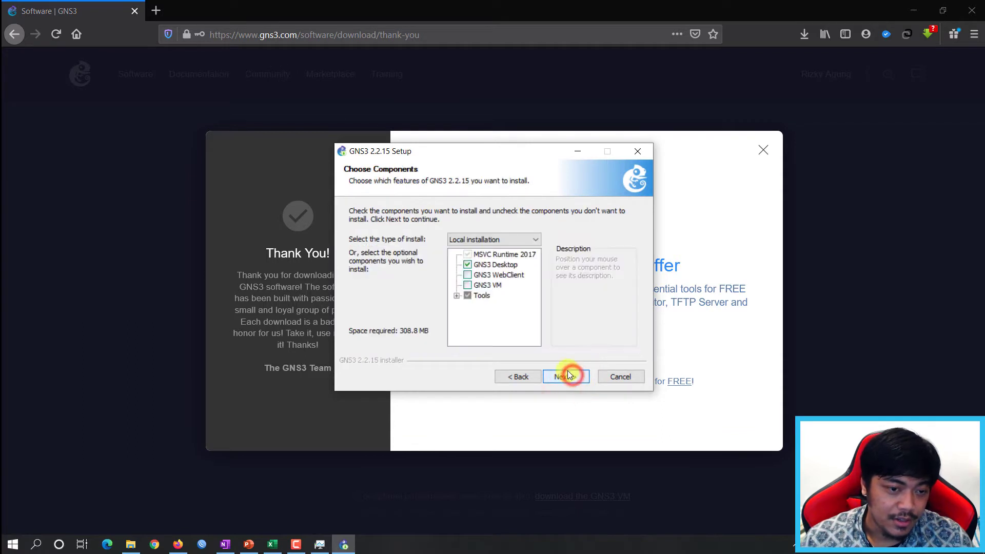
left_click(573, 380)
left_click(577, 377)
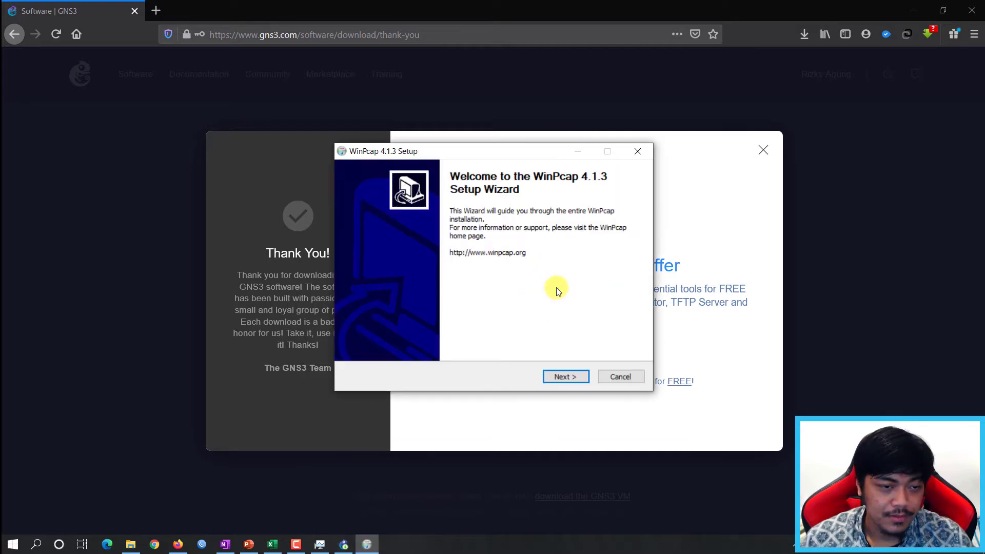
Complete the WinPcap 4.1.3 and Npcap 0.9990 installs with default options.
left_click_drag(510, 160, 548, 163)
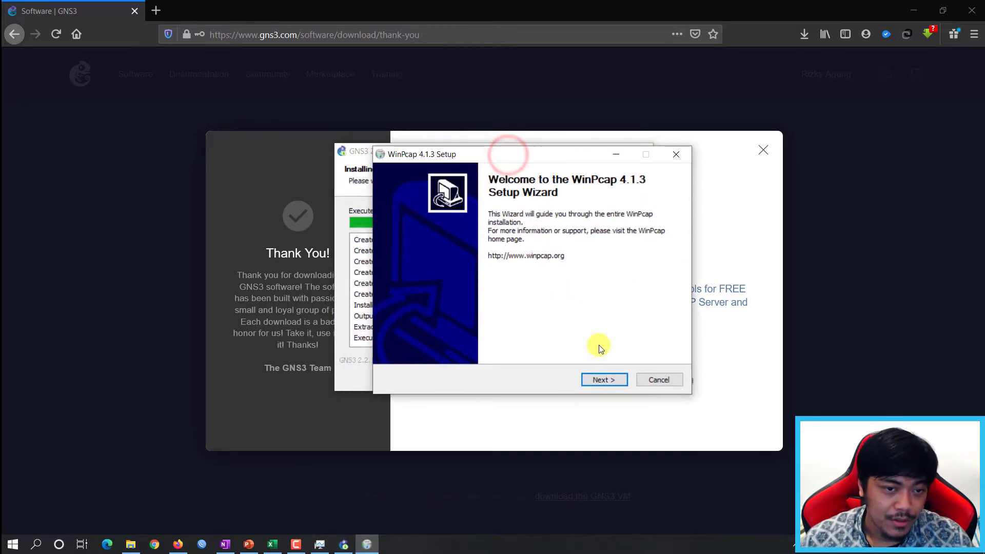
left_click(614, 382)
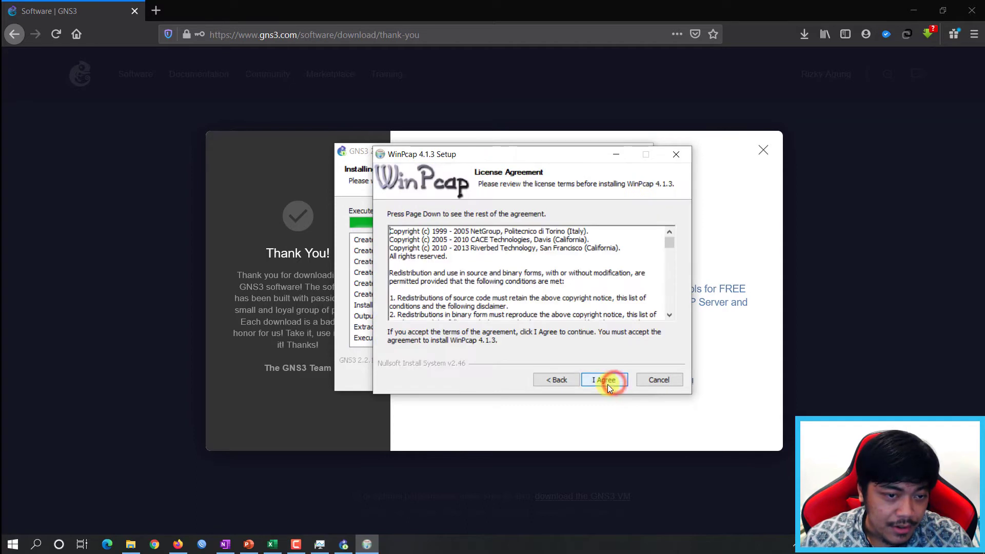
left_click(613, 381)
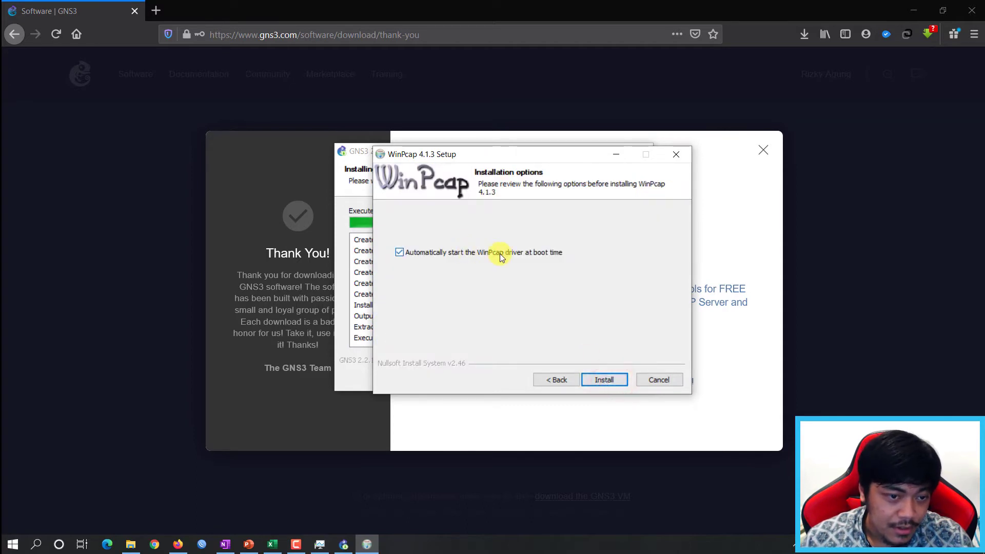
left_click(606, 378)
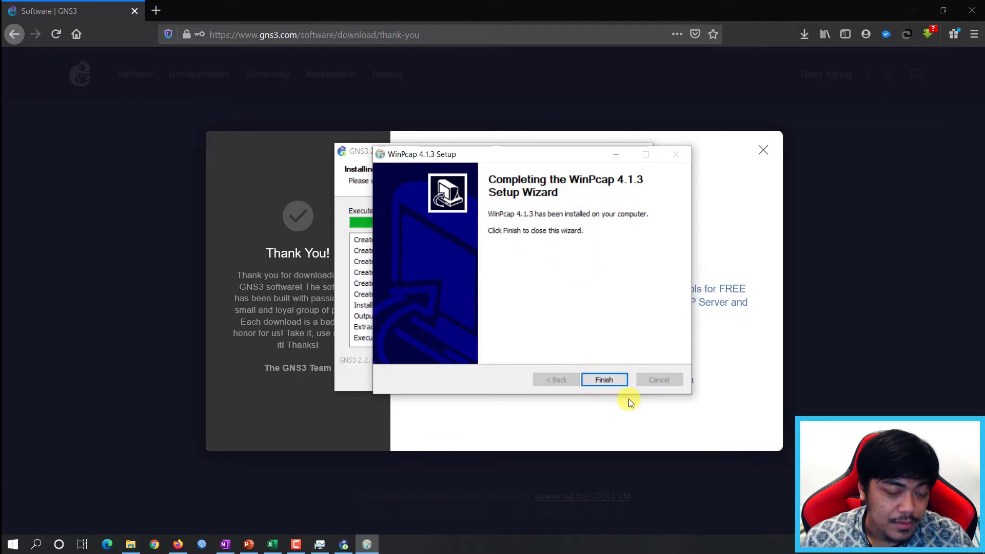
left_click(613, 378)
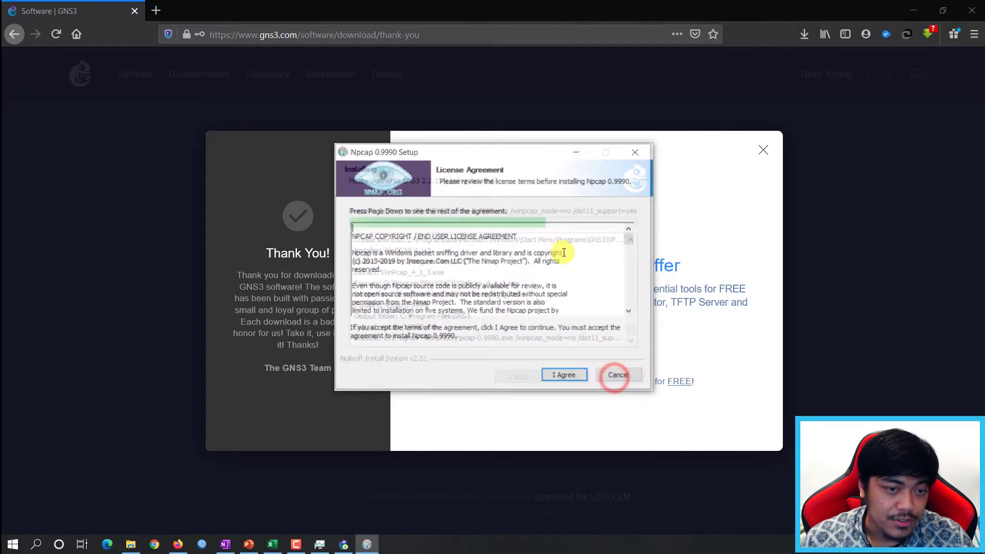
left_click(568, 377)
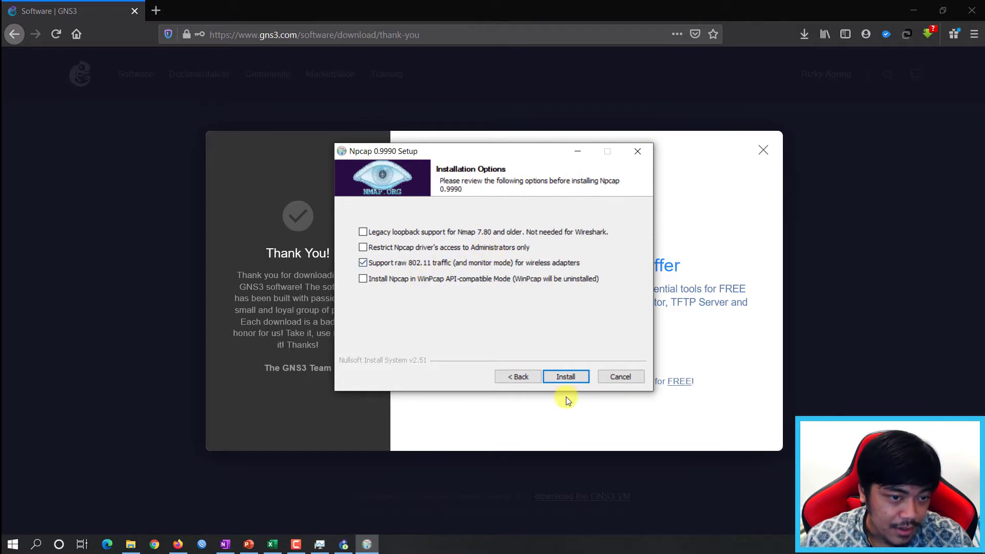
left_click(570, 377)
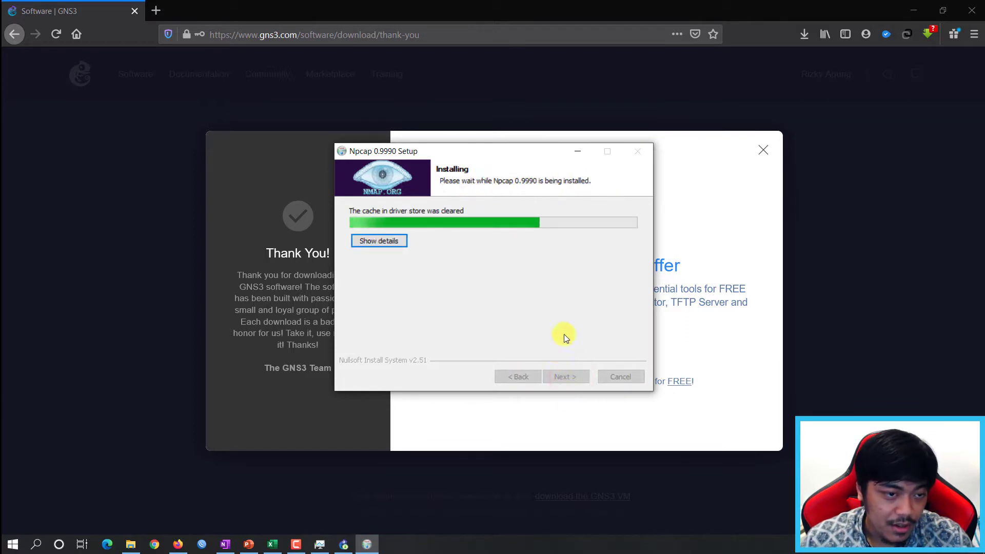
left_click(568, 378)
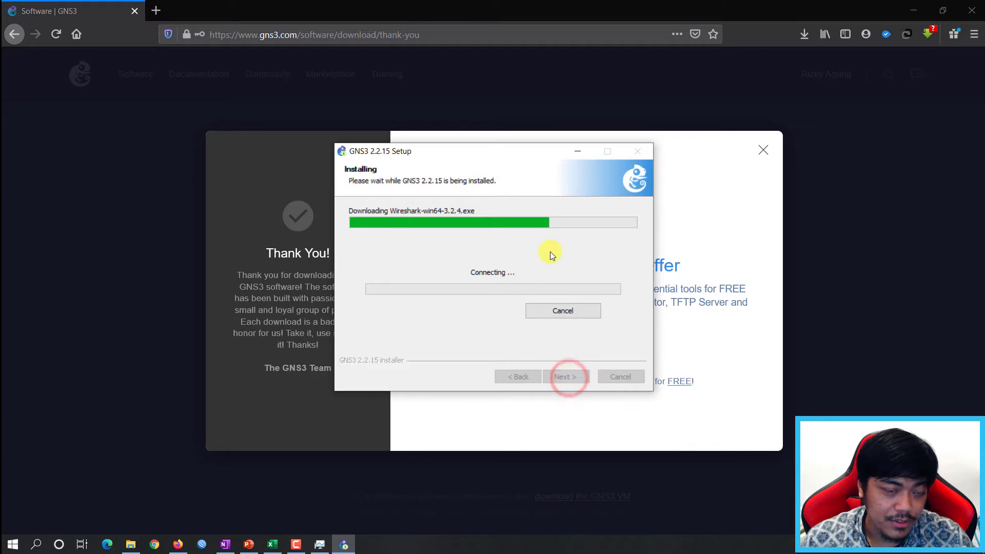
Move the GNS3 Setup window aside and minimize it while Wireshark downloads.
mouse_move(468, 149)
left_mouse_down()
mouse_move(501, 151)
mouse_move(483, 148)
left_mouse_up()
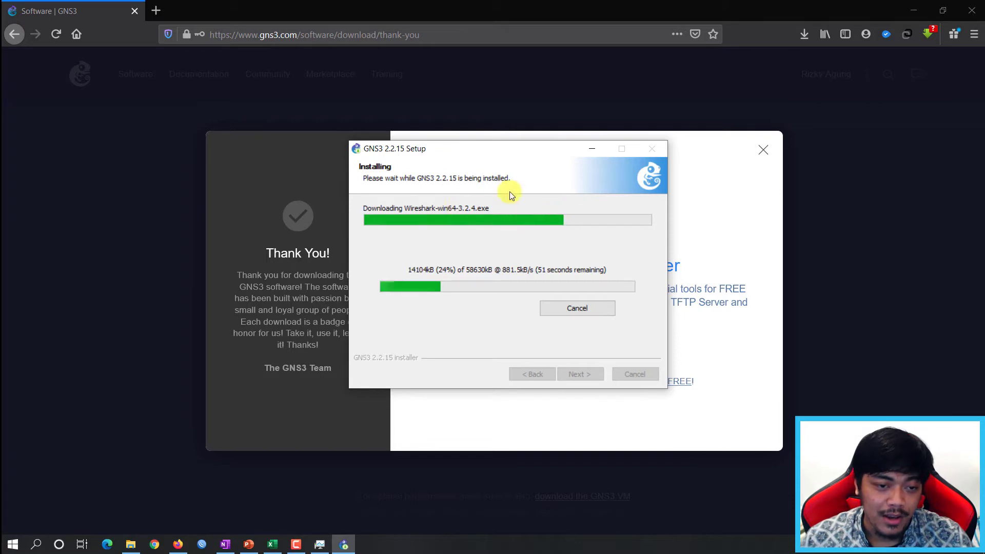
left_click_drag(492, 149, 513, 150)
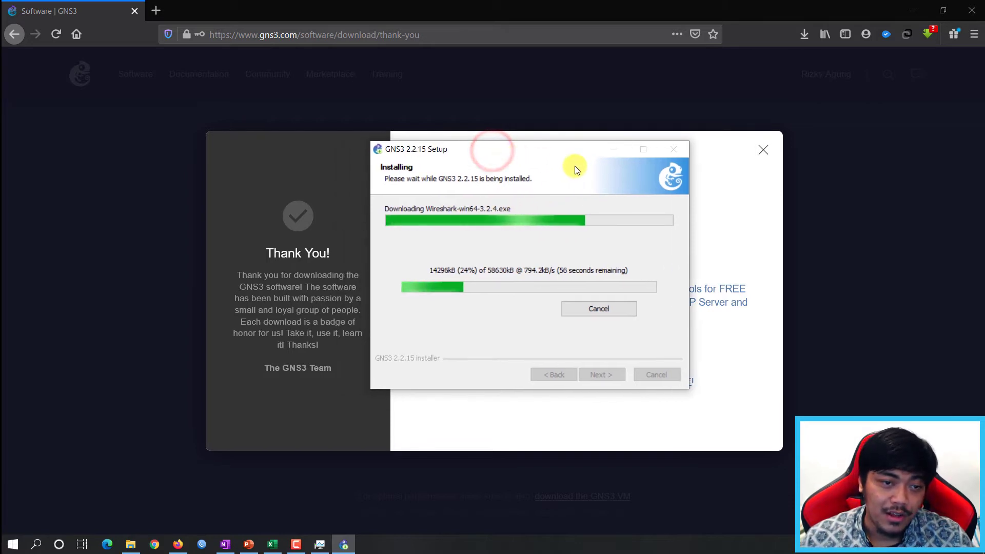
left_click(616, 149)
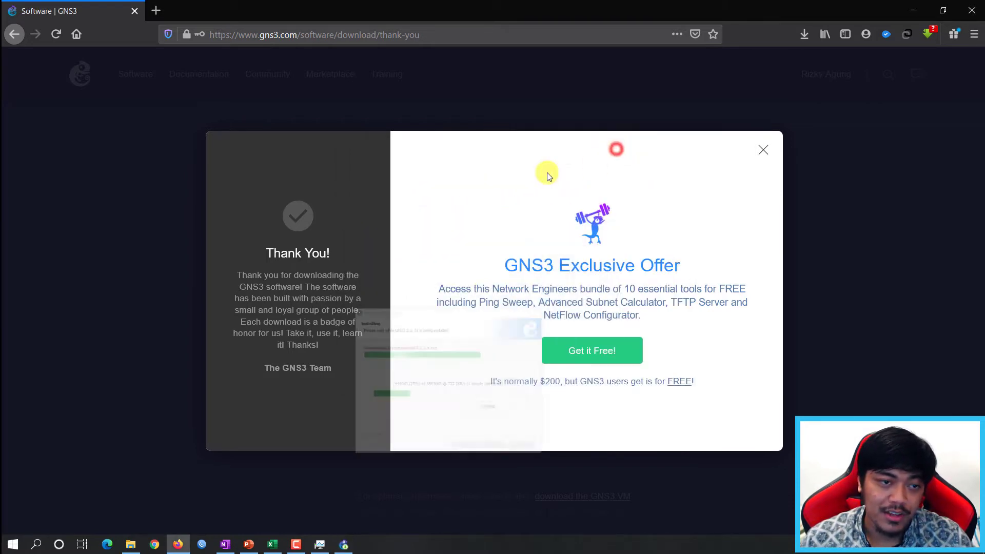
Search for 'download virtualbox' in a new tab and open the official VirtualBox downloads page.
left_click(156, 13)
left_click(241, 29)
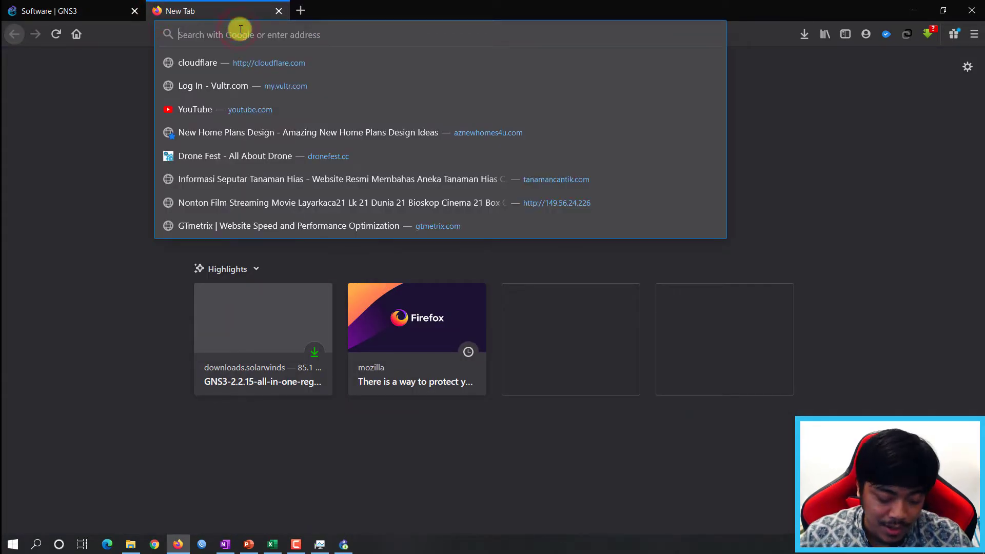
type("download")
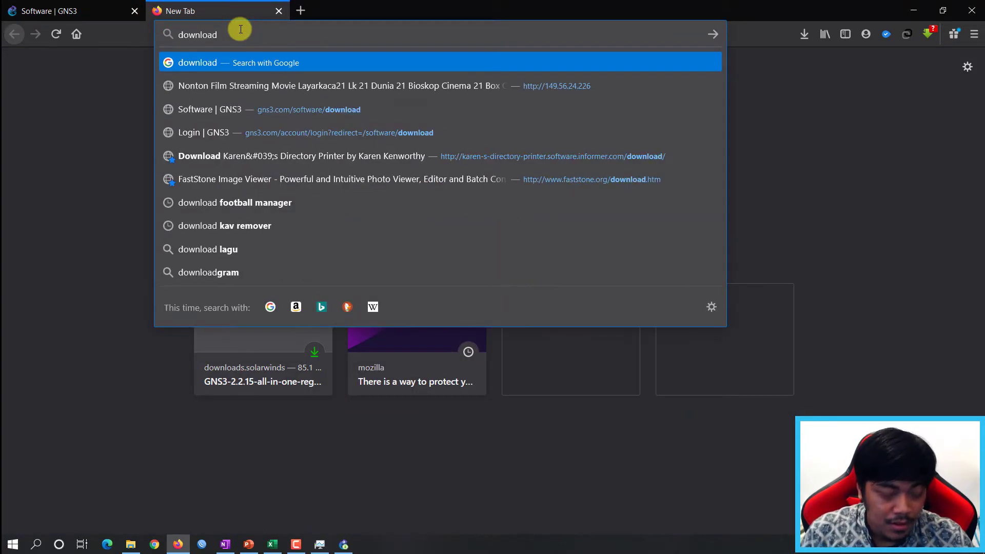
type(" virti")
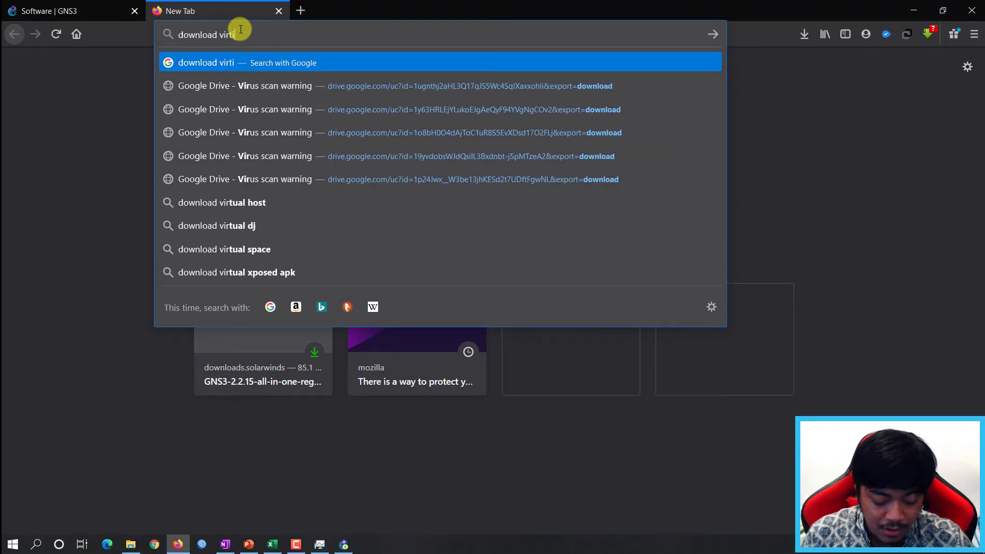
type("albox")
key("Return")
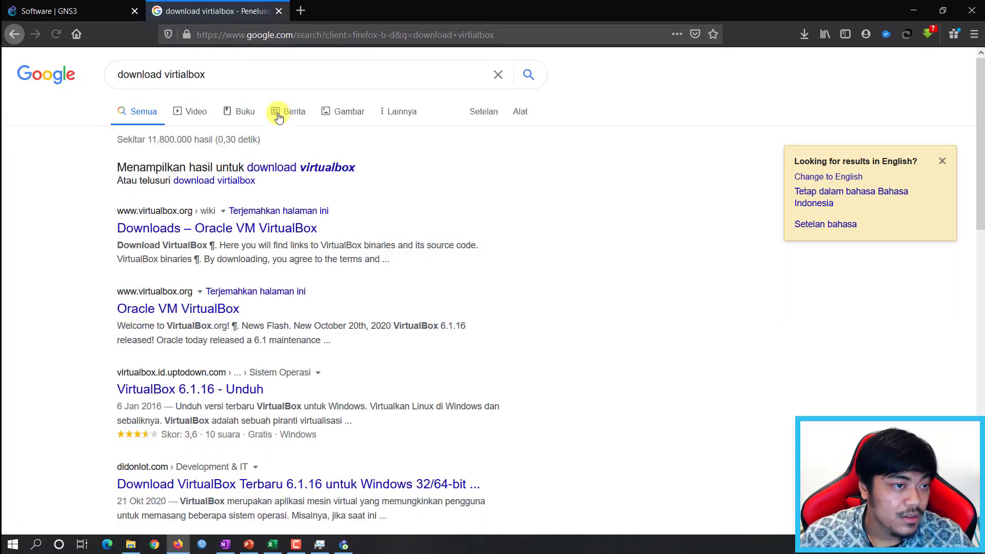
left_click(332, 167)
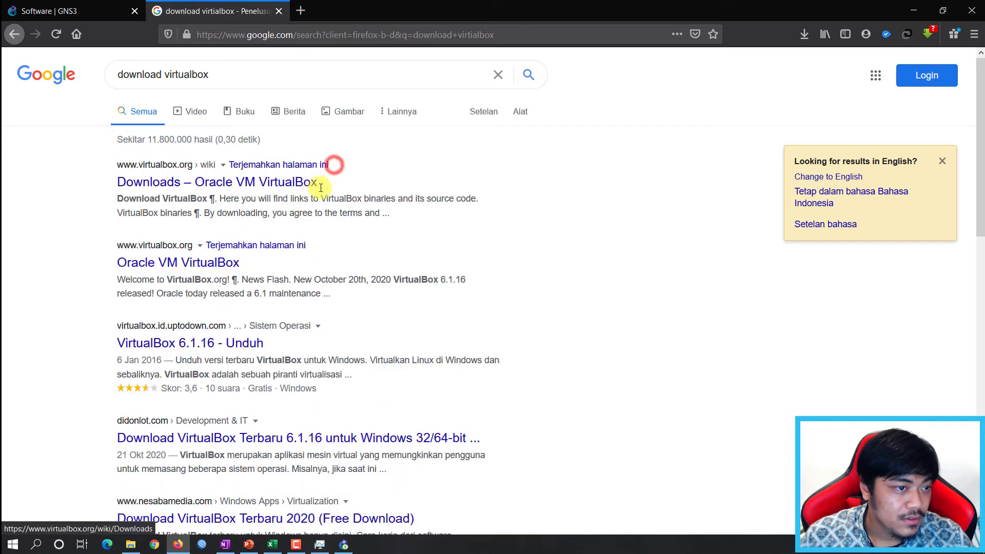
left_click(260, 184)
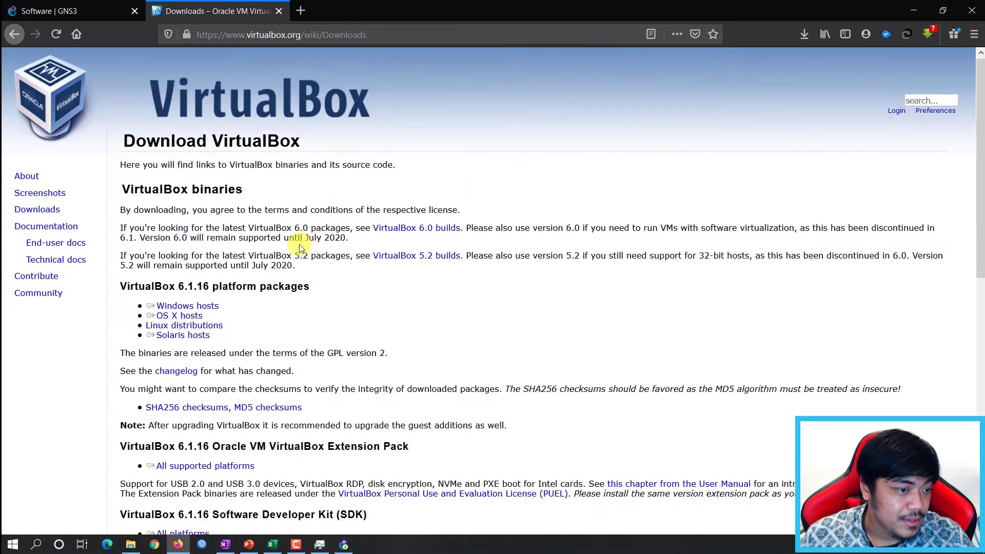
Save the VirtualBox 6.1.16 Windows hosts installer and check its download progress.
scroll(300, 252, "down", 2)
scroll(248, 211, "up", 2)
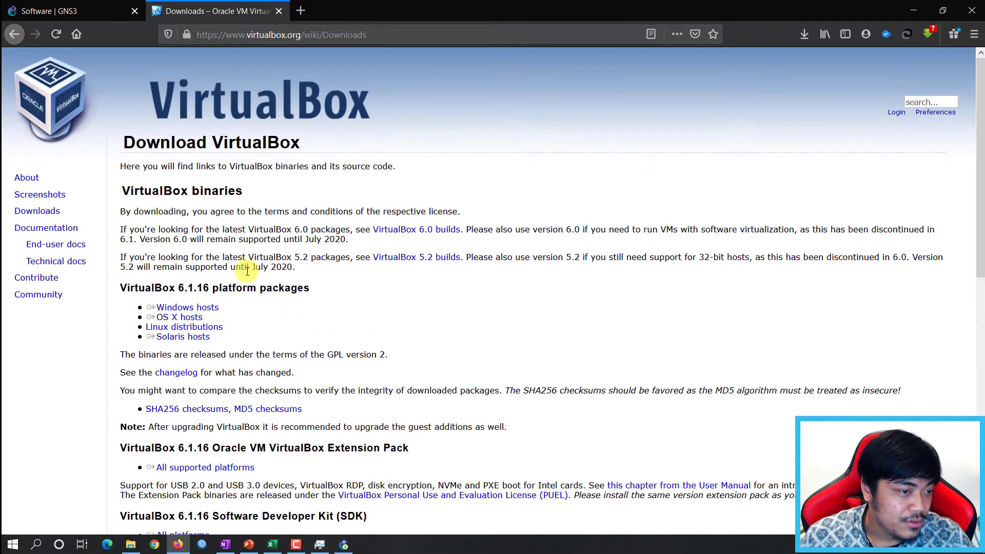
left_click(205, 308)
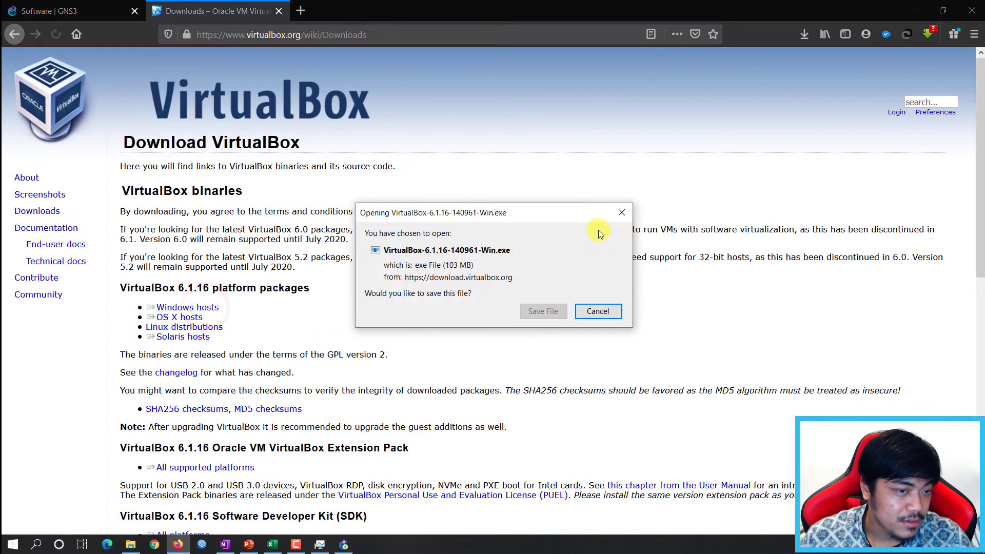
left_click(540, 311)
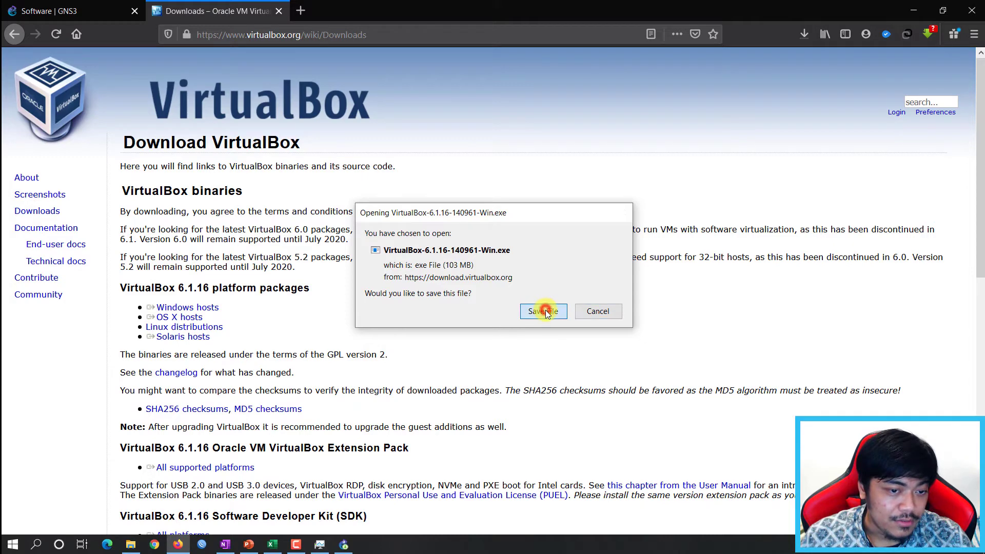
left_click(805, 41)
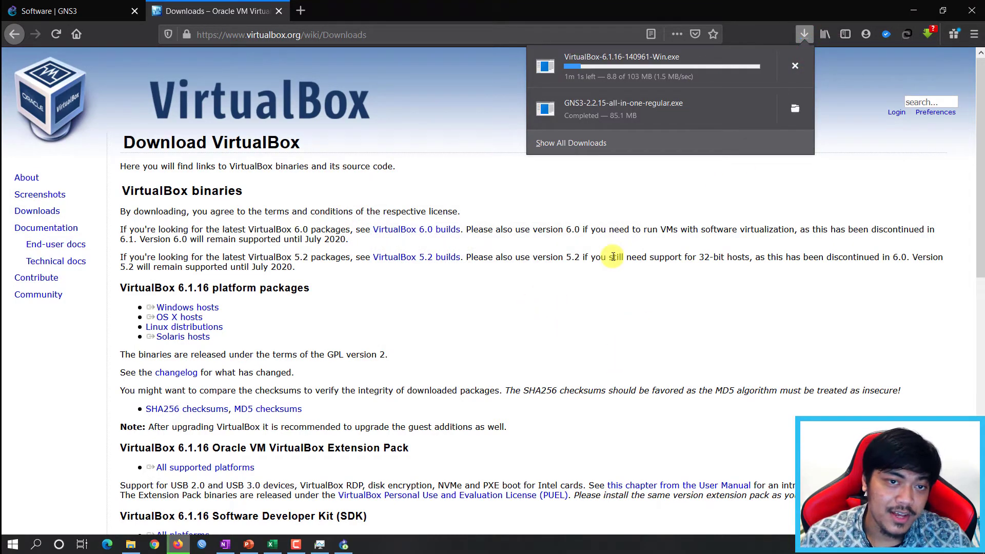
left_click(596, 280)
Open mikrotik.com in a new tab.
left_click(309, 14)
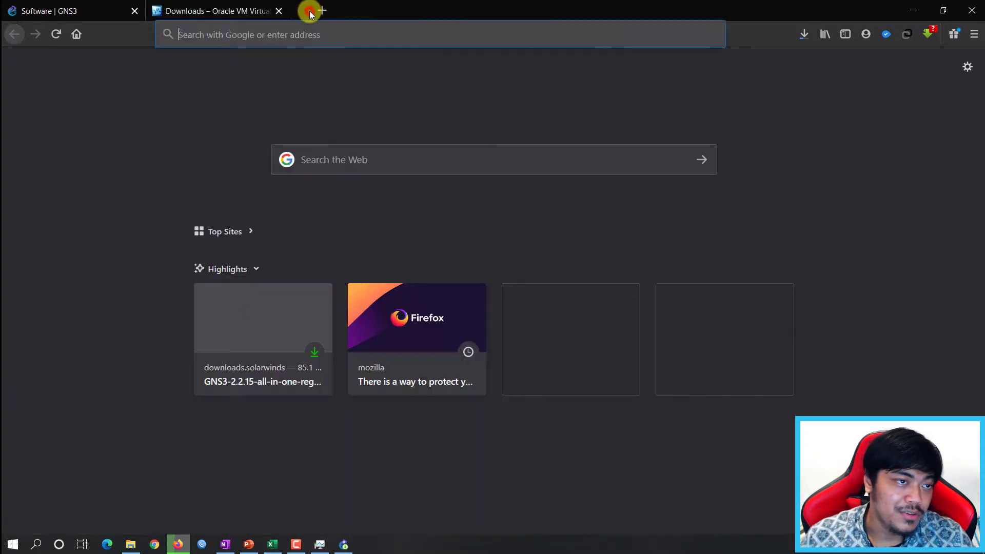
left_click(301, 34)
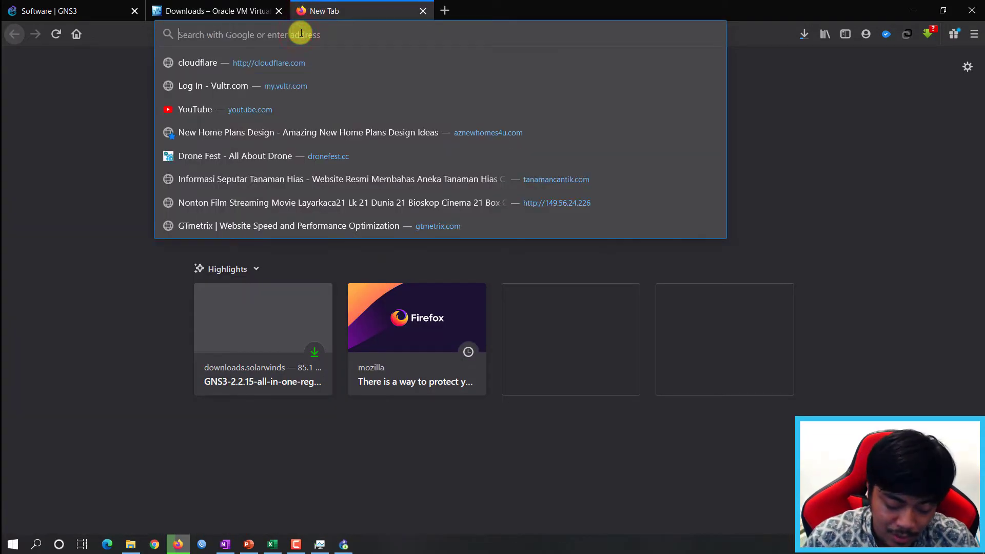
type("mikrotik")
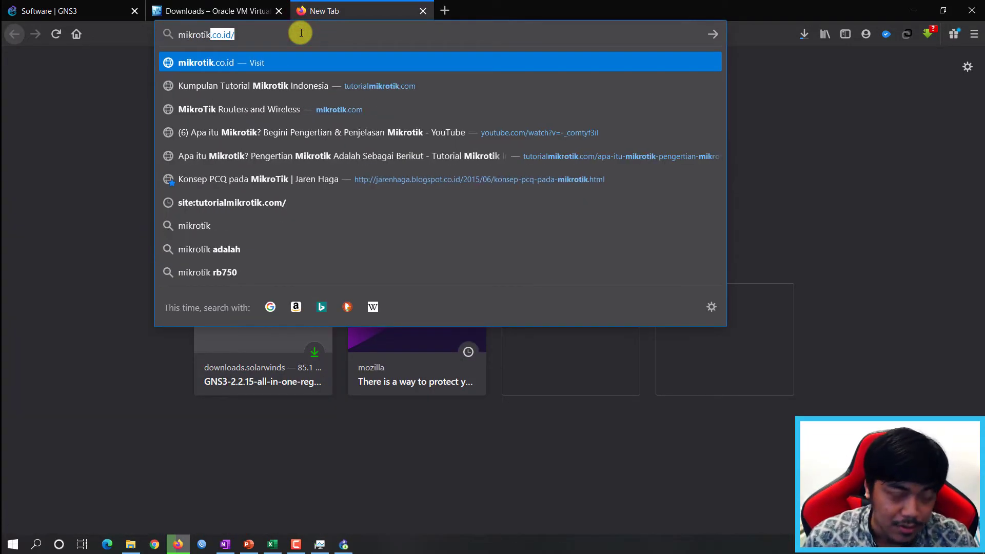
type(".com")
key("Return")
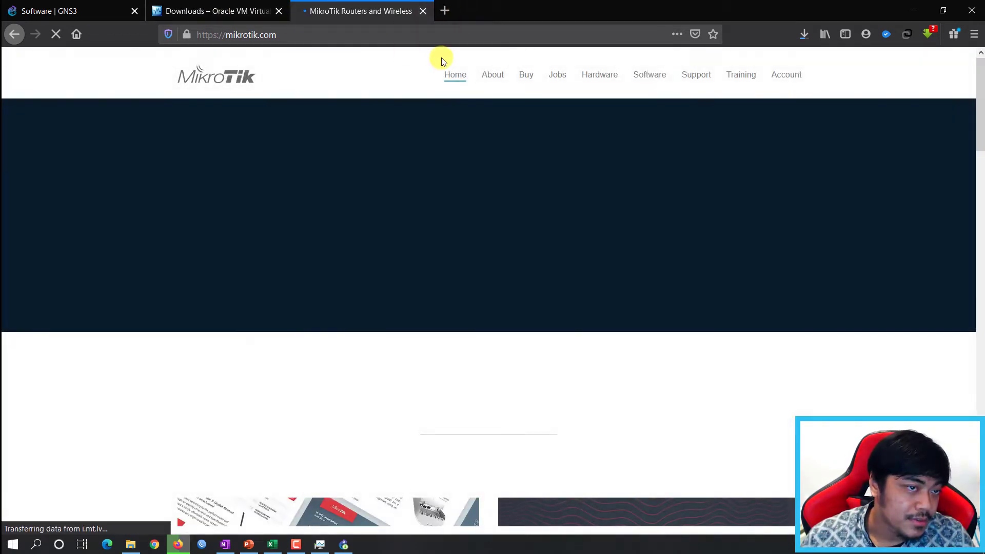
Go to the Software downloads page and scroll to the Cloud Hosted Router Raw disk image row.
left_click(657, 81)
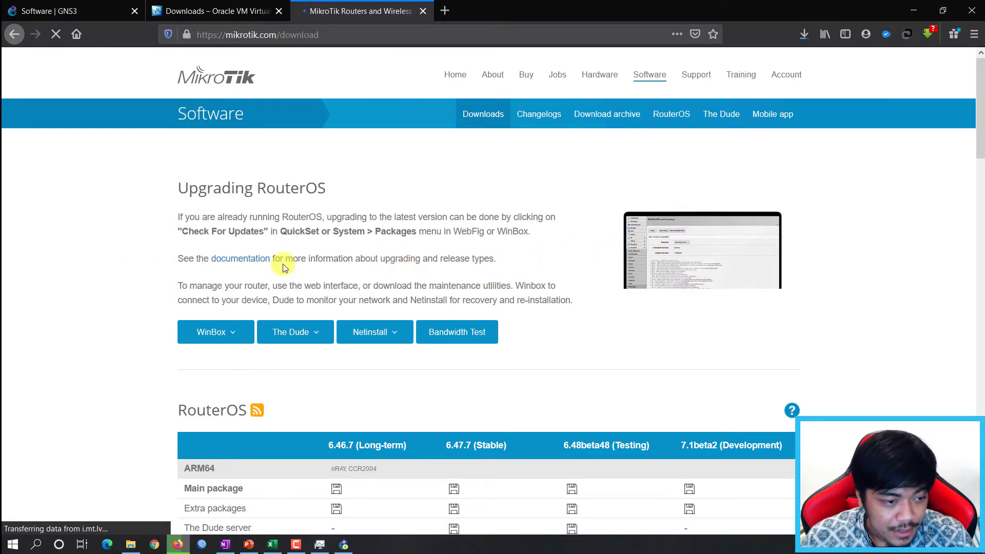
scroll(284, 267, "down", 8)
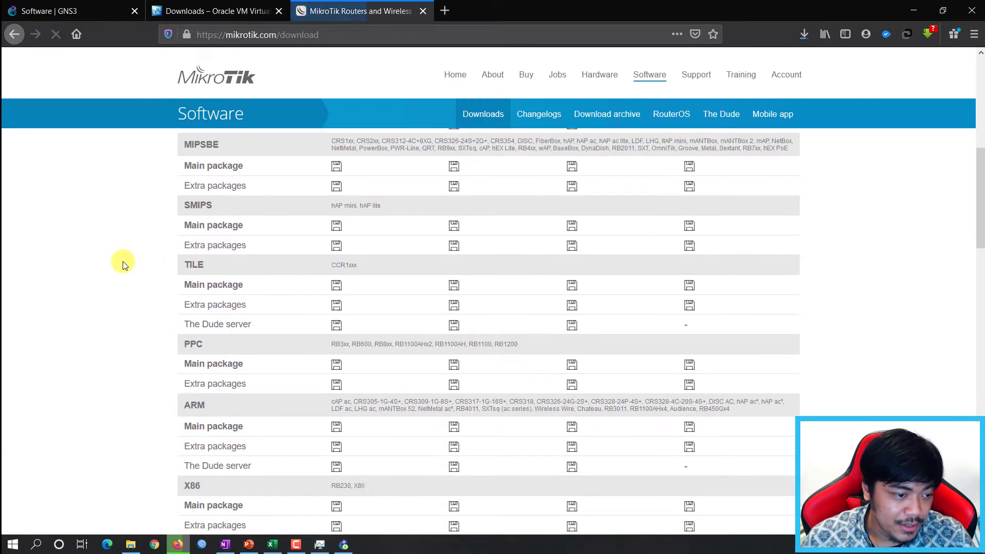
scroll(125, 264, "down", 8)
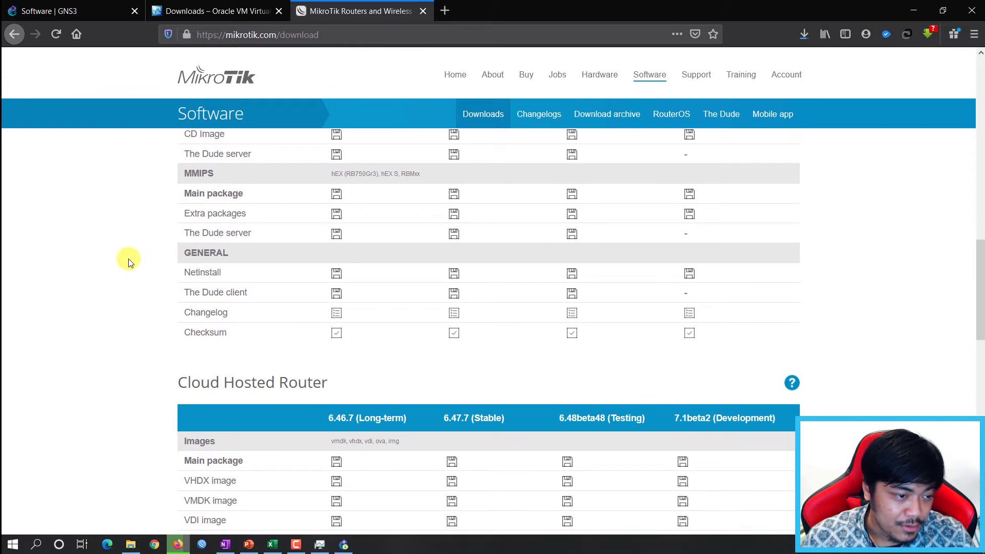
scroll(205, 266, "down", 3)
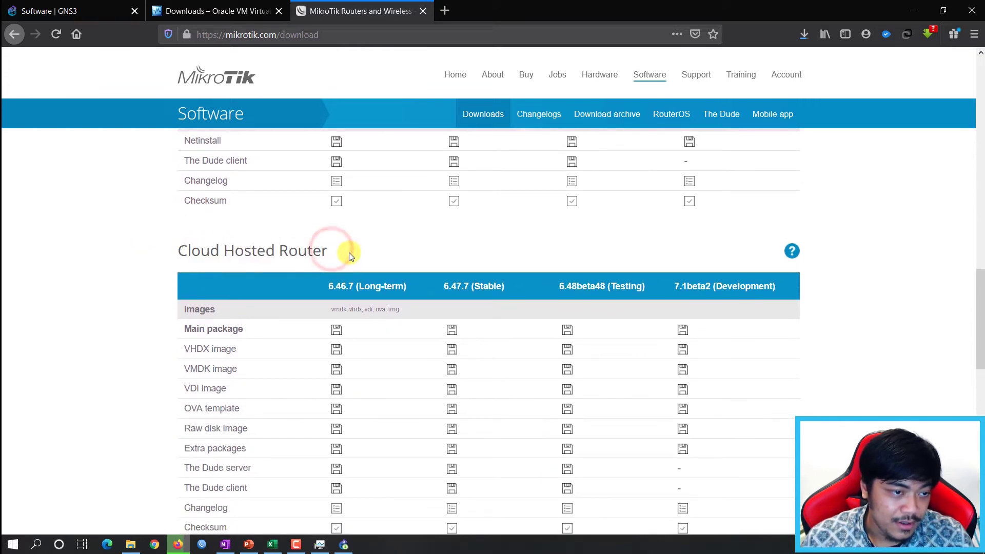
scroll(352, 250, "down", 1)
scroll(127, 278, "down", 3)
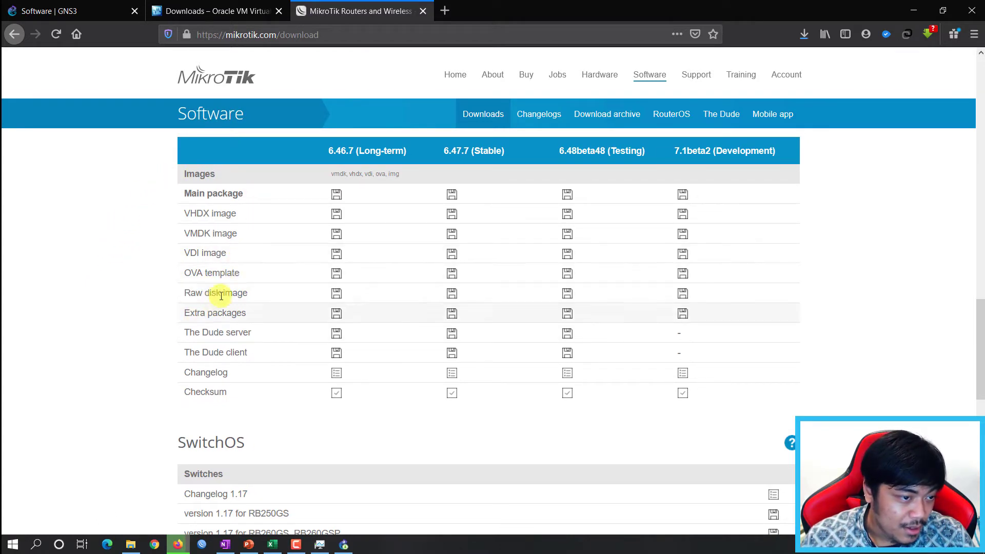
left_click_drag(206, 293, 173, 293)
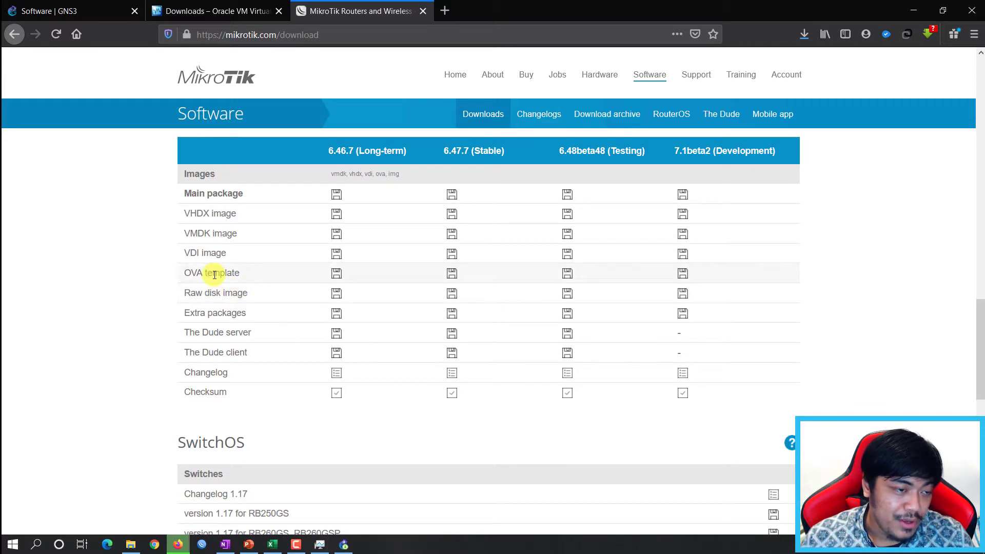
Save the 6.47.7 CHR Raw disk image chr-6.47.7.img.zip.
left_click(112, 266)
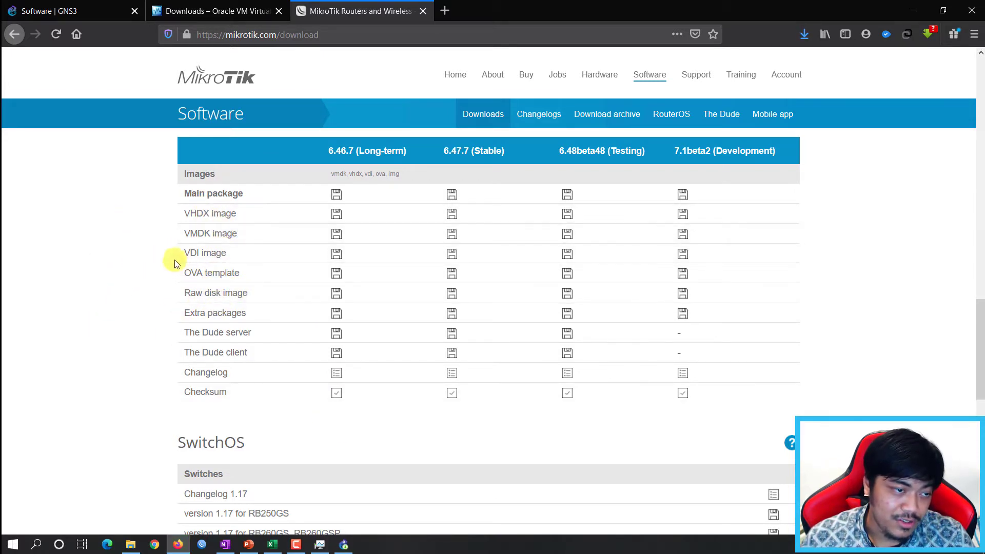
left_click(343, 544)
left_click(543, 223)
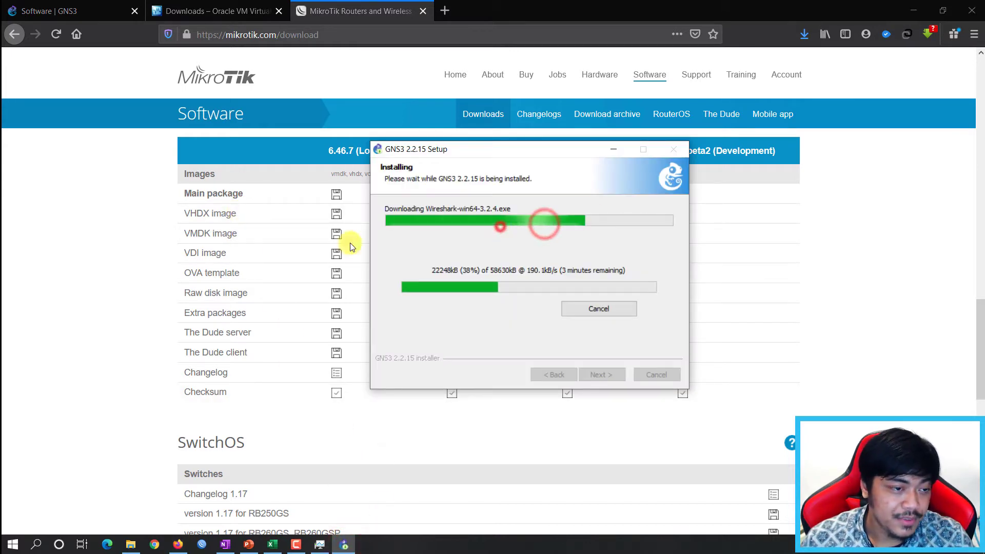
left_click(143, 254)
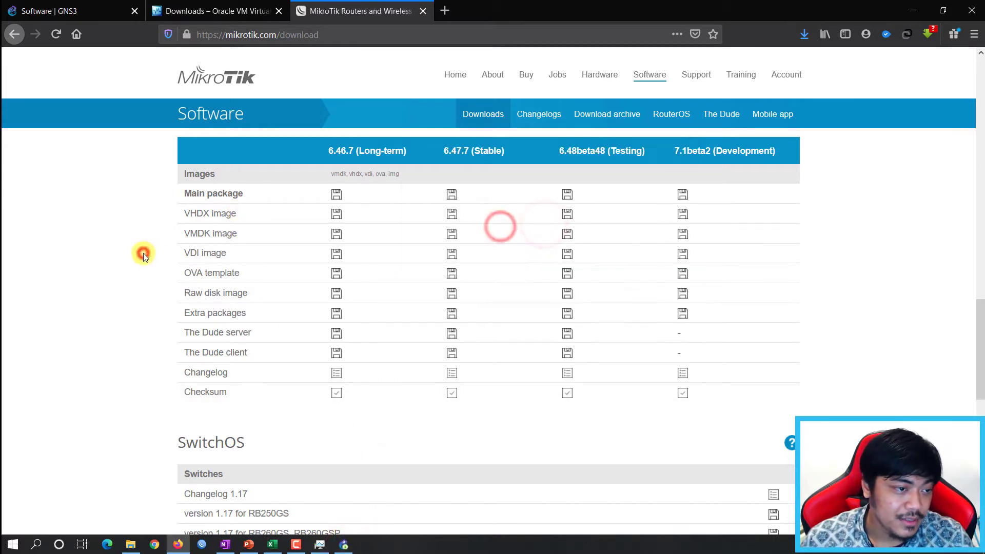
left_click(802, 34)
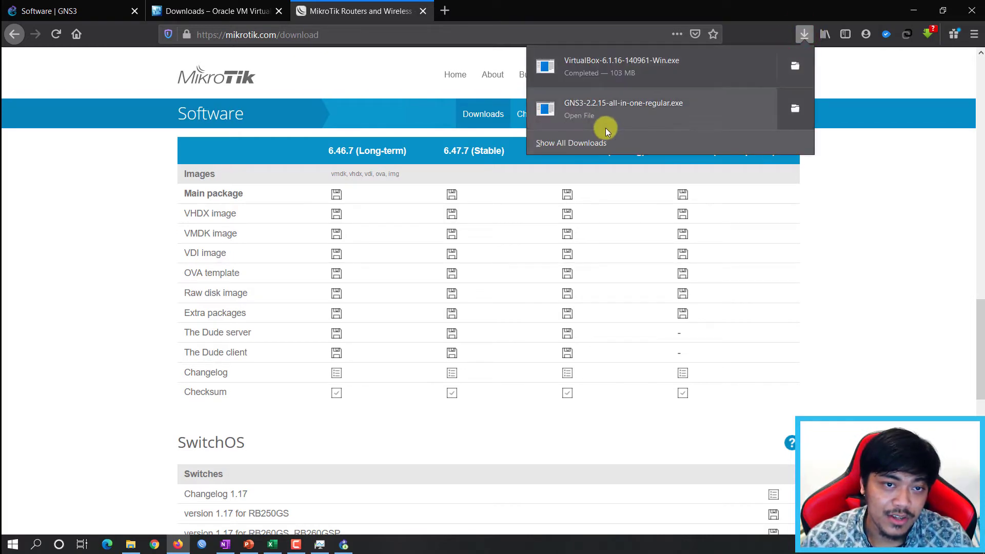
left_click(64, 291)
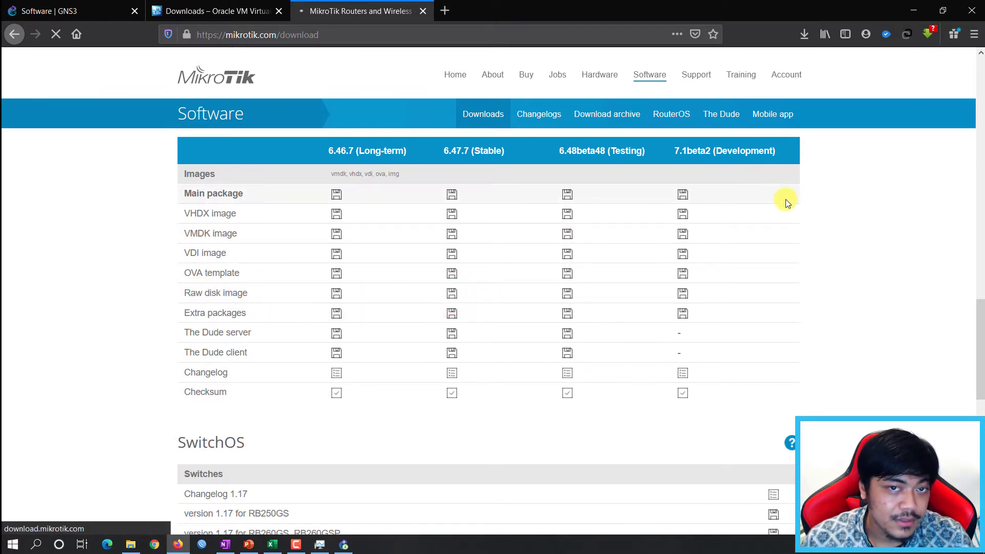
left_click(410, 336)
left_click(547, 389)
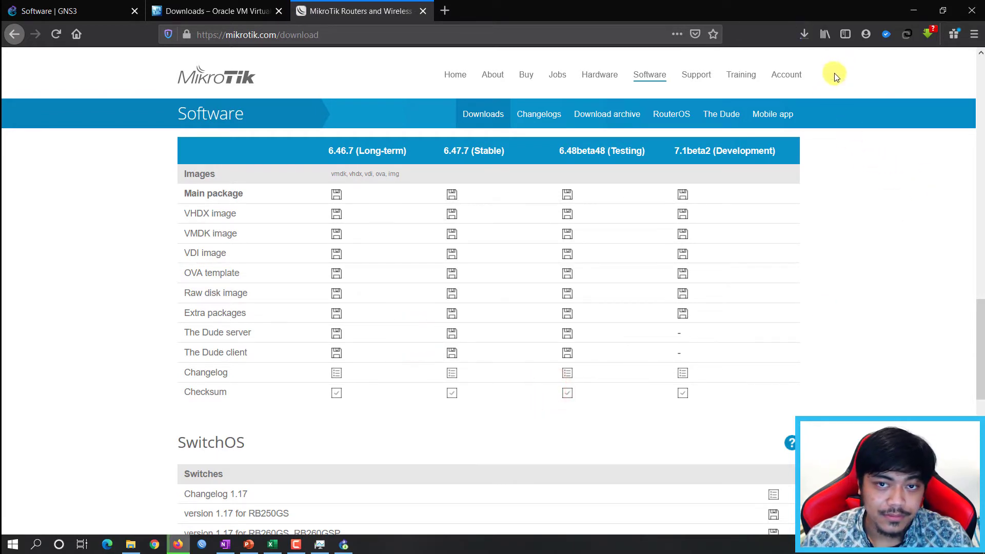
Check GNS3 setup progress and launch the VirtualBox 6.1.16 installer from Downloads.
left_click(344, 544)
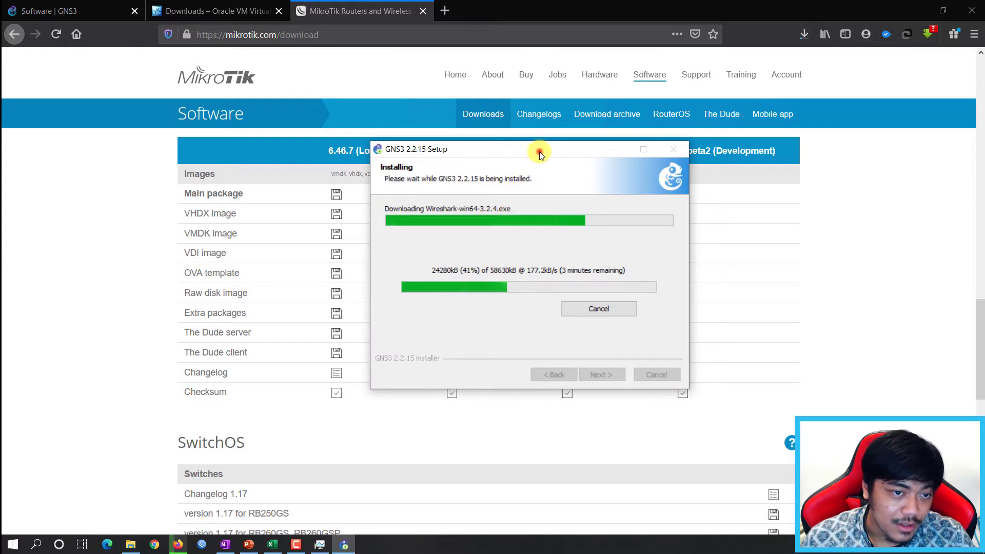
left_click_drag(539, 152, 526, 152)
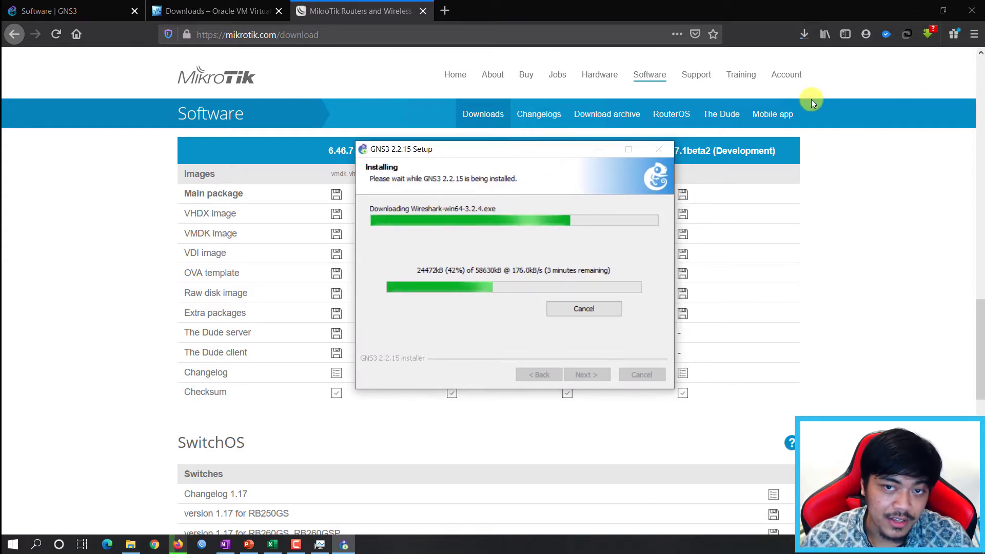
left_click(806, 36)
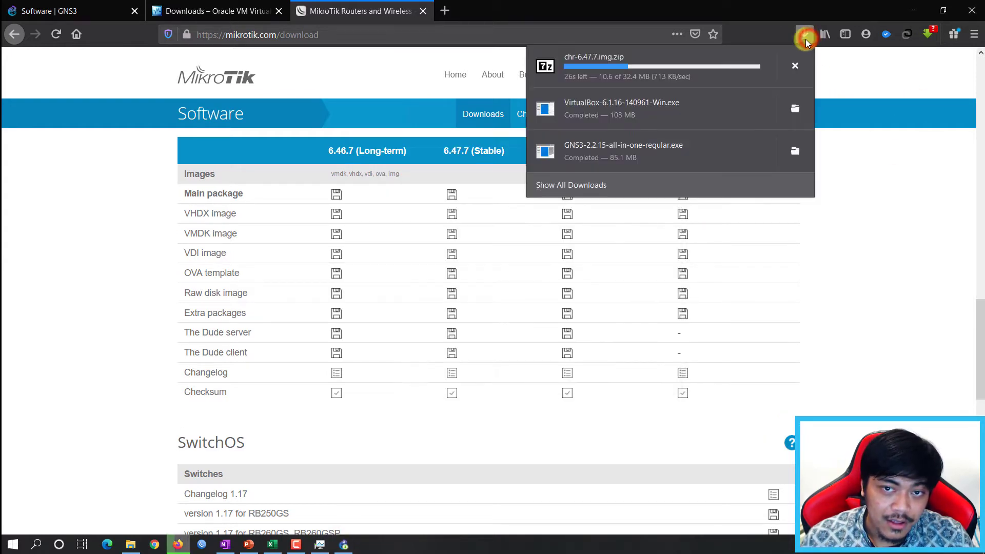
left_click(640, 109)
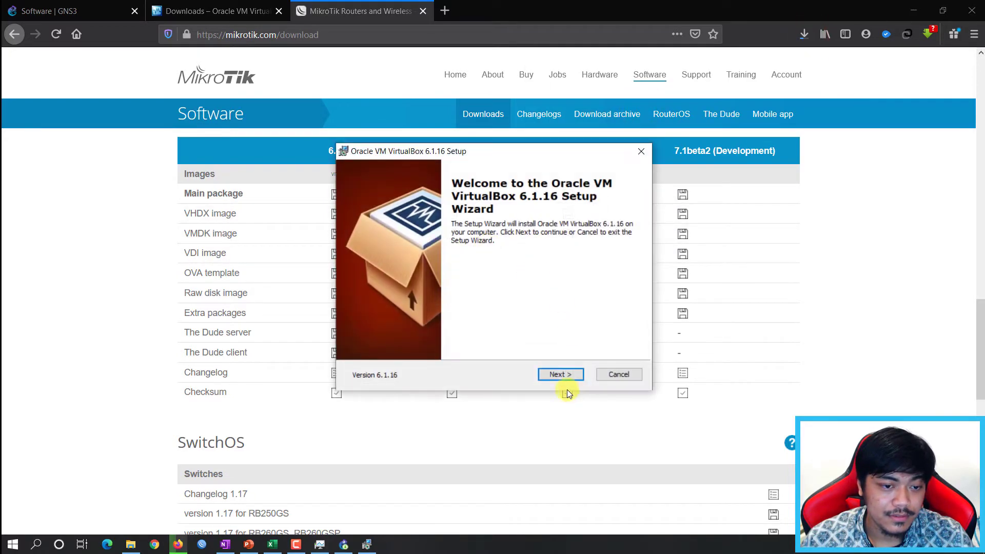
Install VirtualBox 6.1.16 with default features, accepting the network warning and Oracle USB driver.
left_click(557, 369)
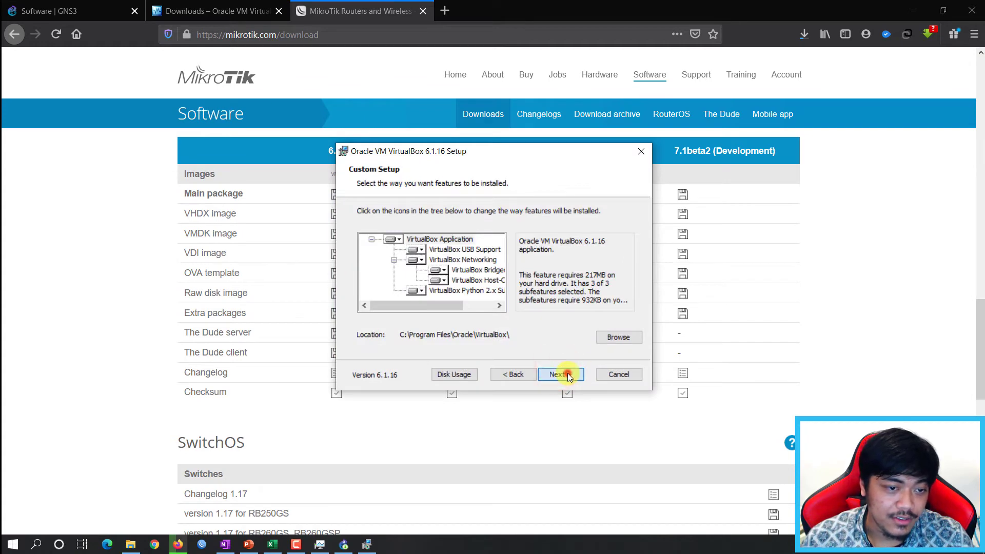
left_click(568, 373)
left_click(561, 373)
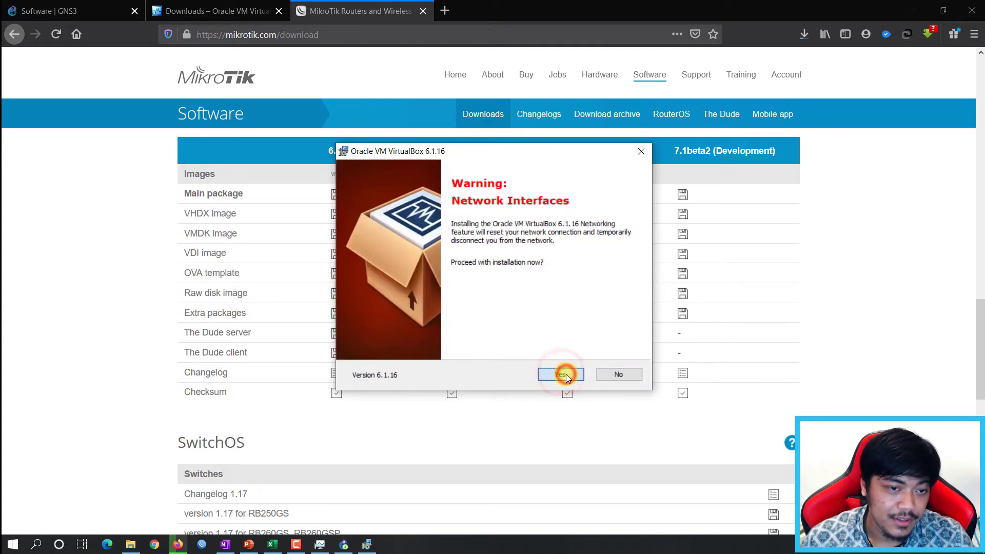
left_click(565, 374)
left_click(565, 374)
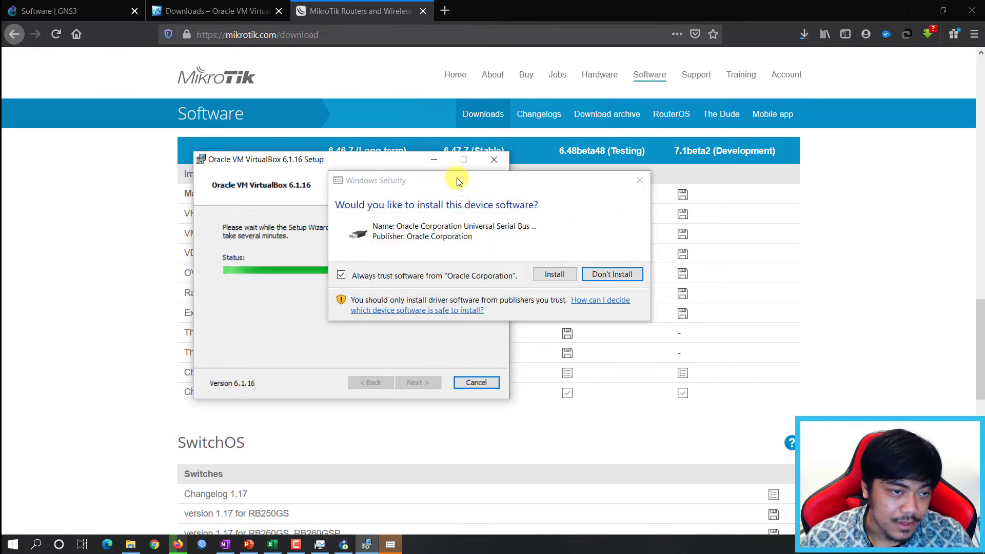
left_click_drag(464, 181, 460, 195)
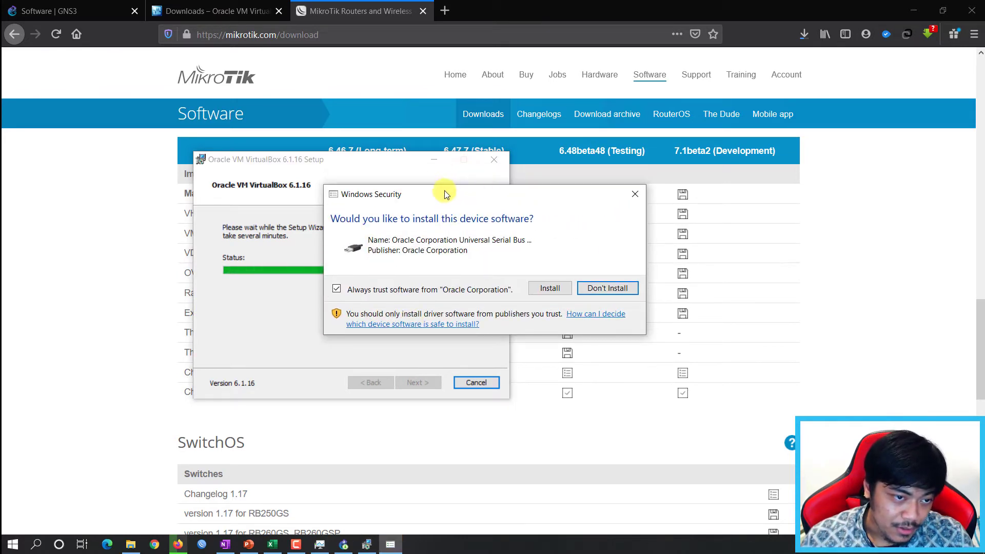
left_click(553, 289)
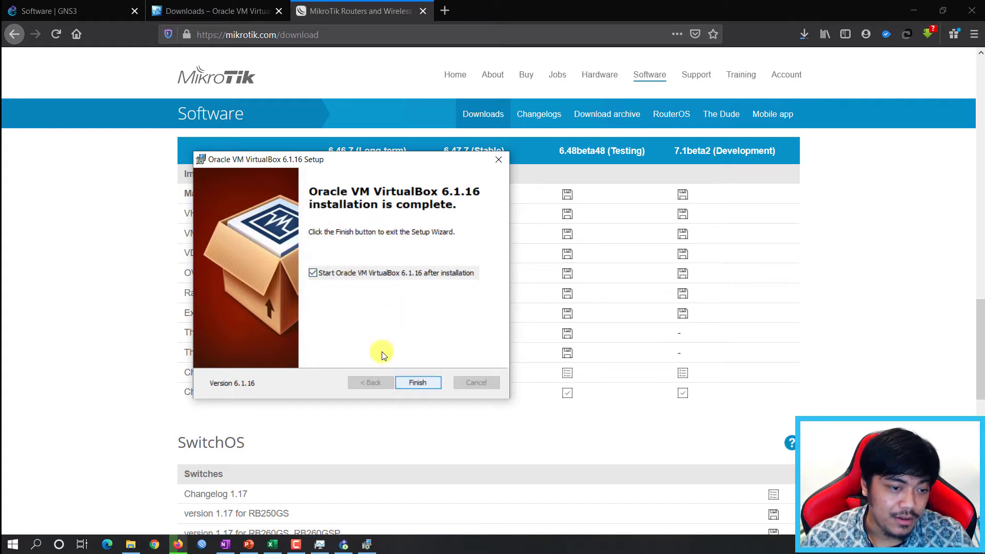
left_click(424, 383)
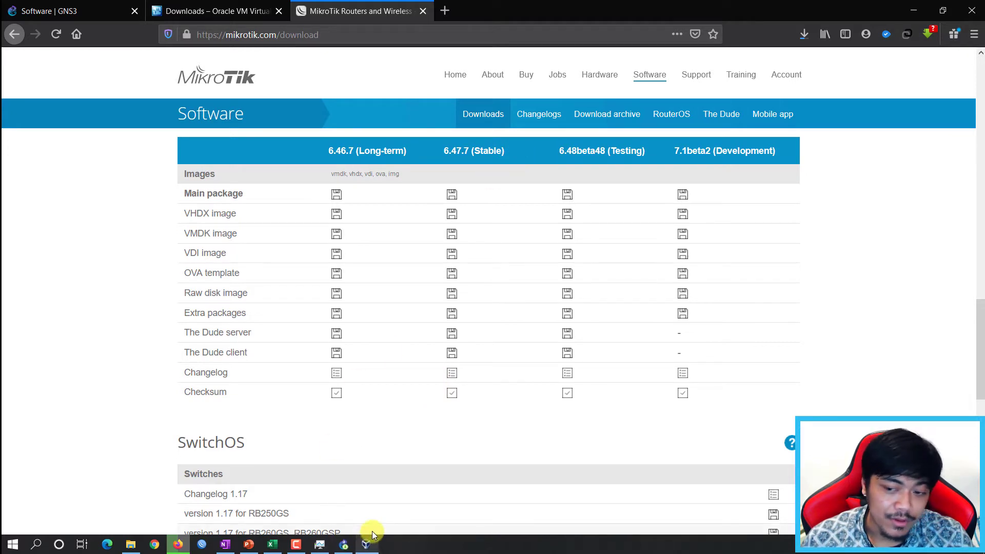
Minimize VirtualBox Manager and show the WinBox download options on the MikroTik page.
left_click(367, 546)
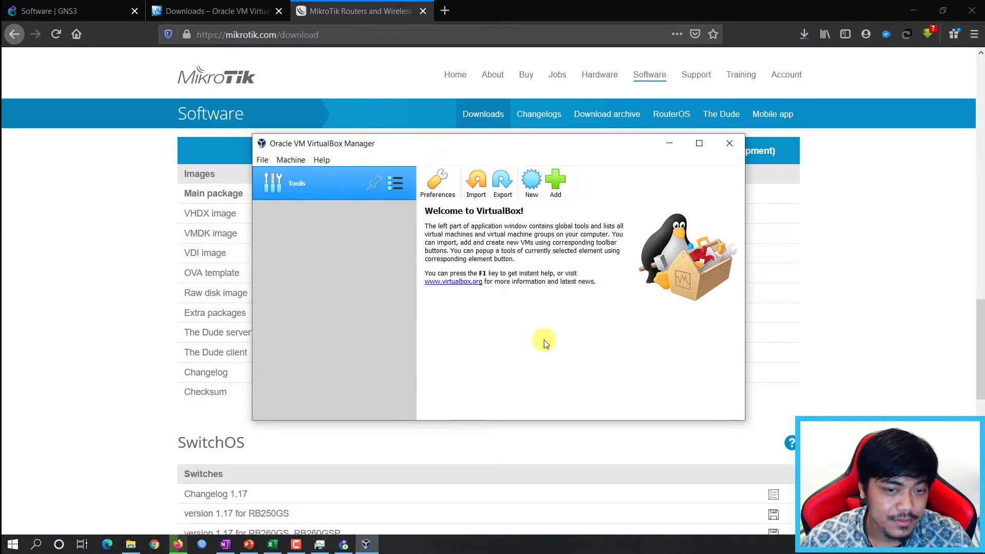
left_click(669, 145)
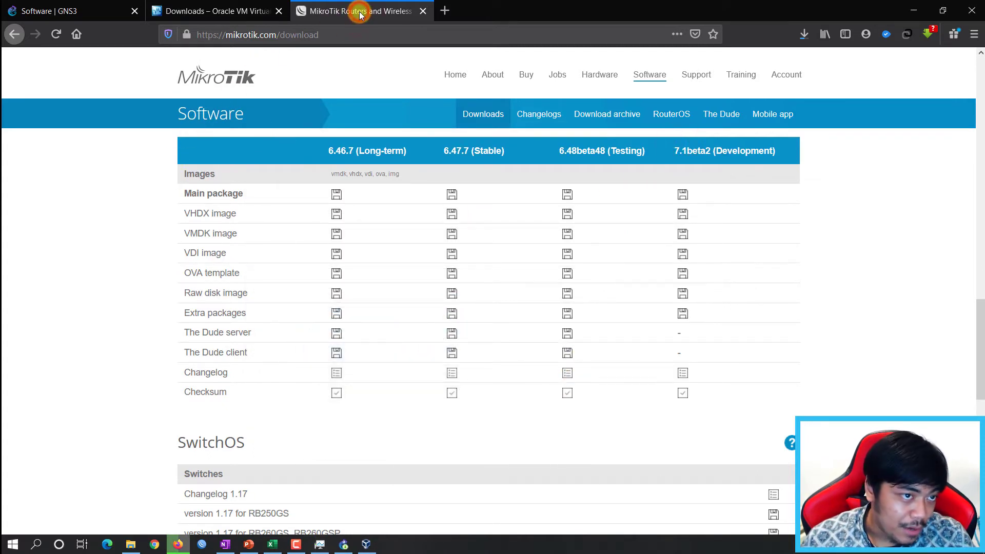
scroll(114, 263, "down", 2)
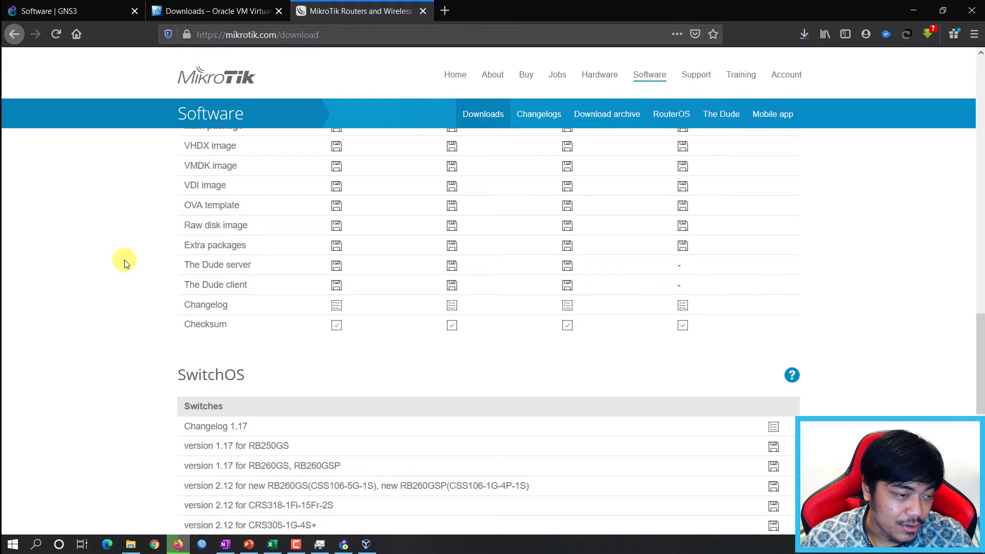
scroll(126, 259, "up", 15)
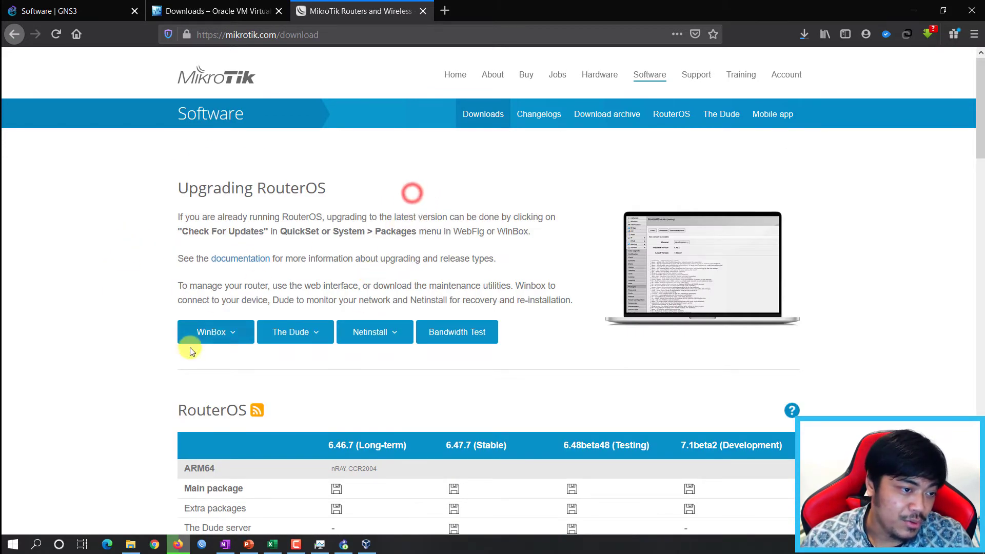
left_click(231, 332)
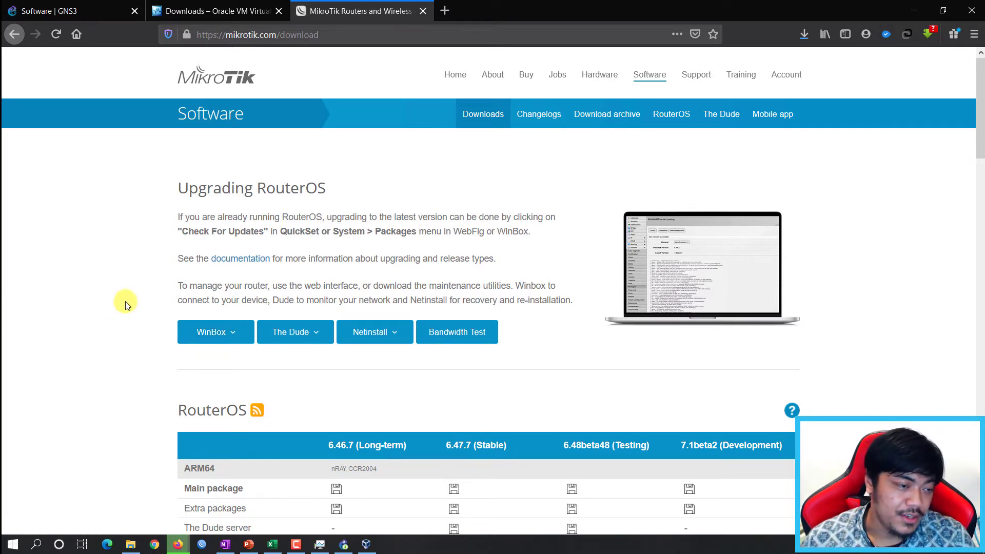
Hide WinBox and VirtualBox Manager, then bring back the GNS3 2.2.15 Setup progress window.
left_click(201, 543)
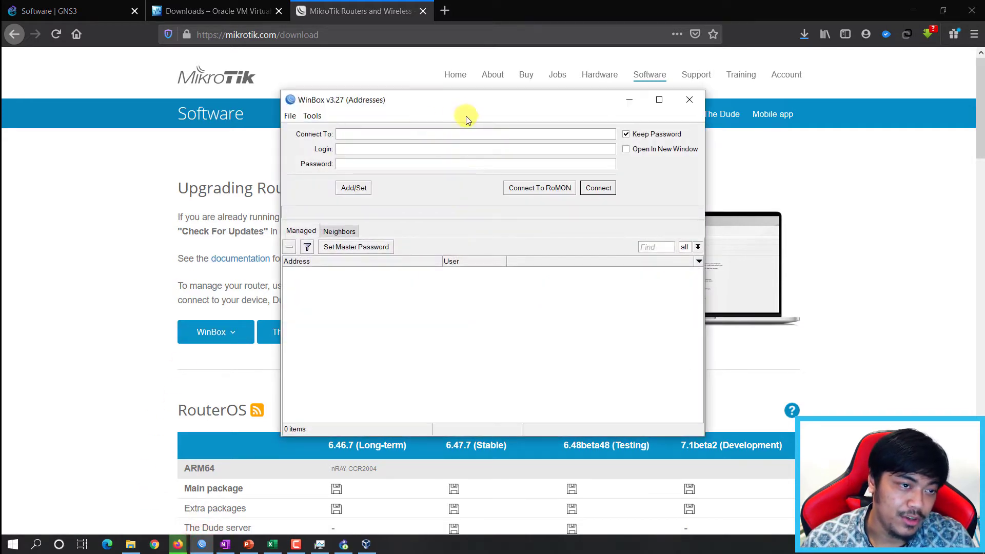
left_click(627, 100)
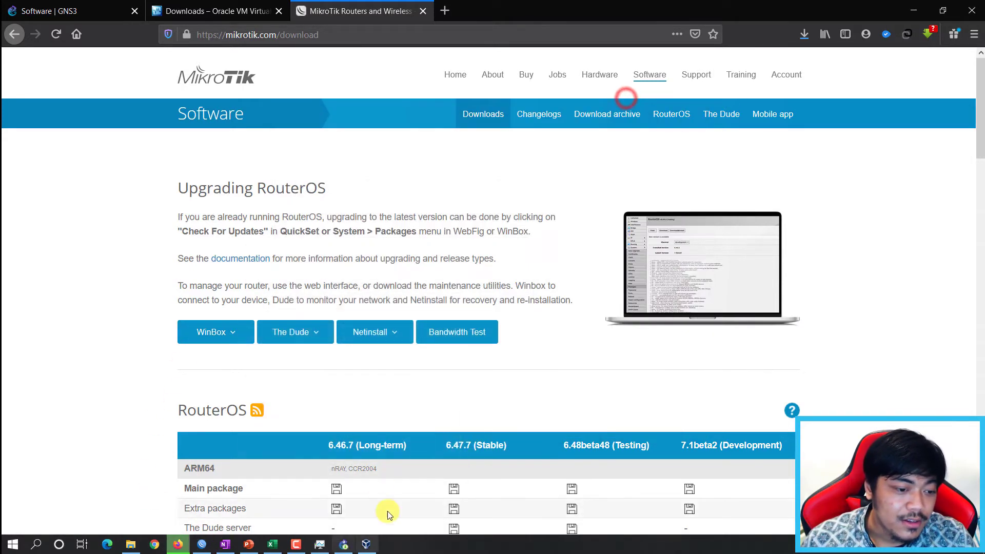
left_click(124, 371)
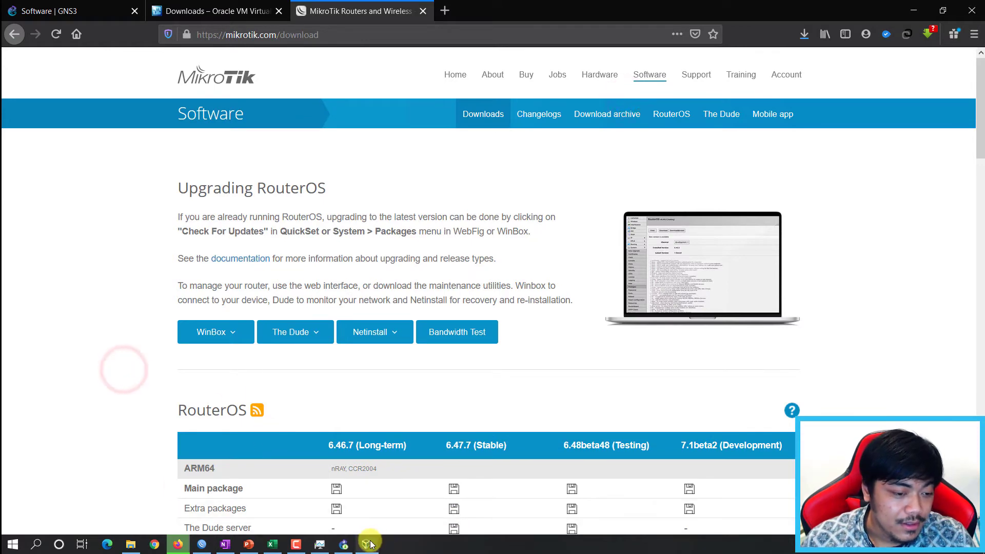
left_click(345, 544)
left_click(347, 546)
left_click(345, 545)
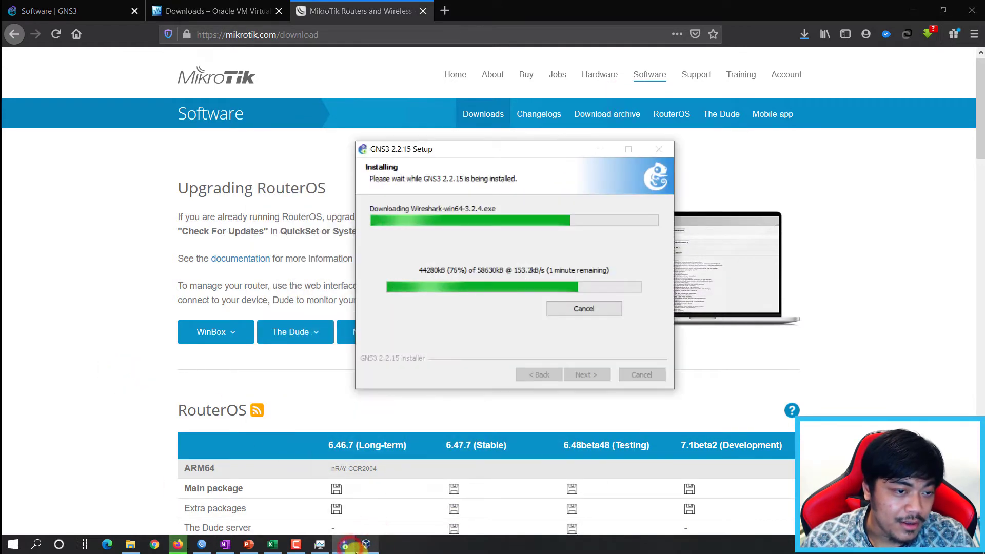
left_click(518, 233)
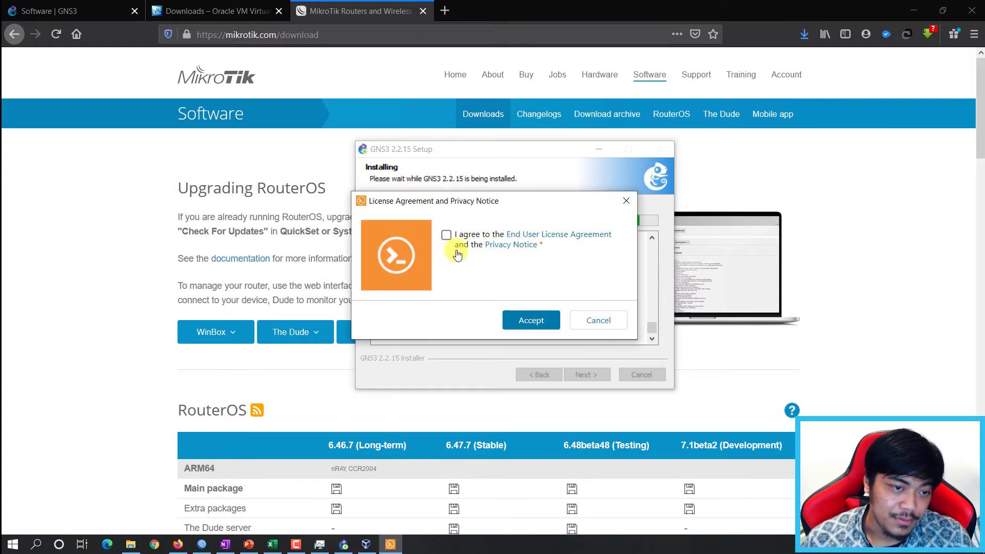
Accept the Solar-PuTTY licence and privacy notice and submit an e-mail address.
left_click_drag(466, 206, 473, 209)
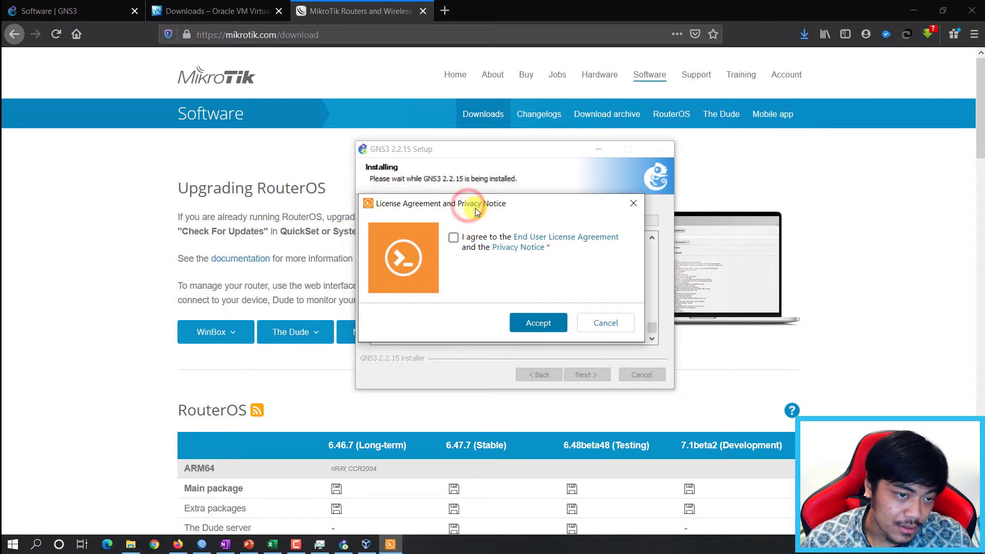
left_click(455, 238)
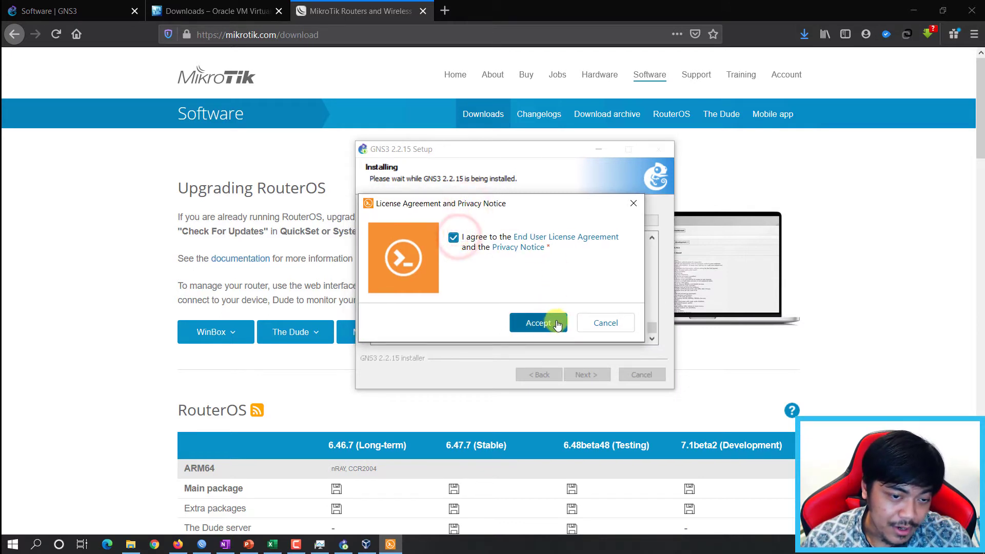
left_click(544, 320)
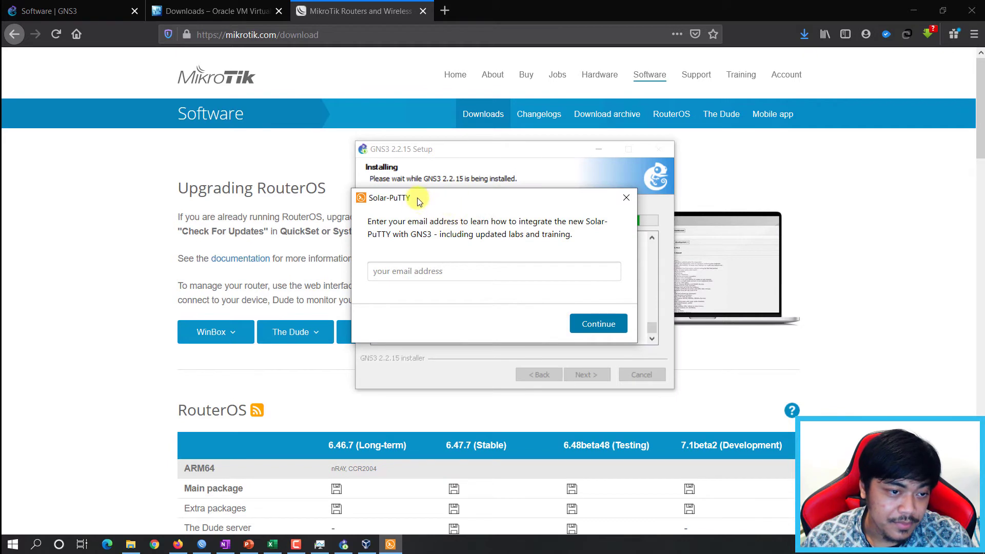
left_click(565, 213)
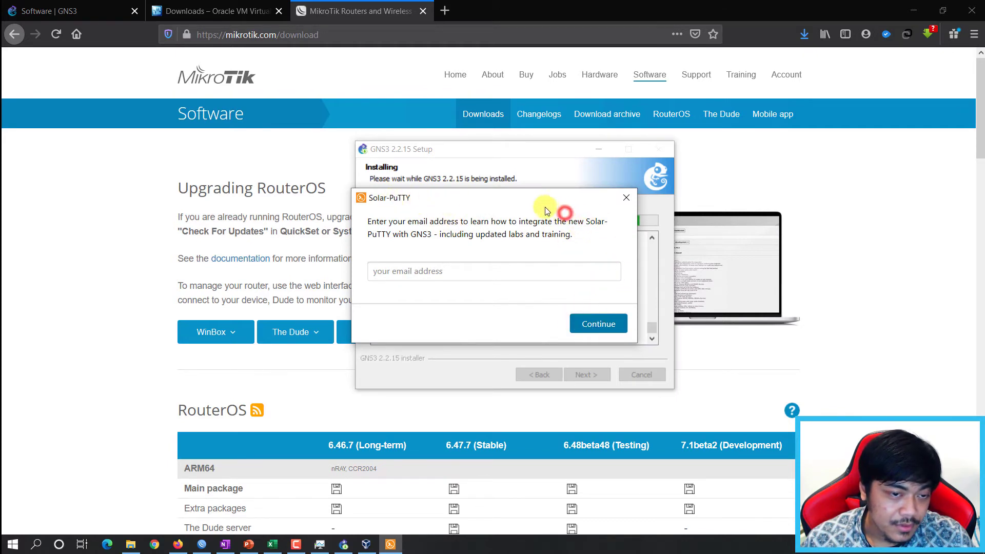
left_click(624, 320)
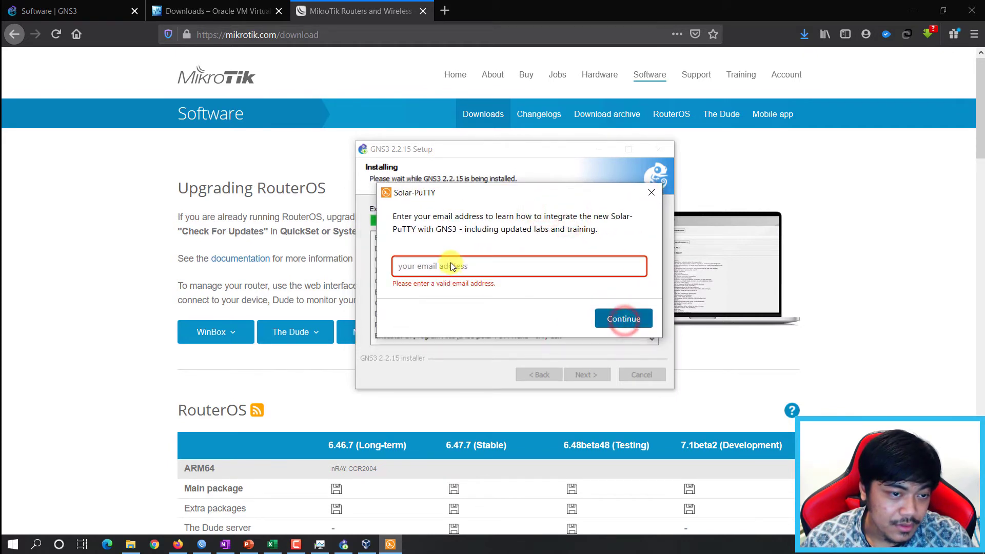
left_click(462, 262)
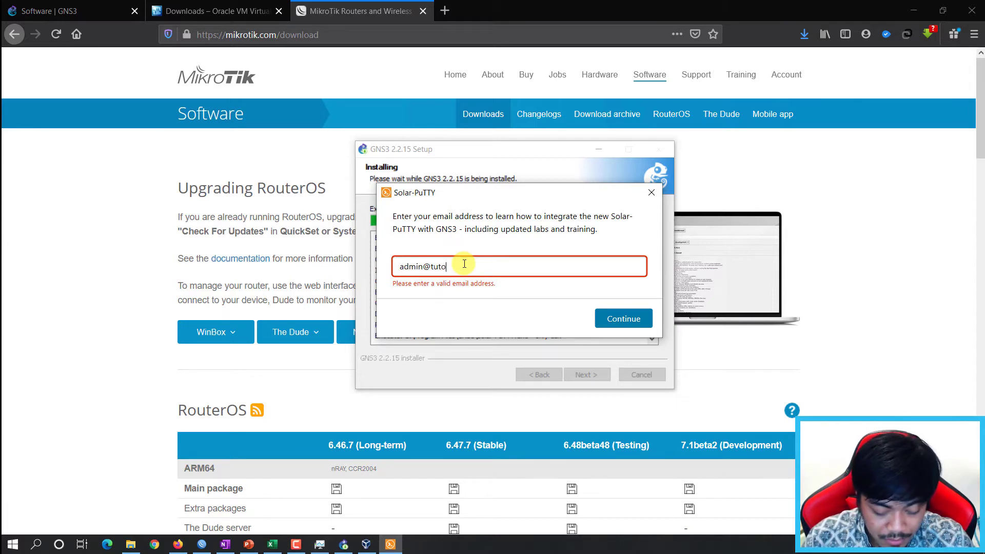
left_click(617, 316)
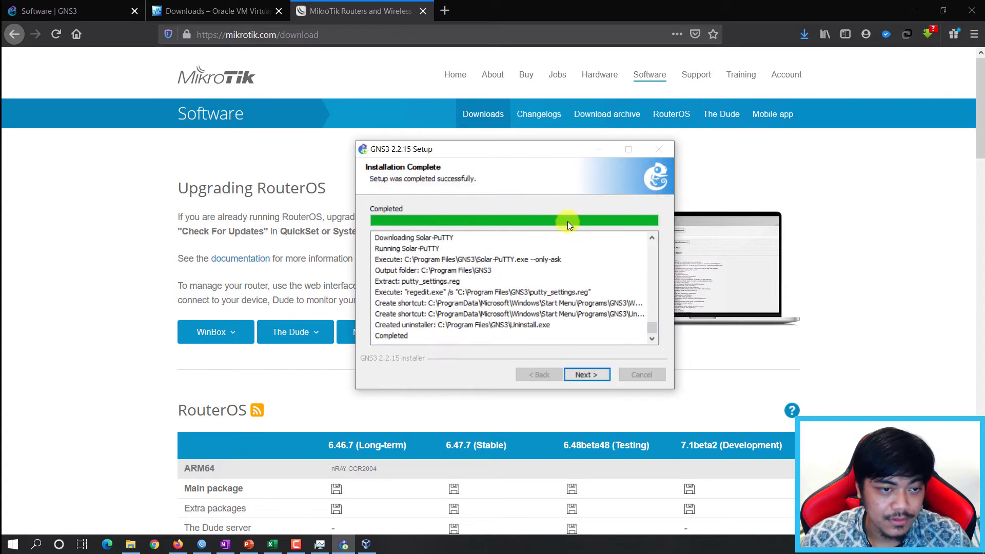
Decline the free Solarwinds toolset and finish setup with Start GNS3 ticked.
left_click(505, 202)
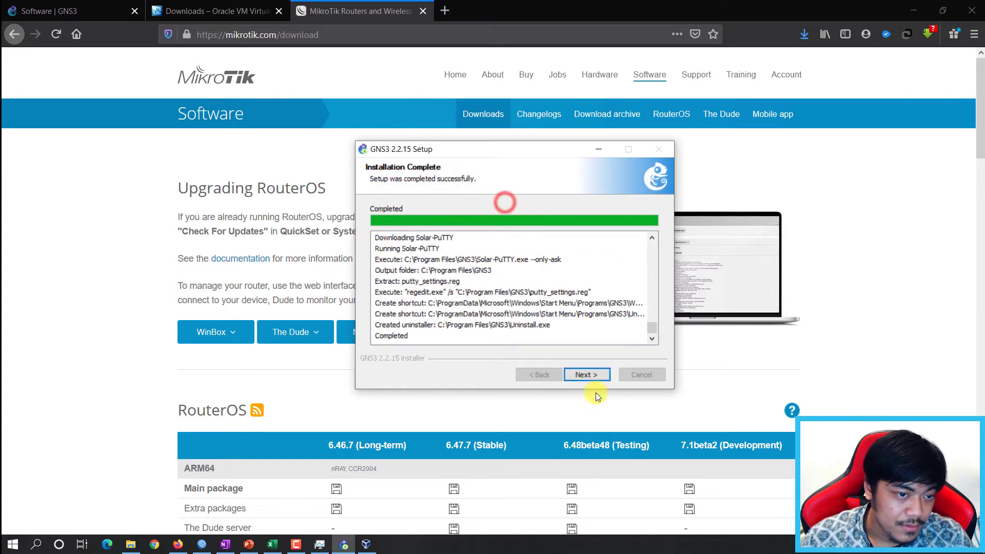
left_click(528, 195)
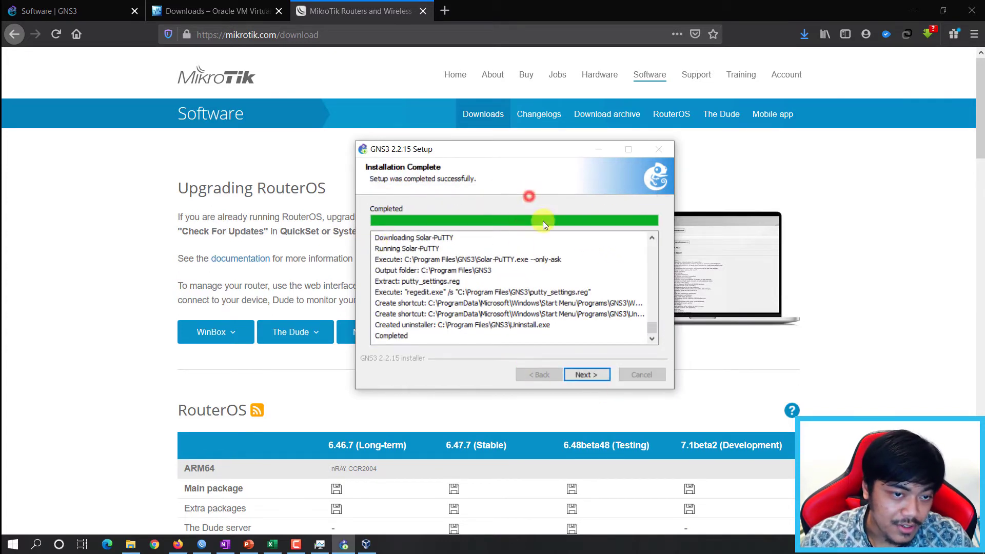
left_click(587, 376)
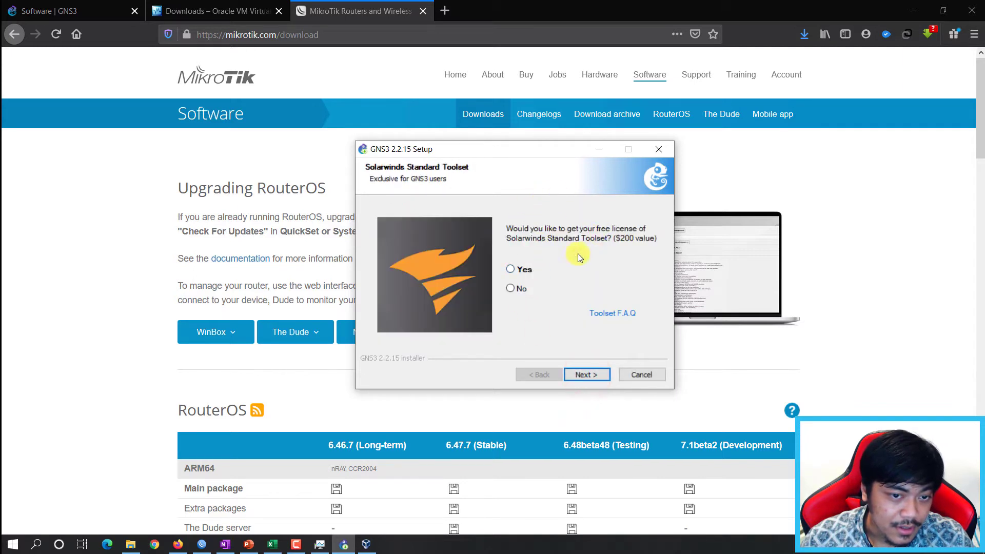
left_click(518, 287)
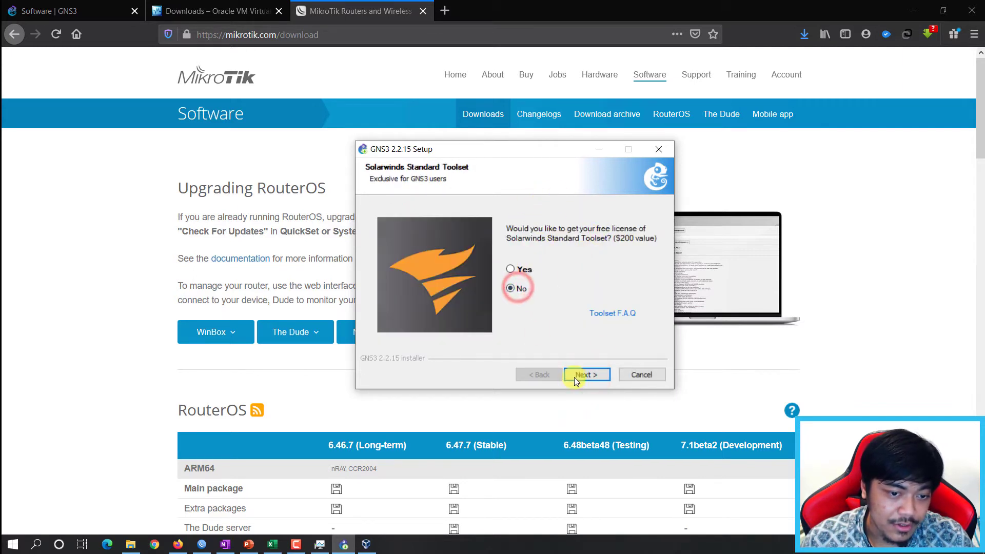
left_click(604, 374)
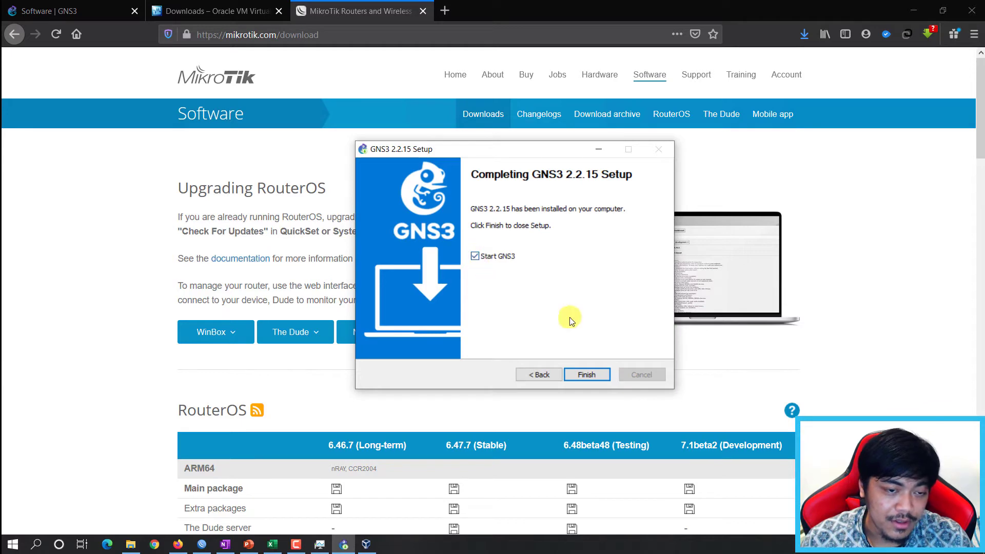
left_click(581, 373)
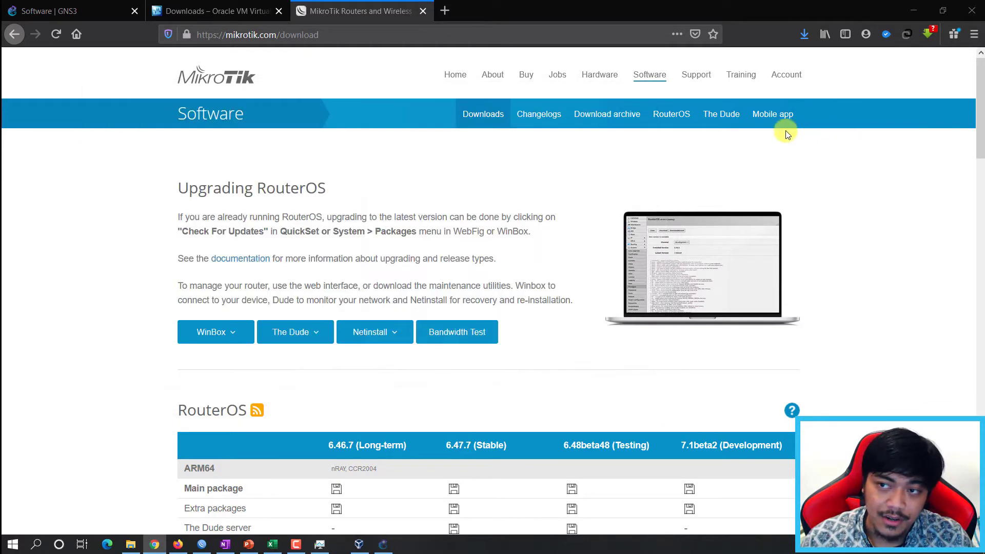
After glancing at VirtualBox Manager, choose 'Run appliances on my local computer' in the Setup Wizard.
left_click_drag(540, 211, 547, 198)
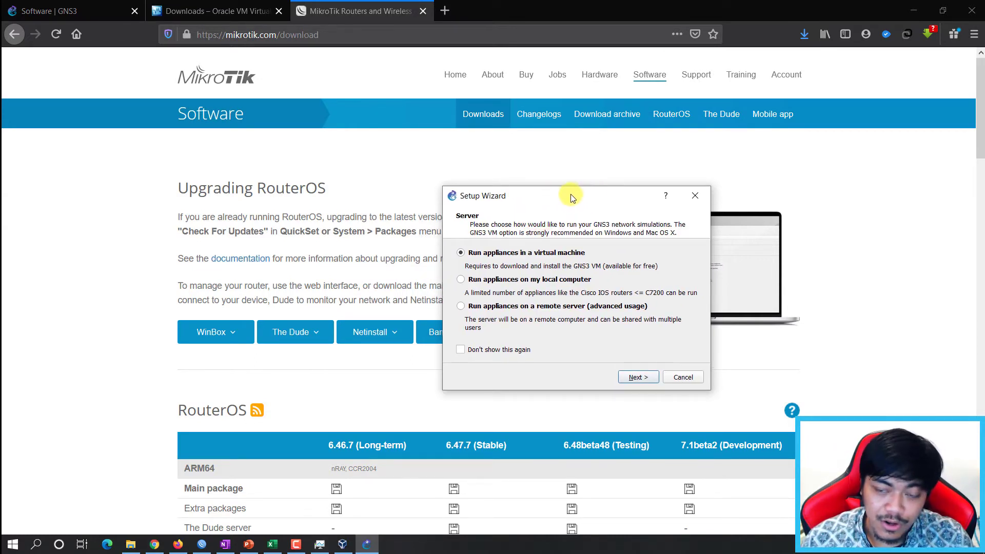
left_click_drag(575, 192, 584, 185)
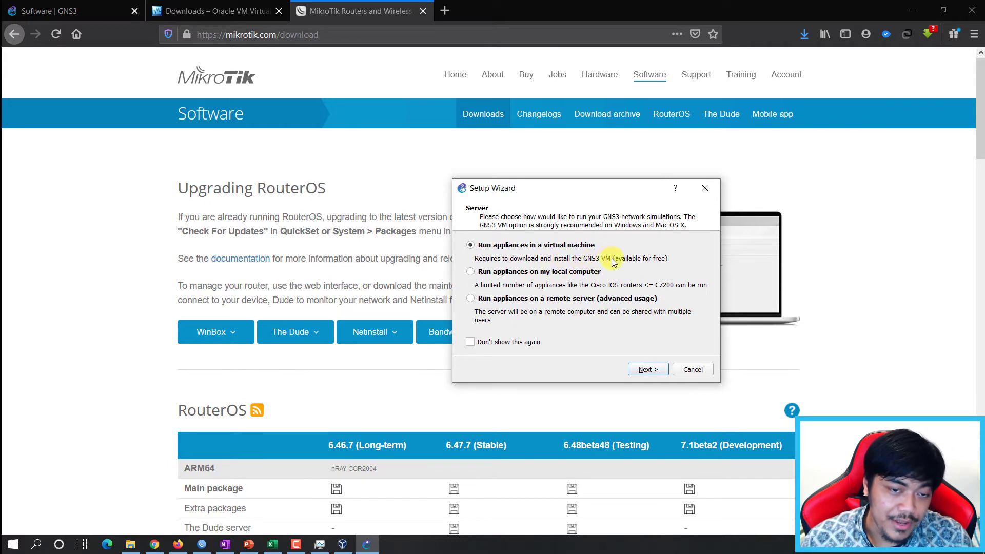
left_click(342, 545)
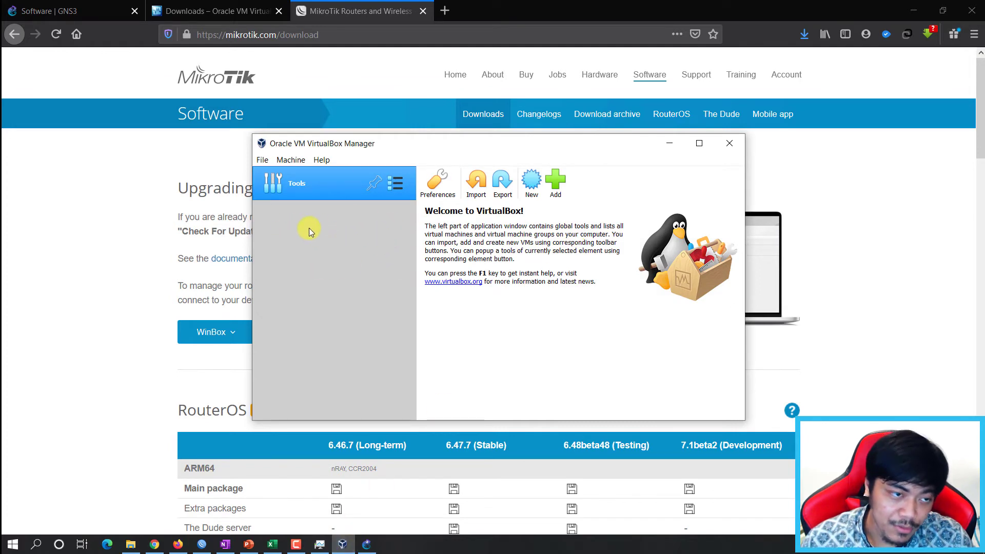
left_click(668, 144)
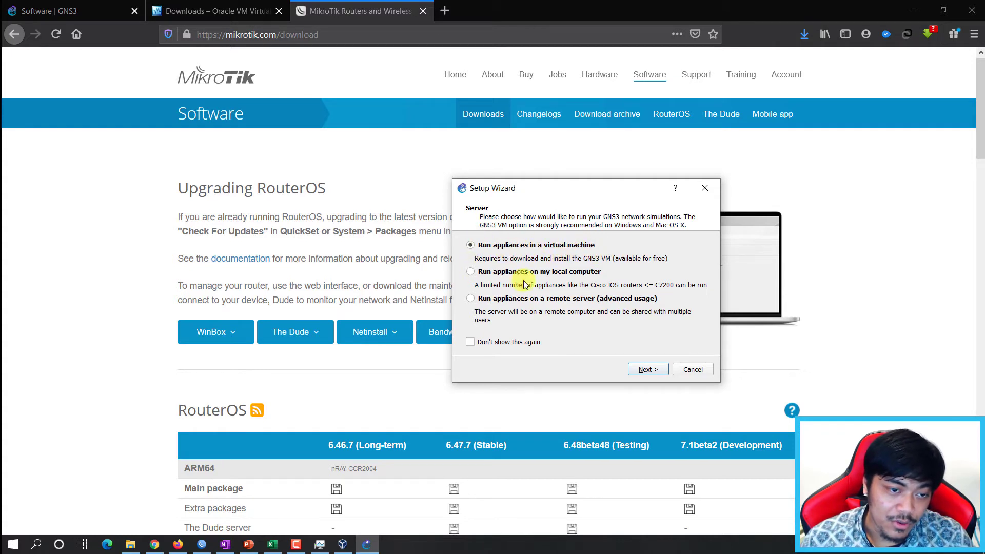
left_click(543, 272)
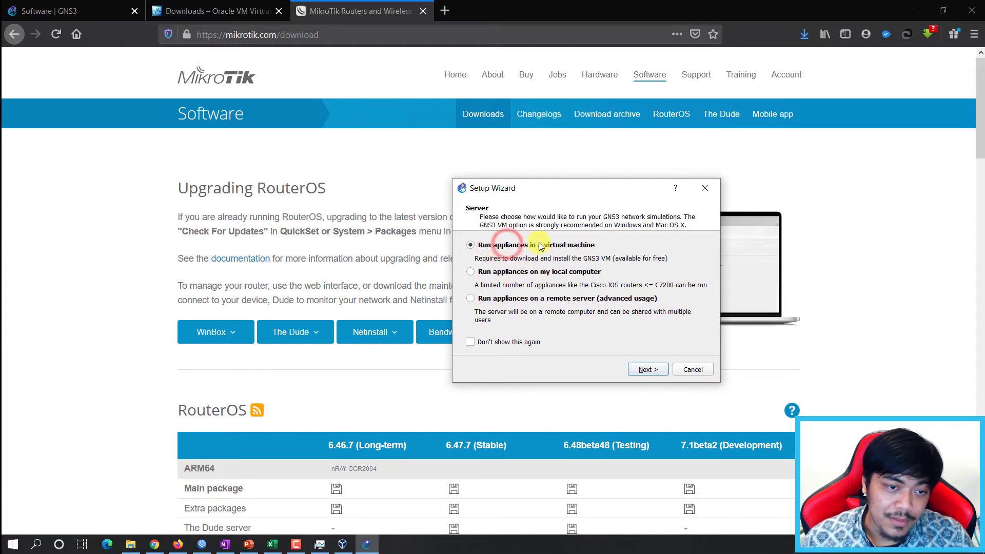
Accept the local server settings and advance to the GNS3 VM page, dismissing the missing-VM error.
left_click(654, 368)
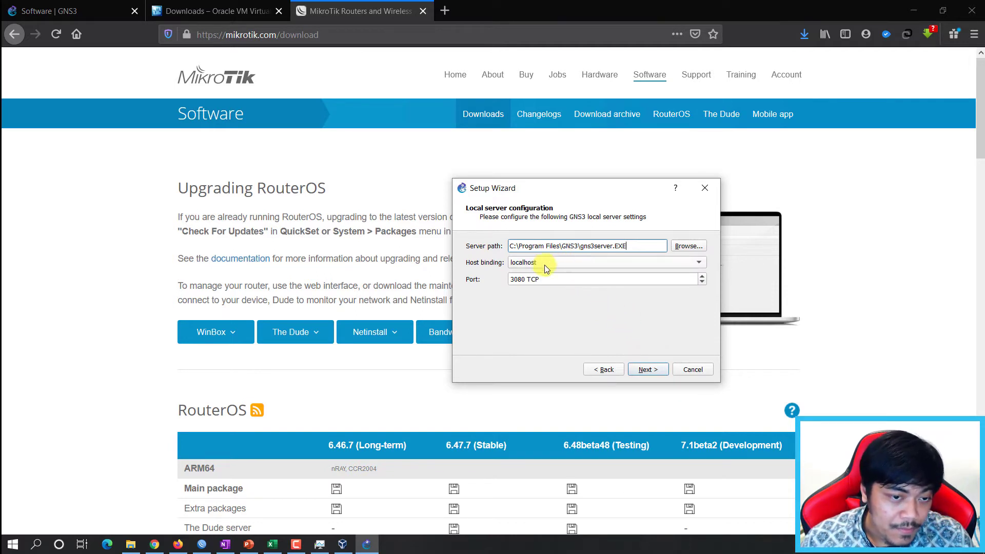
left_click_drag(542, 192, 534, 195)
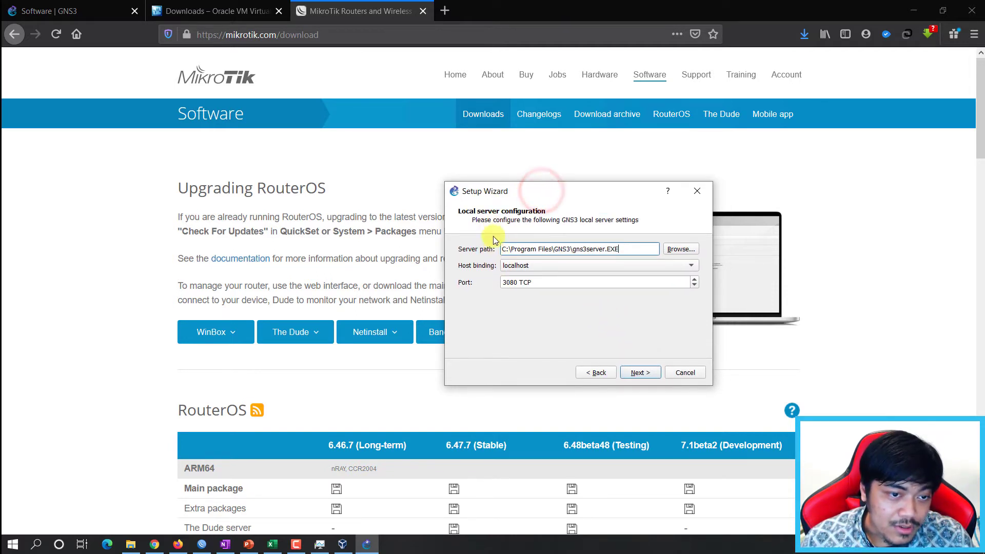
left_click(649, 374)
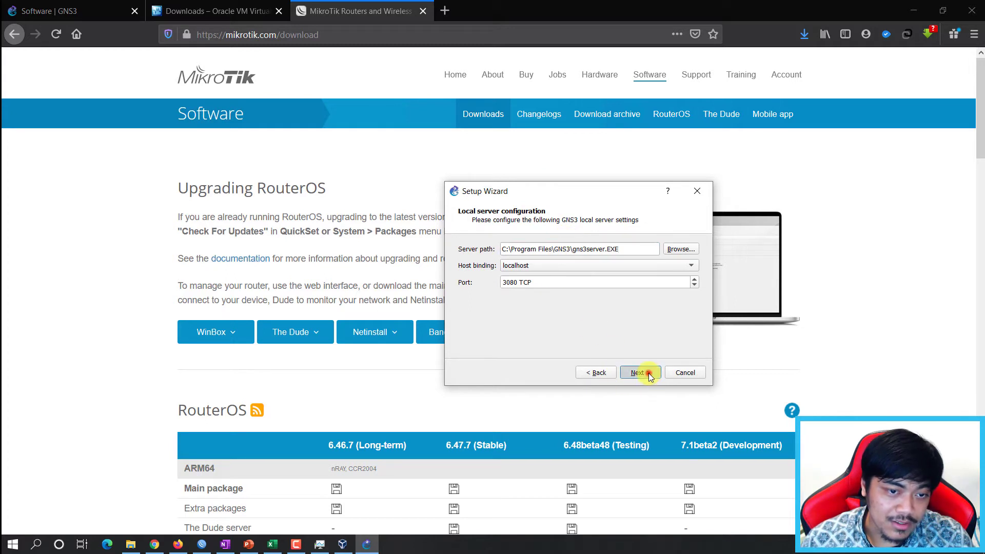
left_click(636, 373)
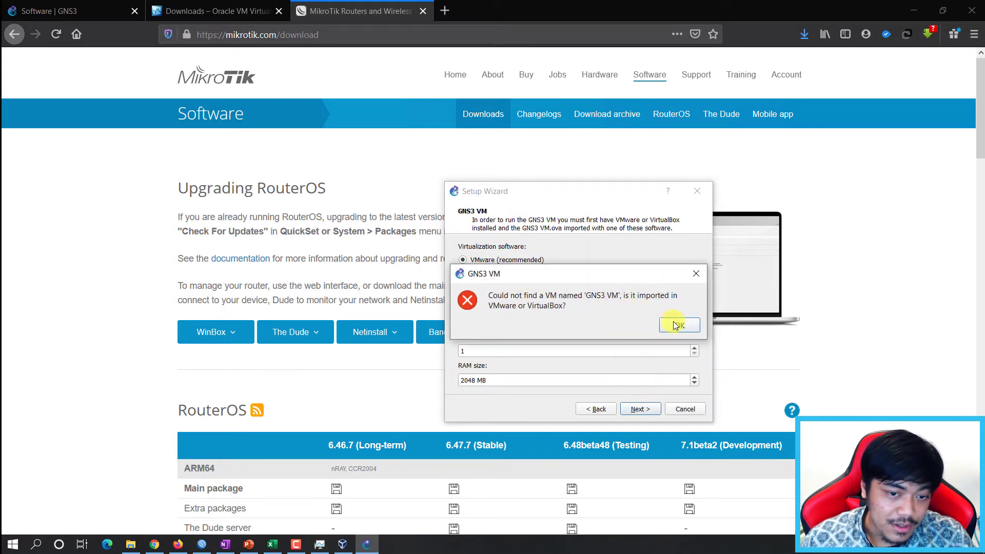
left_click(679, 326)
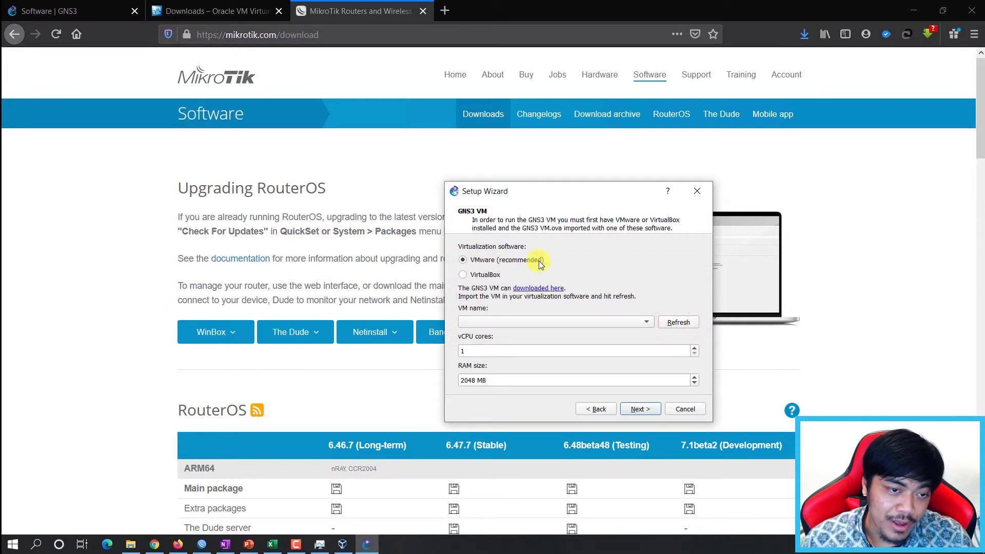
Select VirtualBox as the virtualization software, dismissing the repeated VBoxManage-not-found errors.
left_click(491, 276)
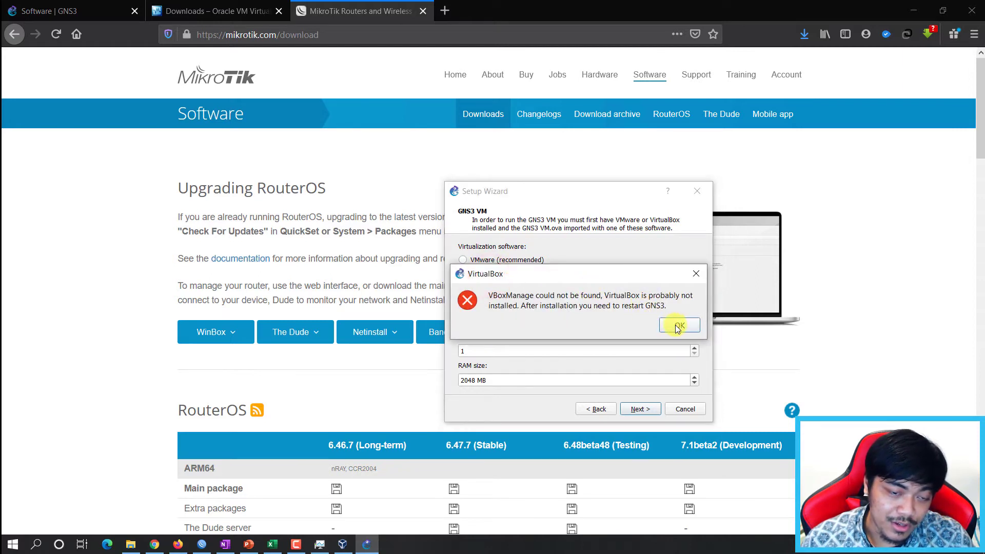
left_click(677, 328)
left_click(678, 325)
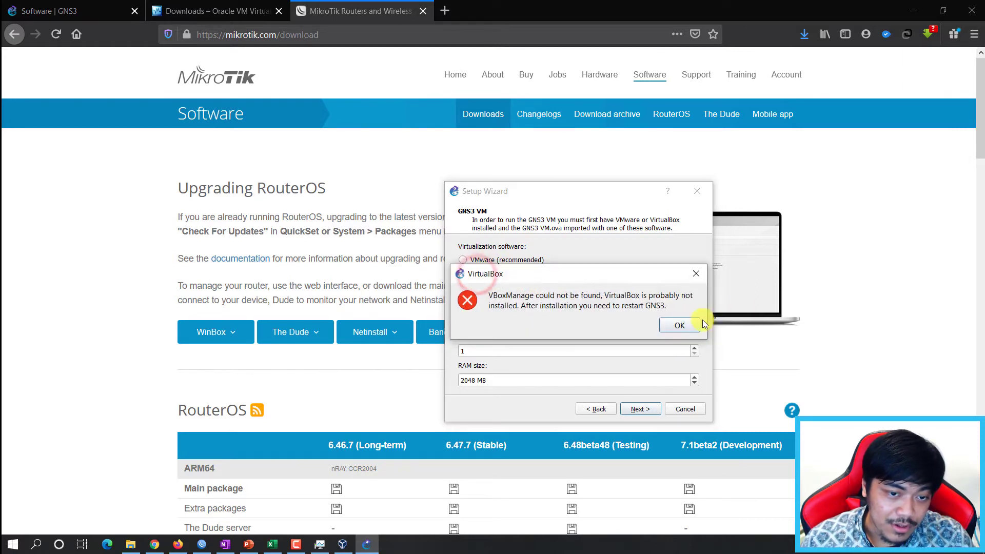
left_click(679, 325)
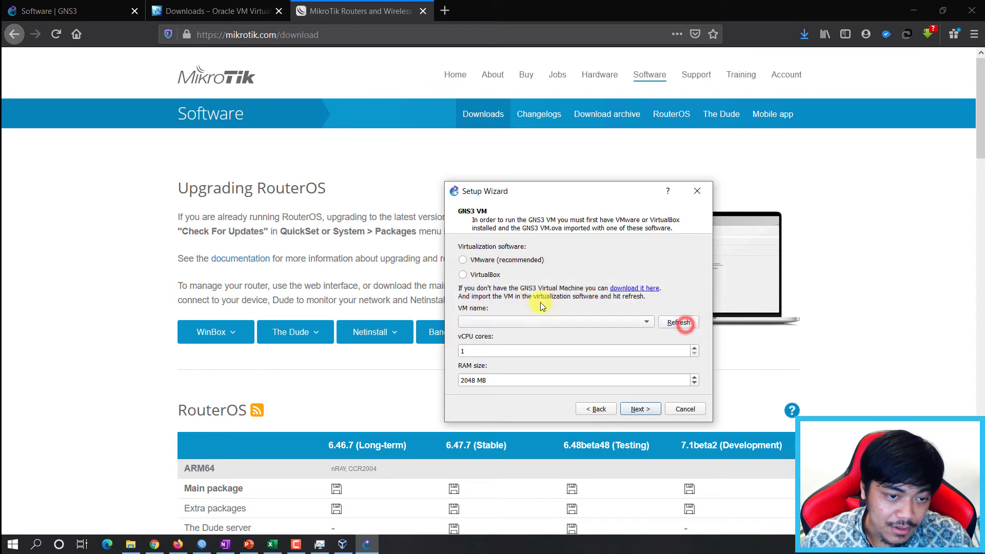
left_click(478, 277)
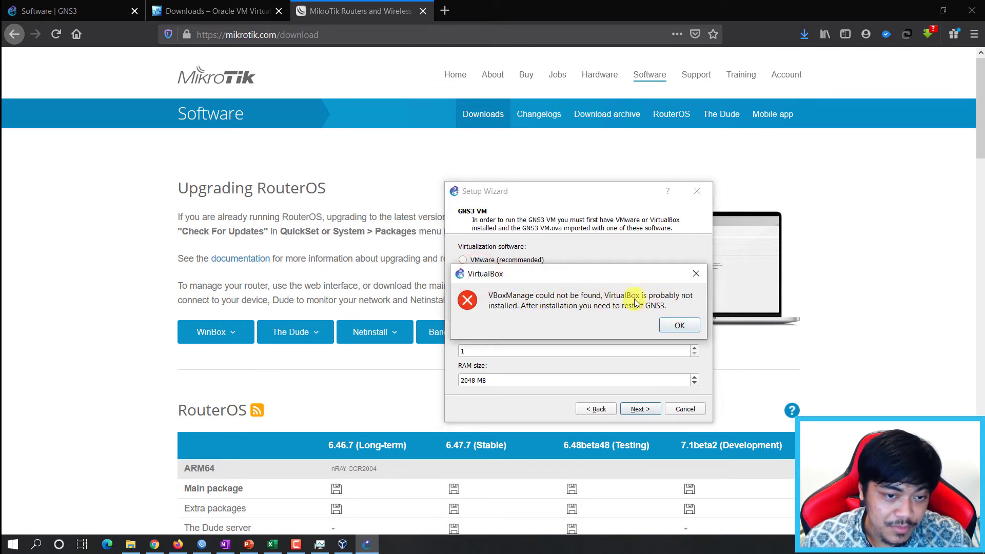
left_click(676, 324)
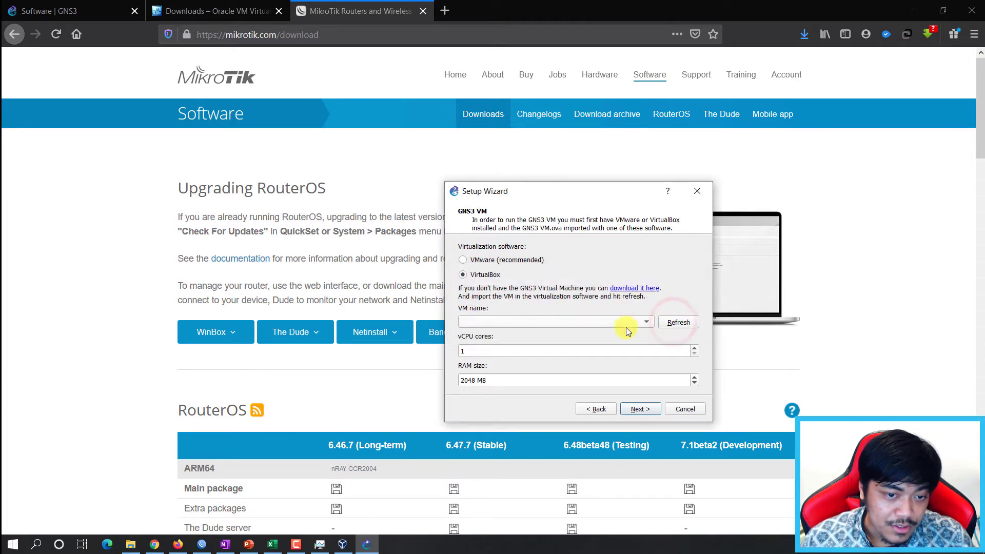
left_click(343, 544)
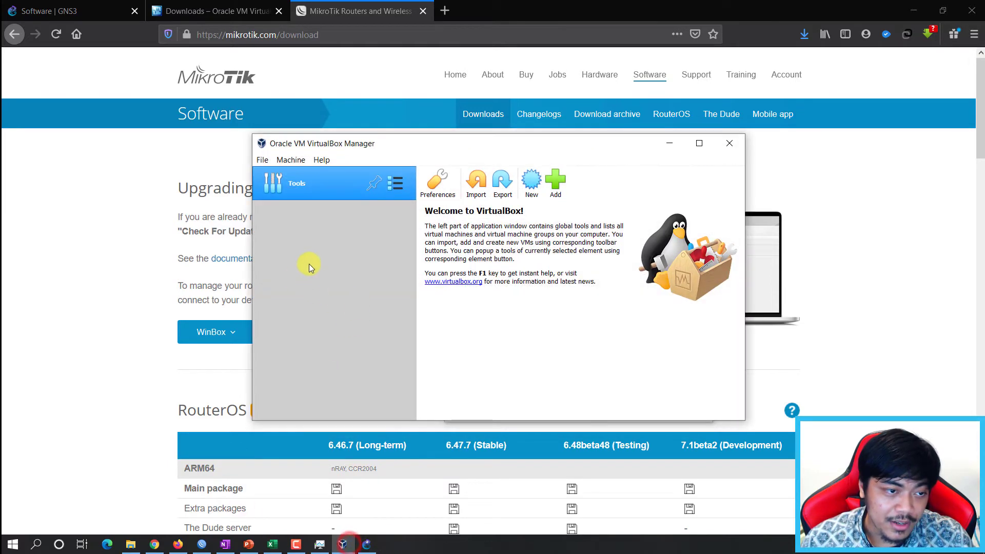
left_click(669, 142)
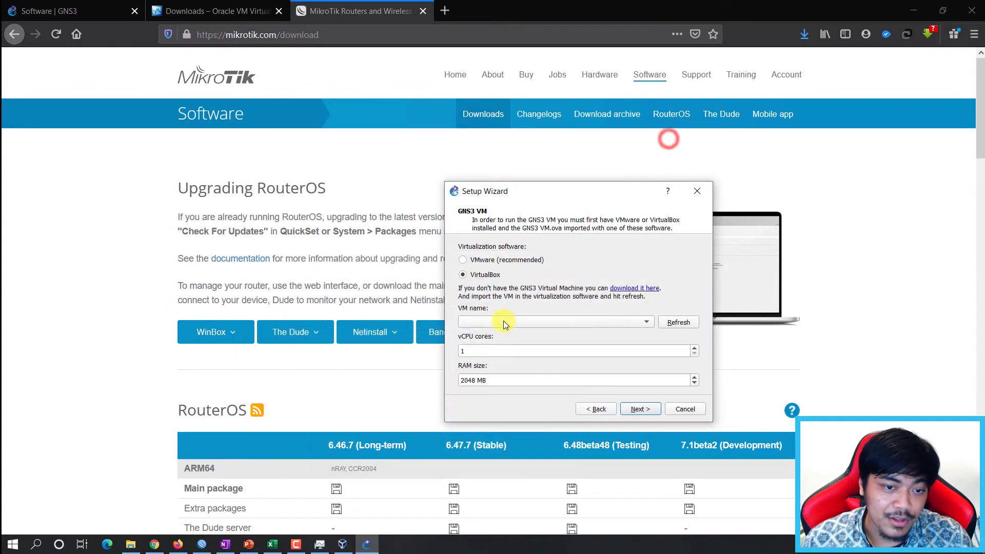
Download the GNS3 VM for VirtualBox and show it in the Downloads\Compressed folder.
left_click(647, 290)
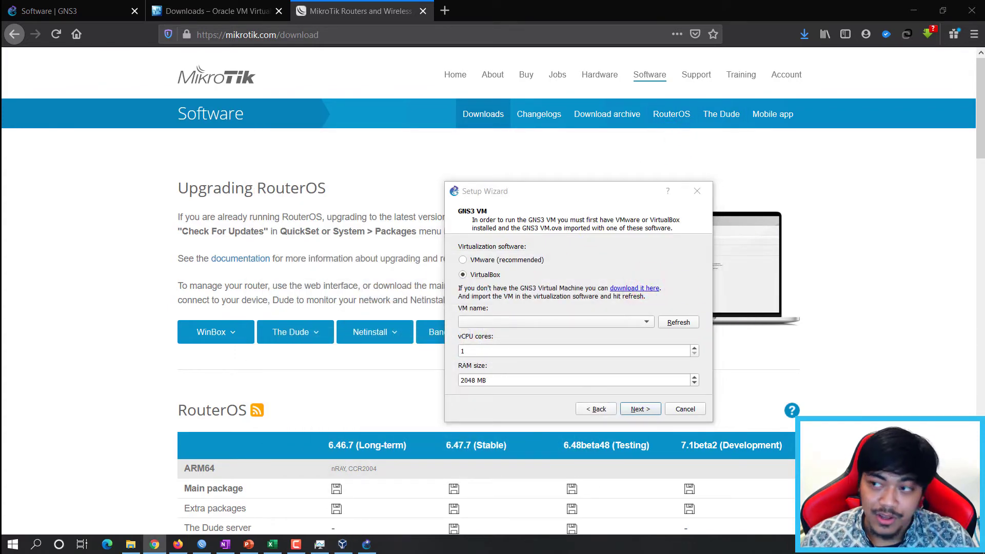
left_click(487, 328)
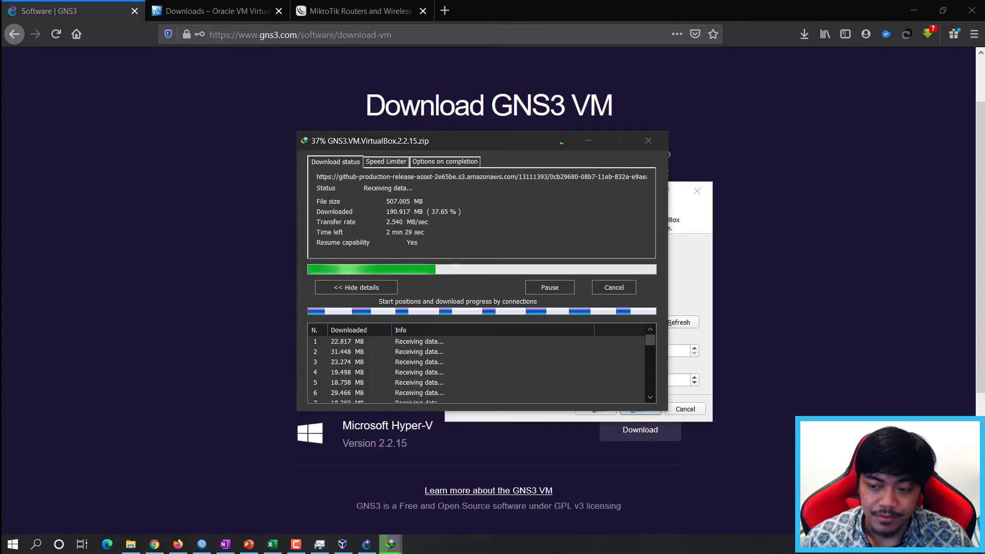
left_click(588, 140)
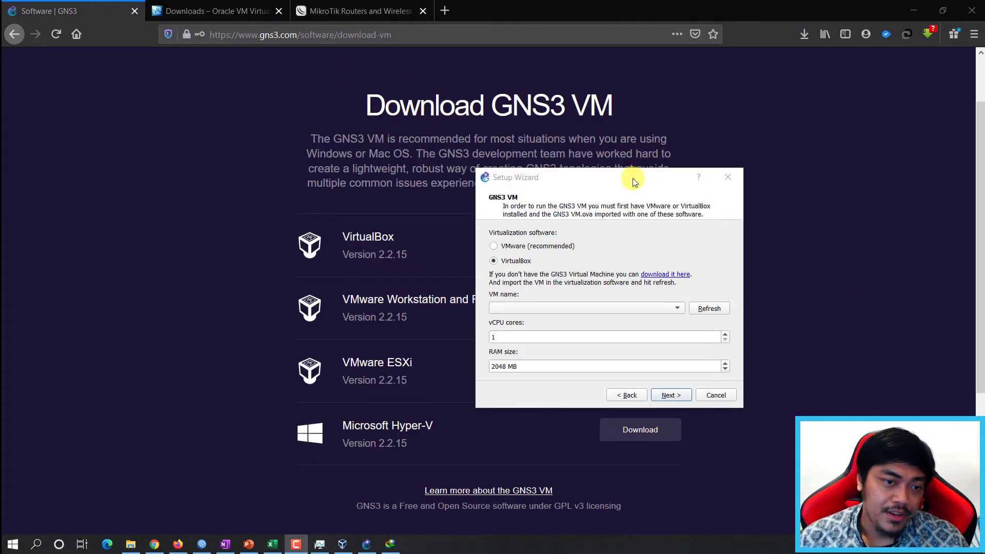
left_click_drag(626, 188, 755, 139)
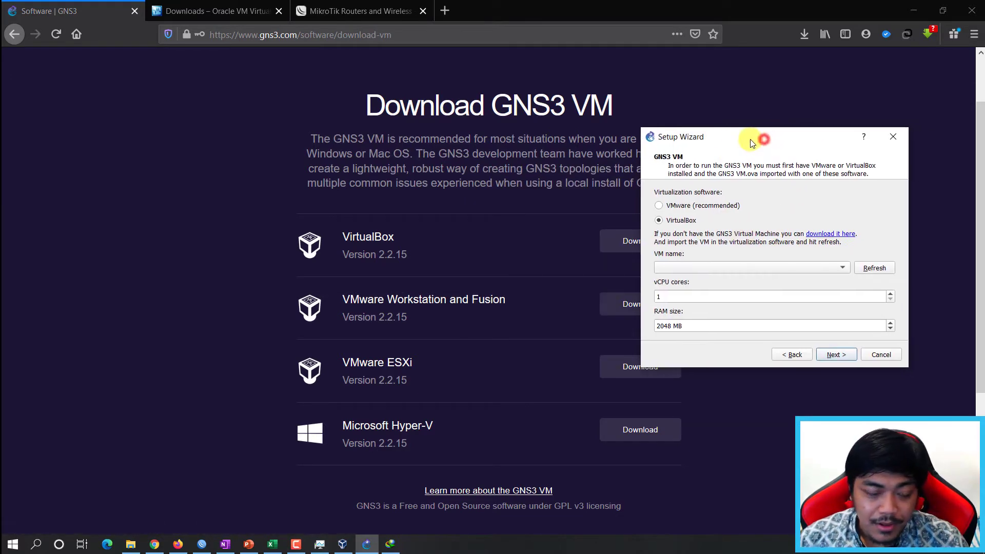
left_click(130, 544)
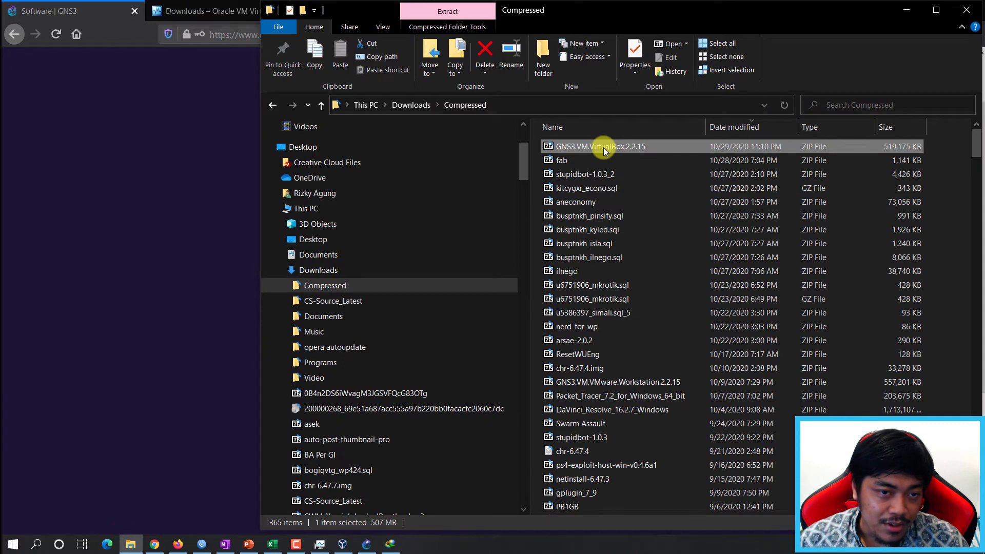
Move the GNS3.VM.VirtualBox.2.2.15 zip from Downloads\Compressed into F:\VM.
right_click(604, 147)
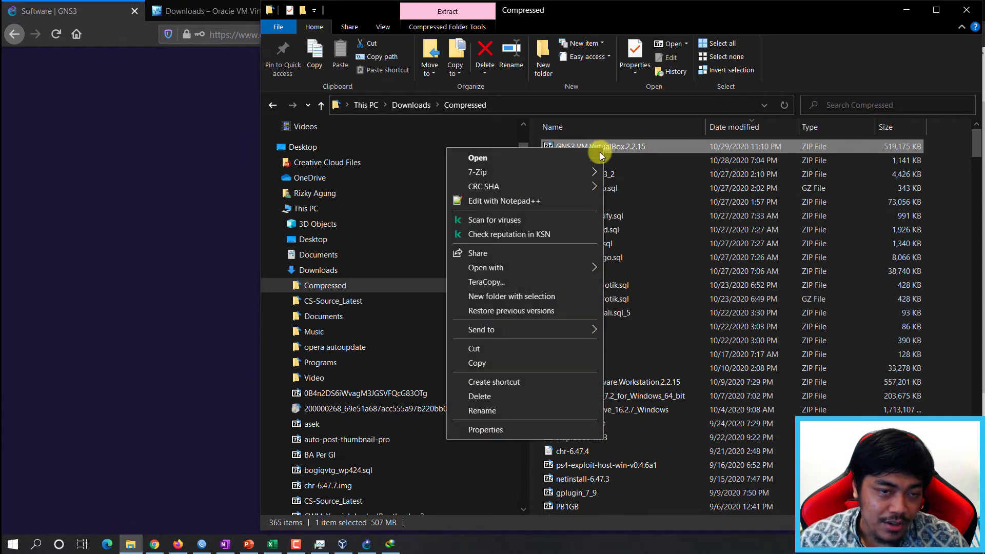
left_click(506, 361)
left_click_drag(521, 170, 500, 479)
right_click(565, 140)
left_click(437, 342)
left_click(406, 447)
left_click(404, 437)
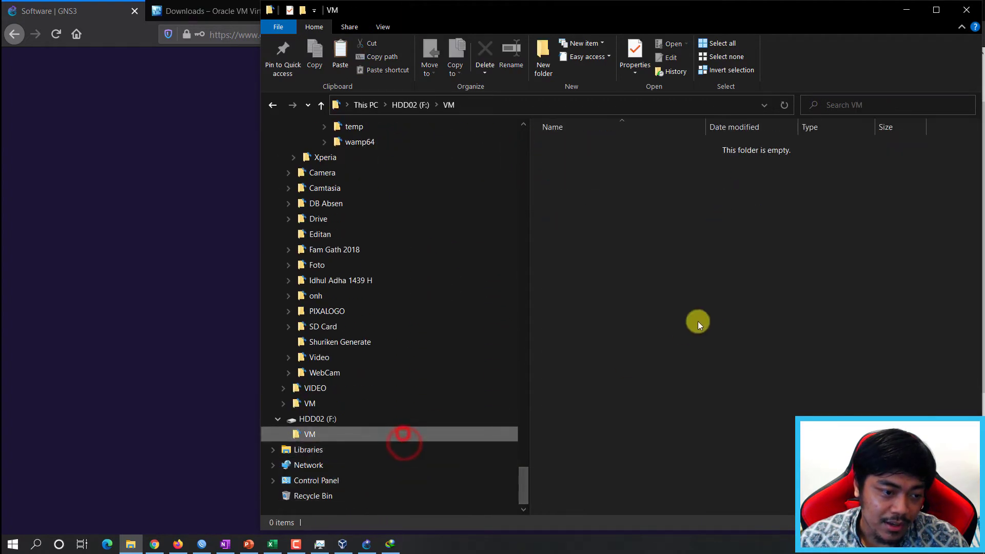
key("ctrl+v")
left_click(739, 353)
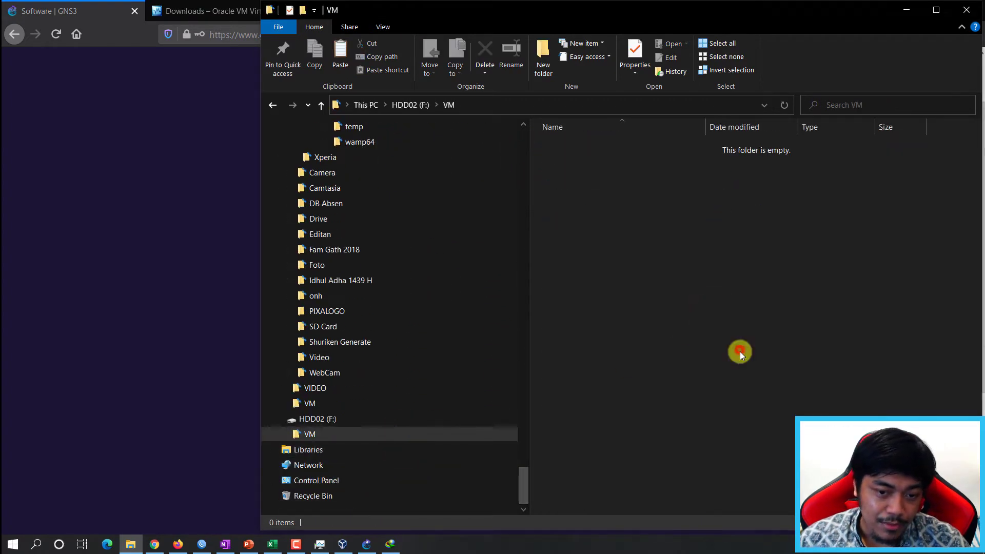
left_click(704, 242)
left_click(647, 244)
Extract the zip to its own folder with 7-Zip and confirm it contains GNS3 VM.ova.
right_click(574, 150)
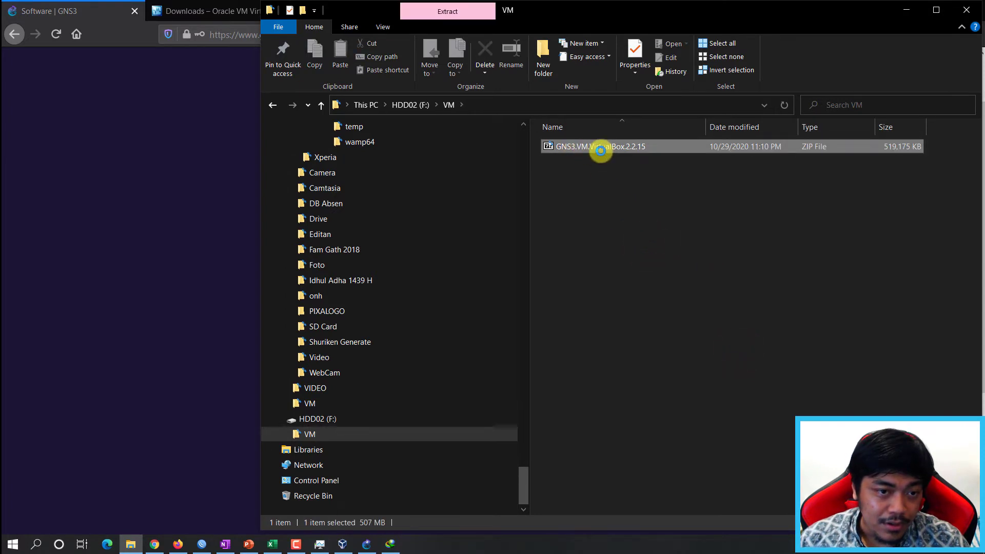
left_click(497, 174)
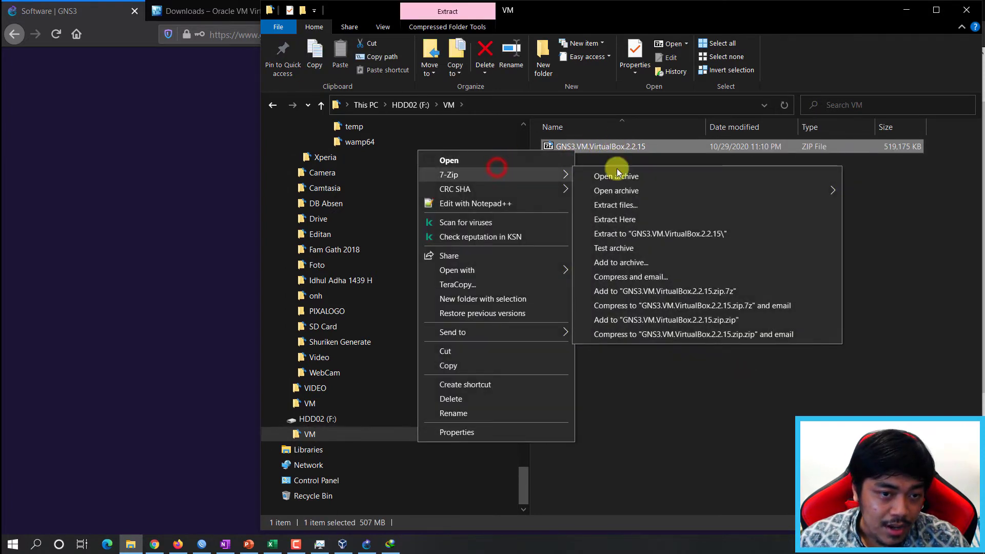
left_click(661, 235)
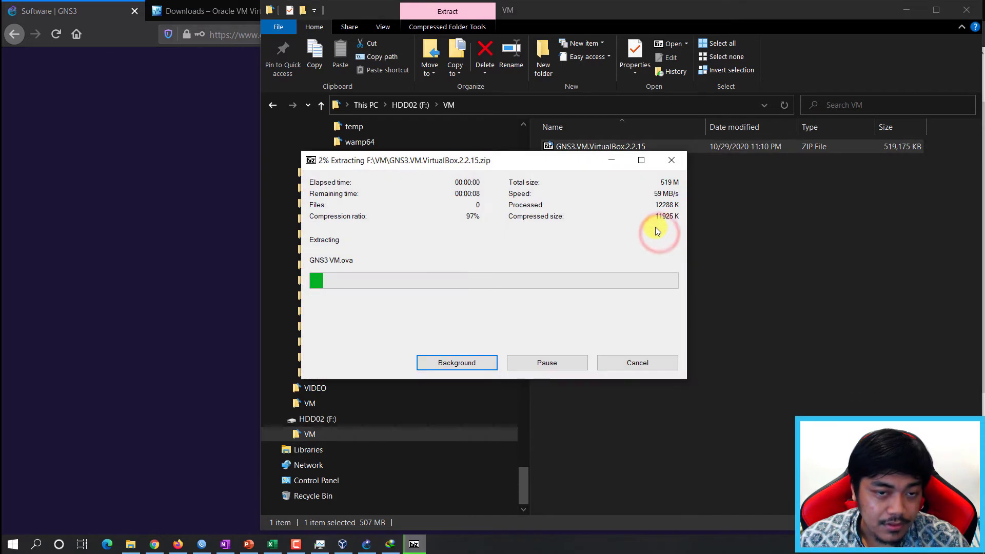
left_click(591, 190)
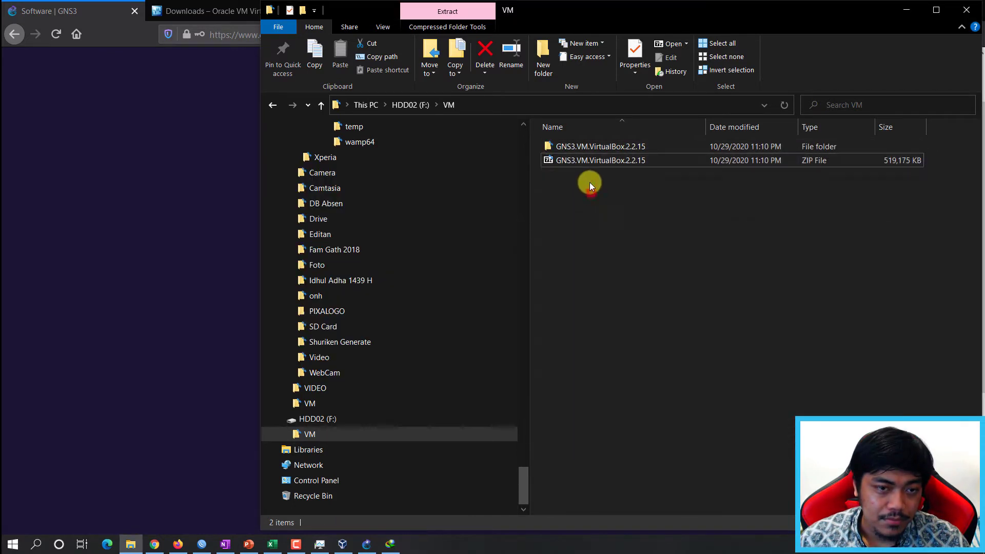
double_click(590, 147)
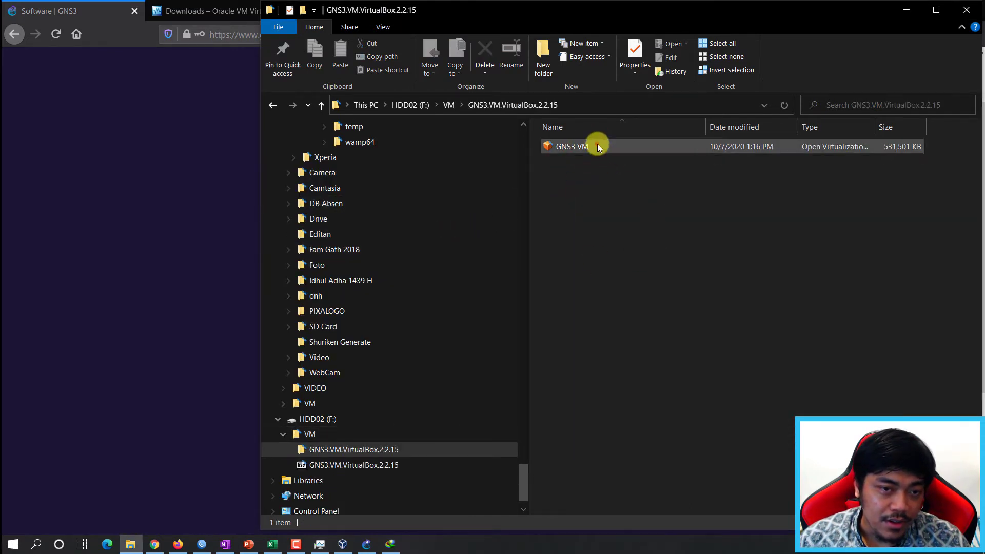
left_click(597, 144)
left_click_drag(873, 127, 945, 127)
left_click(586, 182)
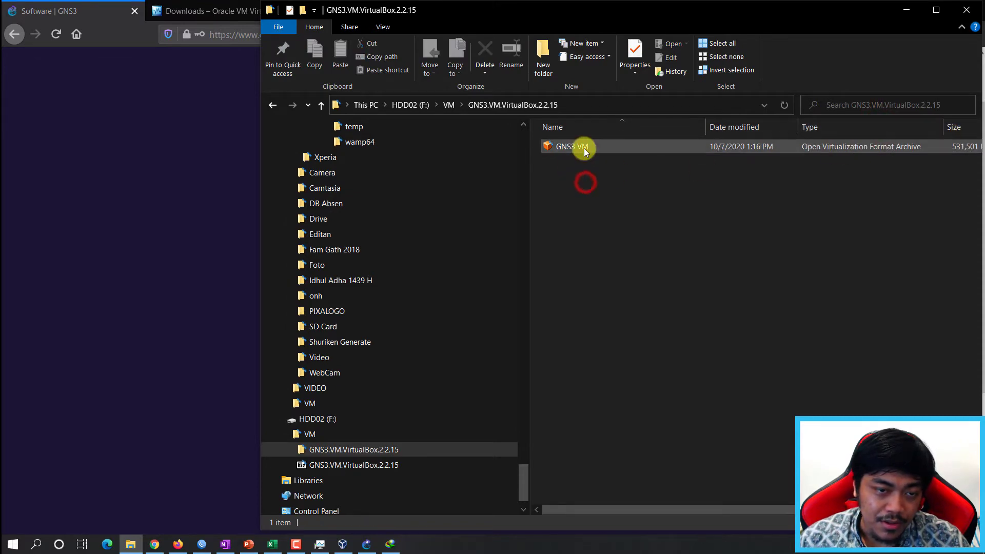
left_click(584, 148)
left_click(639, 228)
left_click(342, 544)
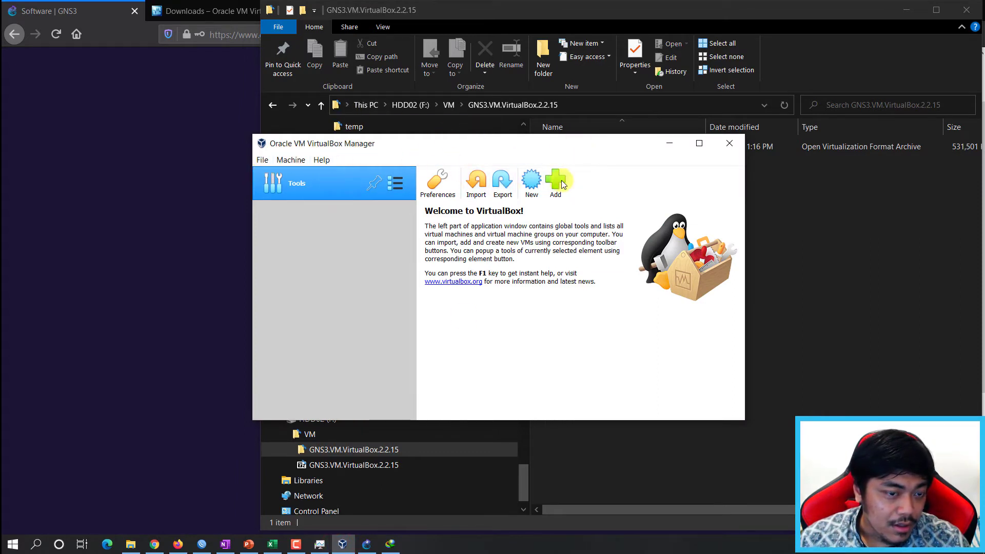
Start Import Appliance and select F:\VM\GNS3.VM.VirtualBox.2.2.15\GNS3 VM.ova.
left_click(477, 184)
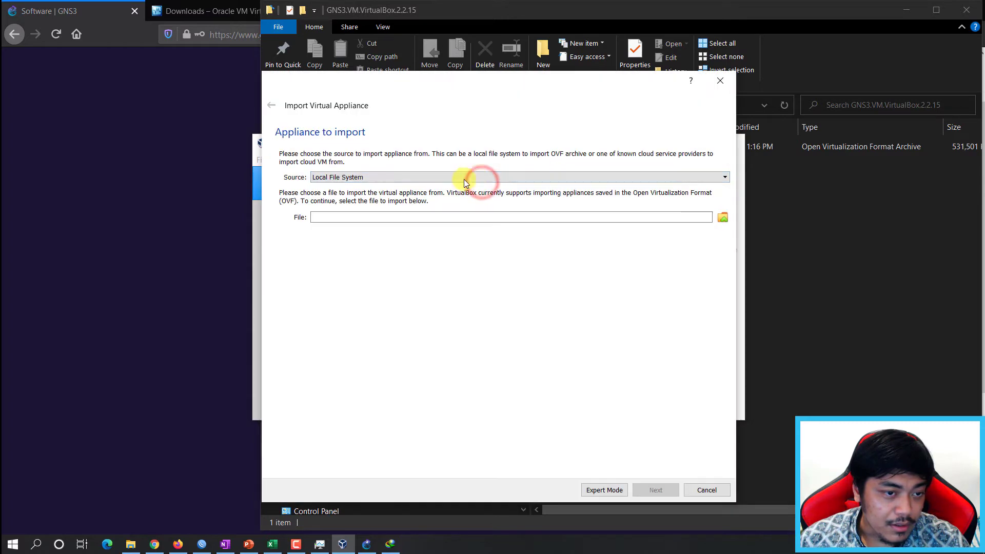
left_click(837, 250)
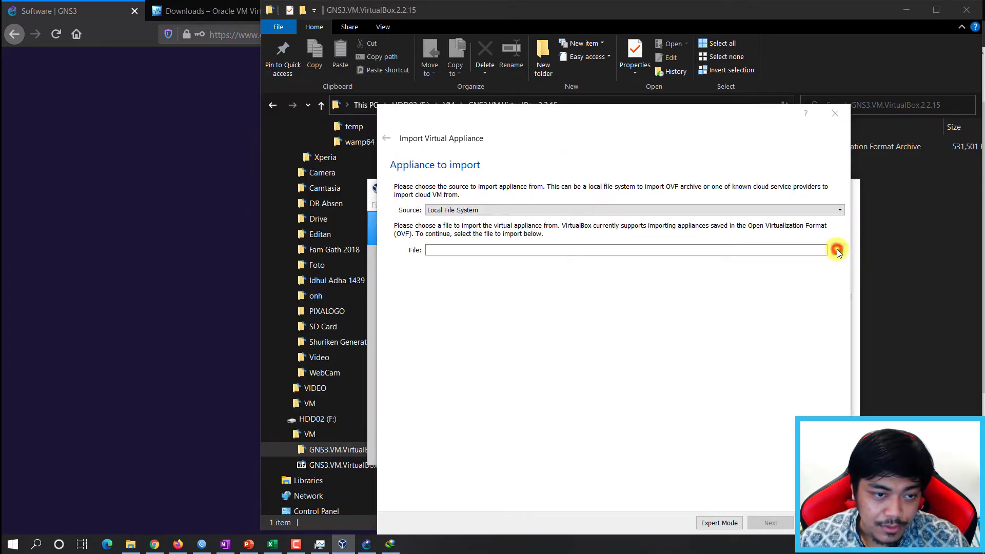
scroll(441, 318, "down", 4)
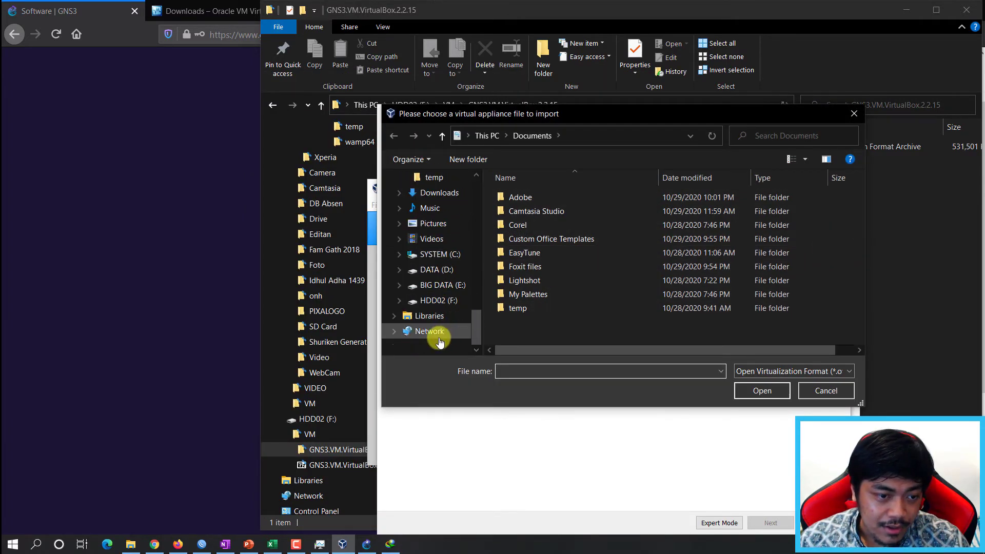
left_click(438, 300)
double_click(533, 205)
double_click(528, 198)
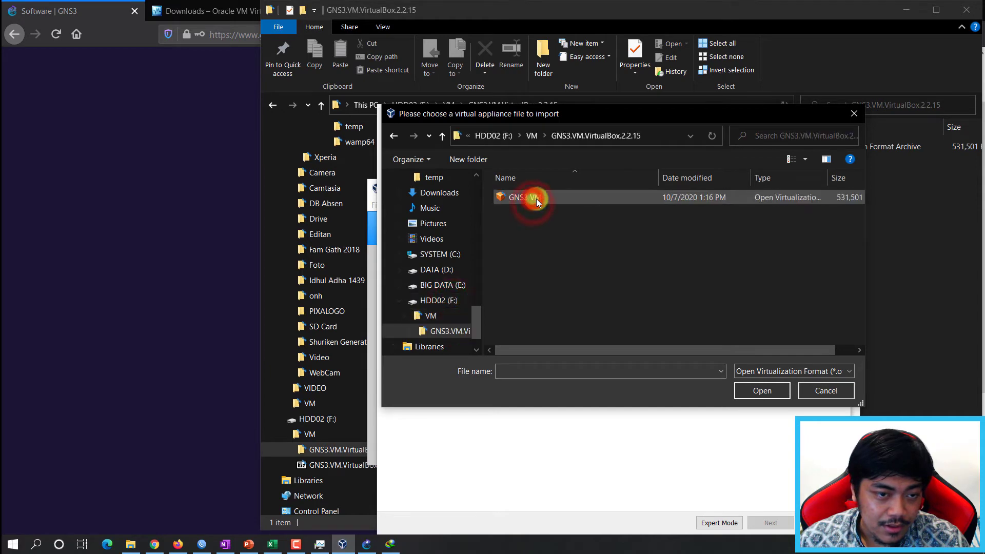
left_click(536, 198)
left_click(763, 390)
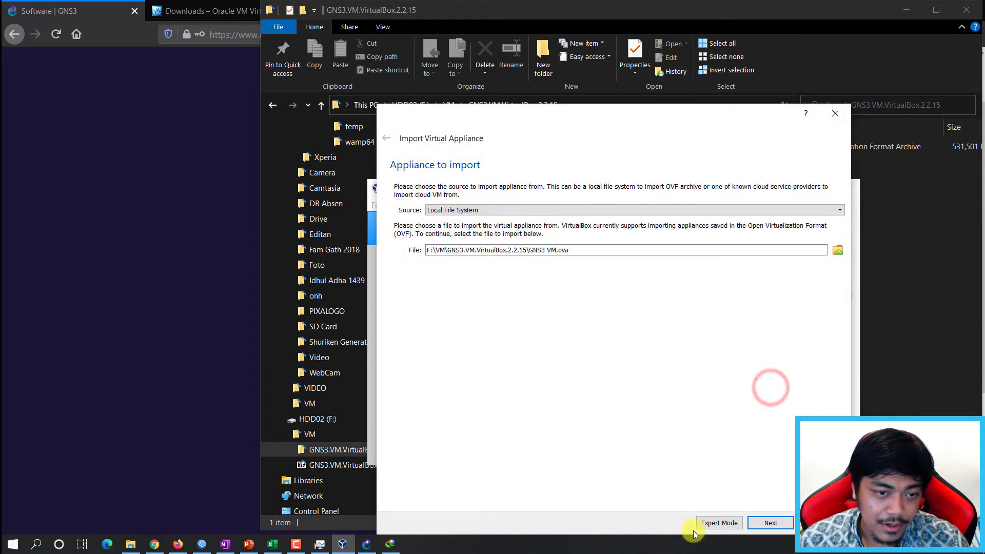
Review the GNS3 VM appliance settings and import it into VirtualBox.
left_click(772, 523)
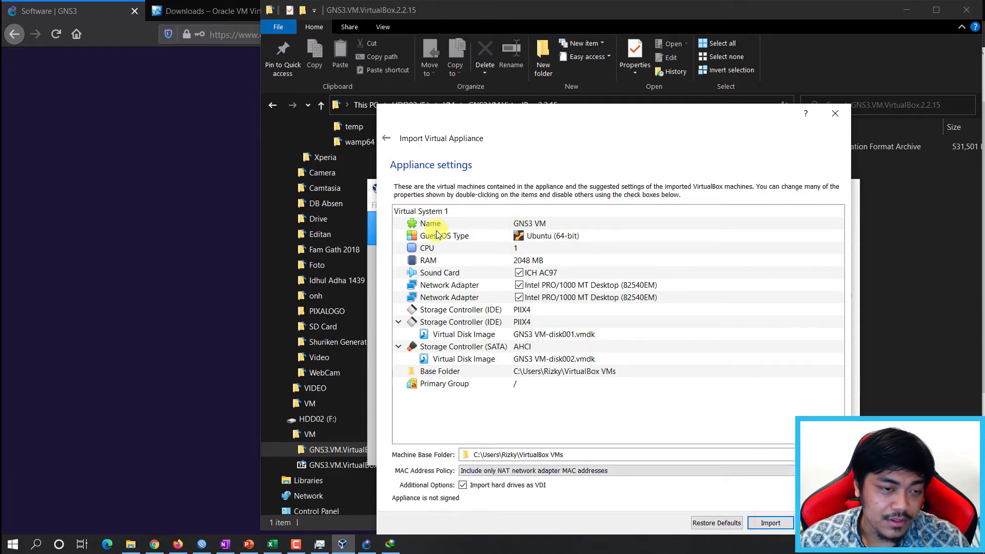
left_click_drag(530, 113, 541, 96)
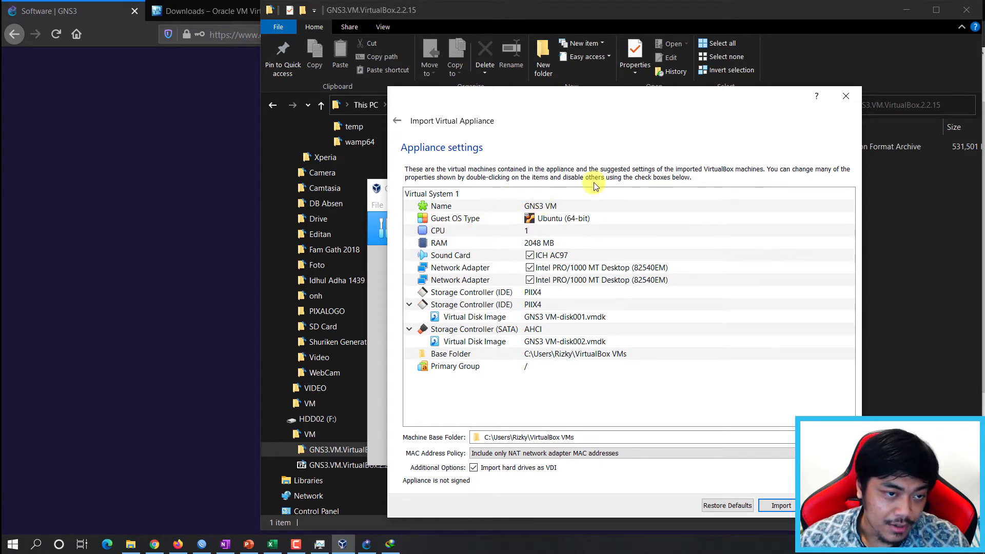
left_click_drag(568, 102, 547, 82)
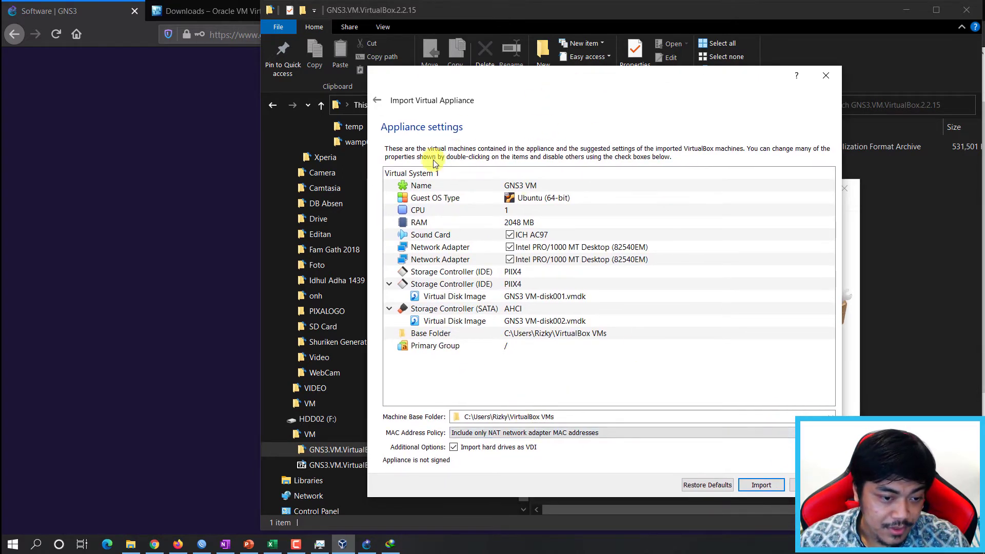
left_click(760, 484)
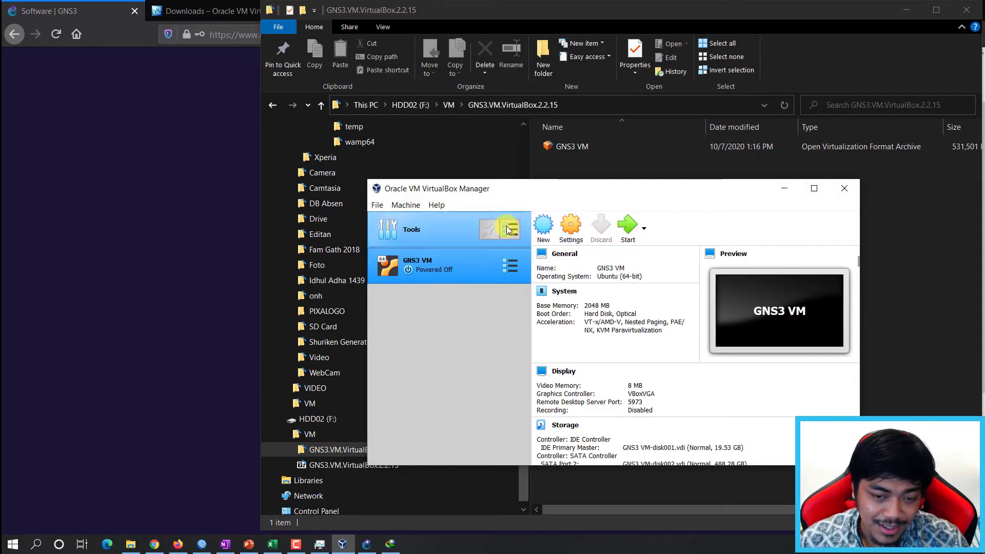
left_click_drag(627, 191, 652, 162)
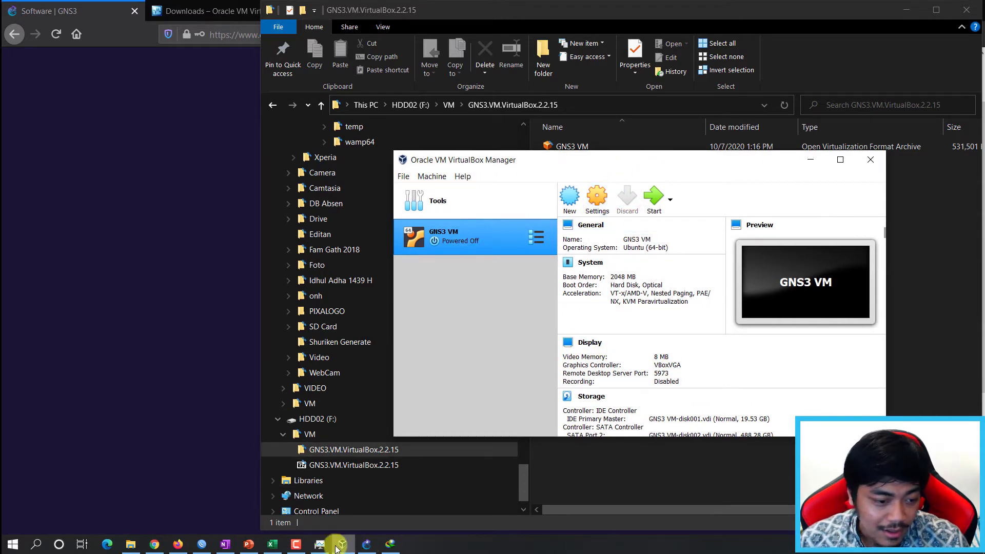
Refresh the VM list in the GNS3 Setup Wizard.
left_click(366, 543)
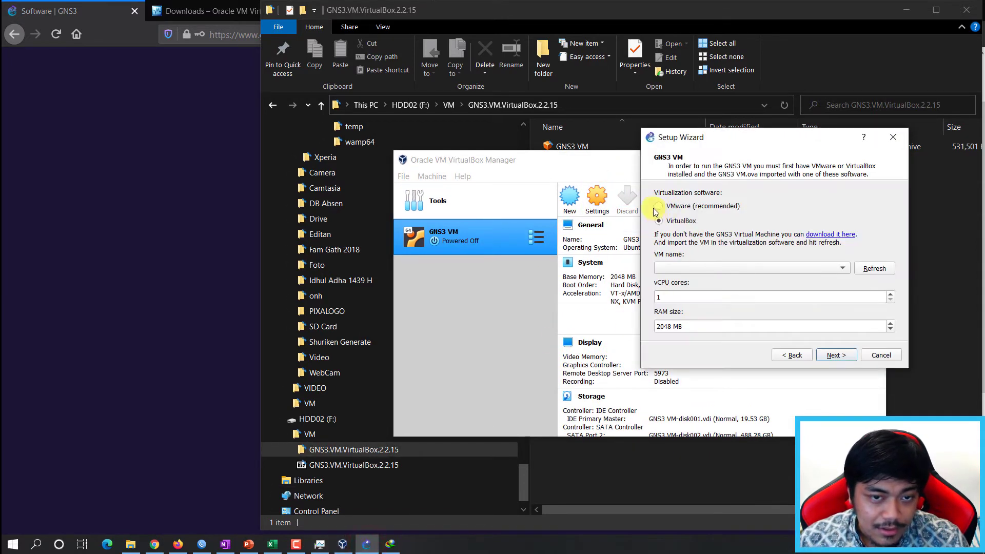
left_click_drag(733, 136, 617, 142)
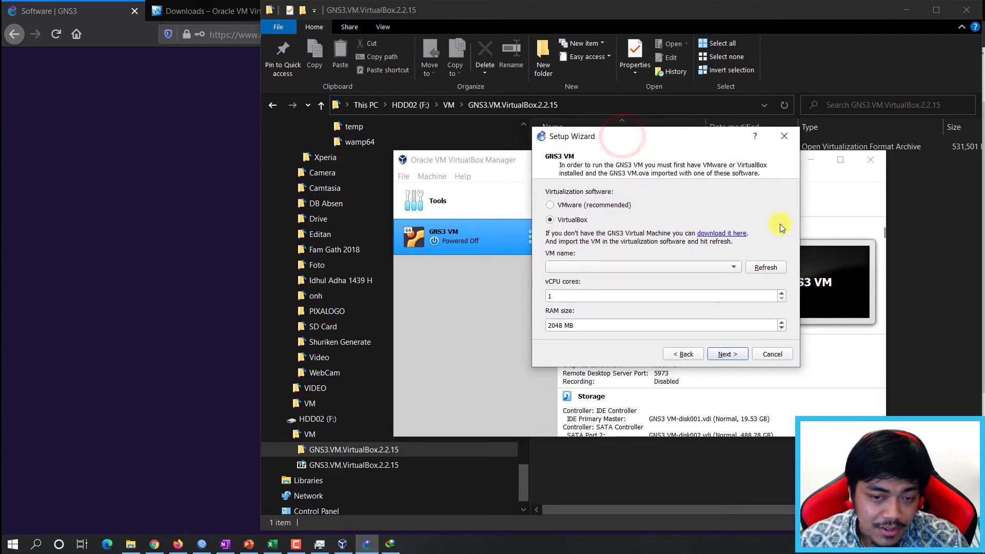
left_click(766, 268)
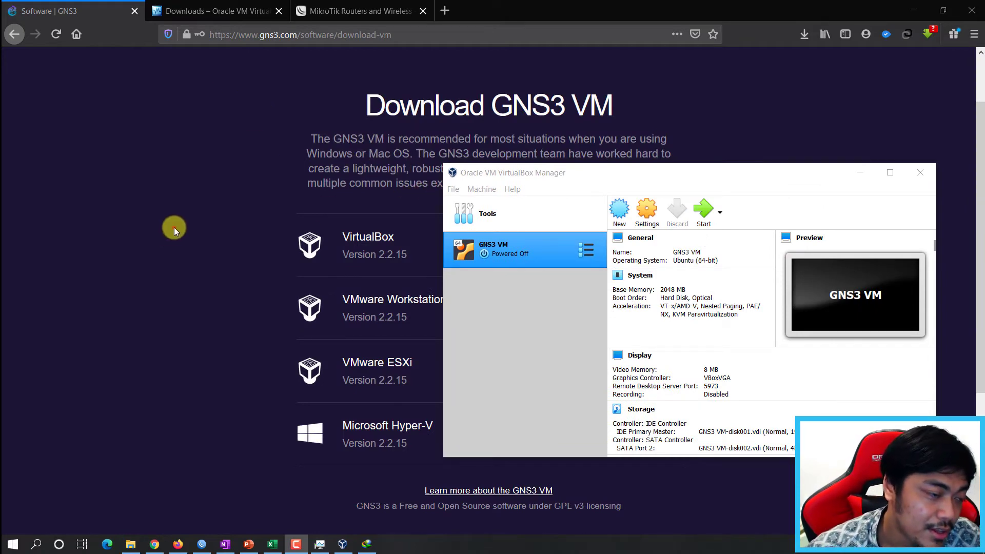
left_click(174, 227)
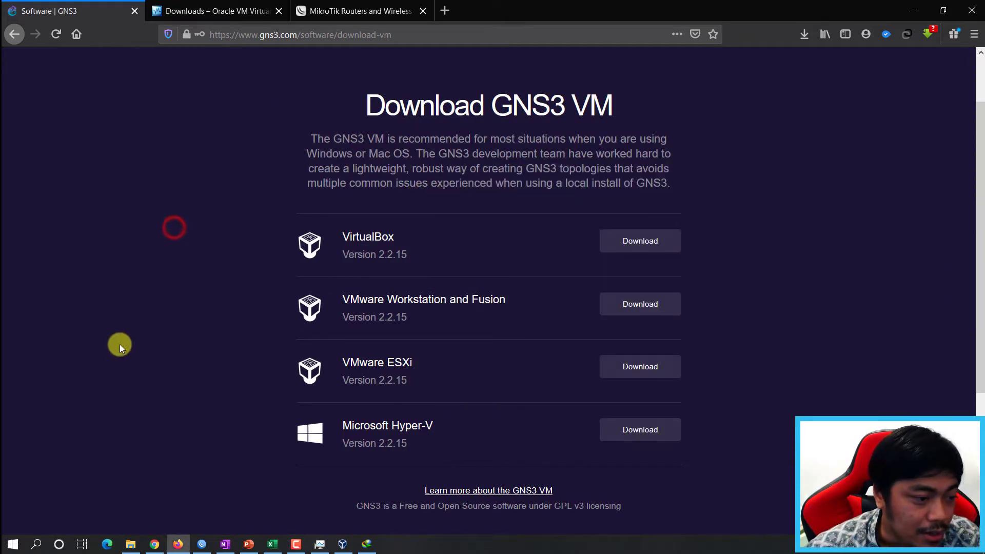
Relaunch GNS3 from the Start menu and cancel the new project dialog once the local server connects.
left_click(12, 544)
left_click(111, 205)
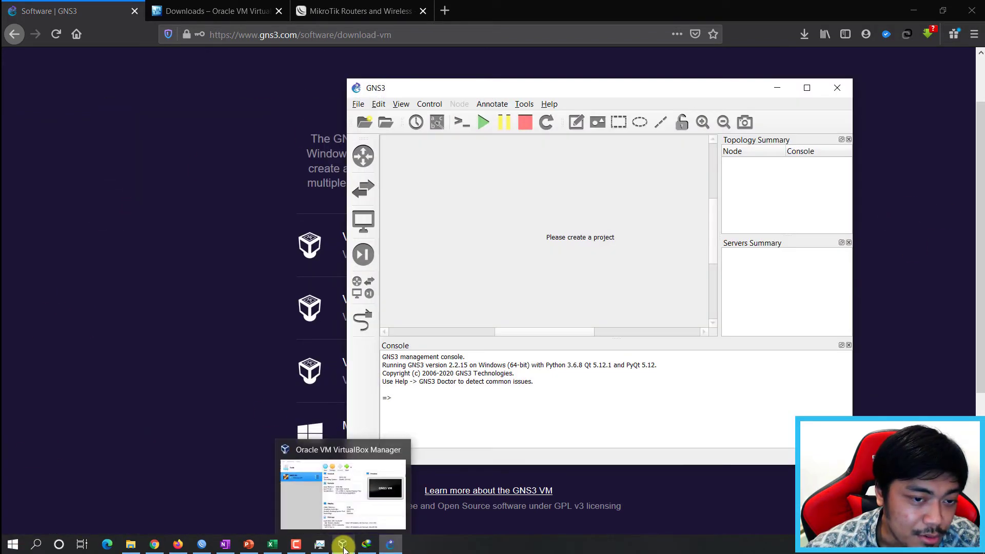
left_click(343, 545)
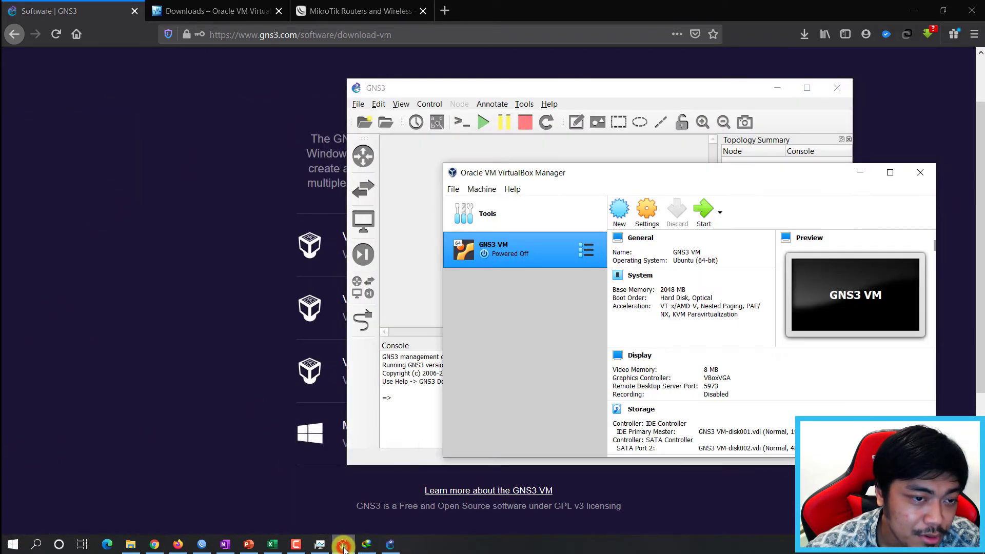
left_click(861, 173)
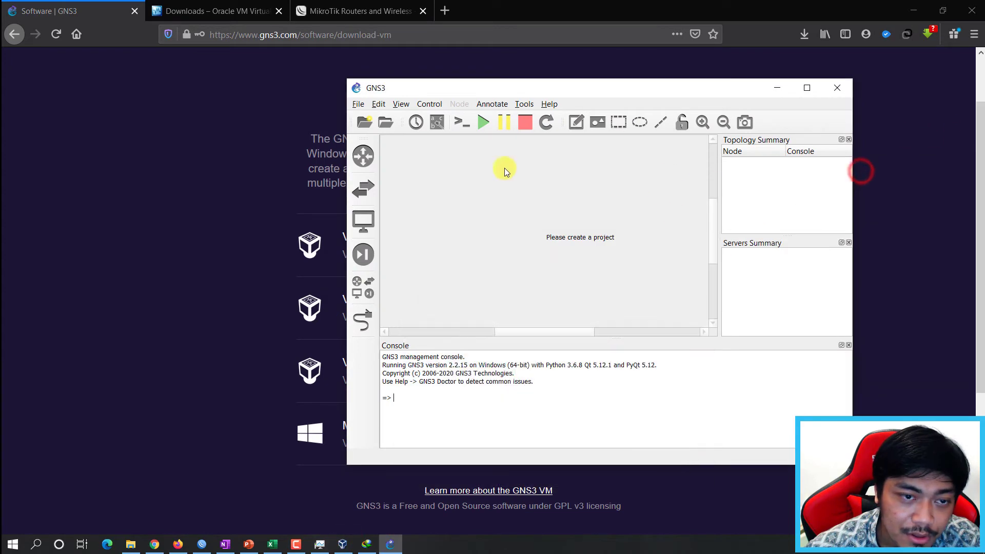
left_click_drag(614, 88, 569, 88)
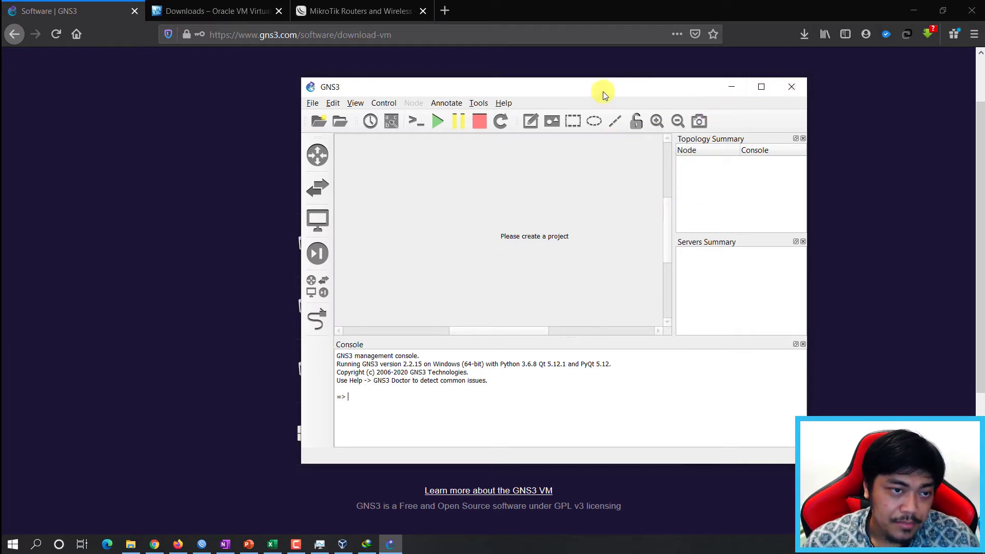
left_click_drag(605, 93, 577, 88)
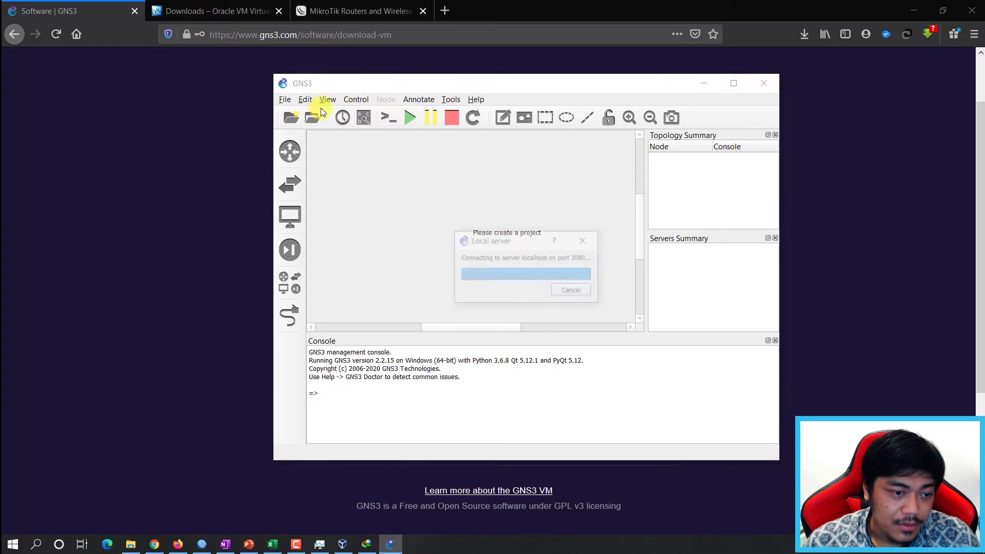
left_click(501, 232)
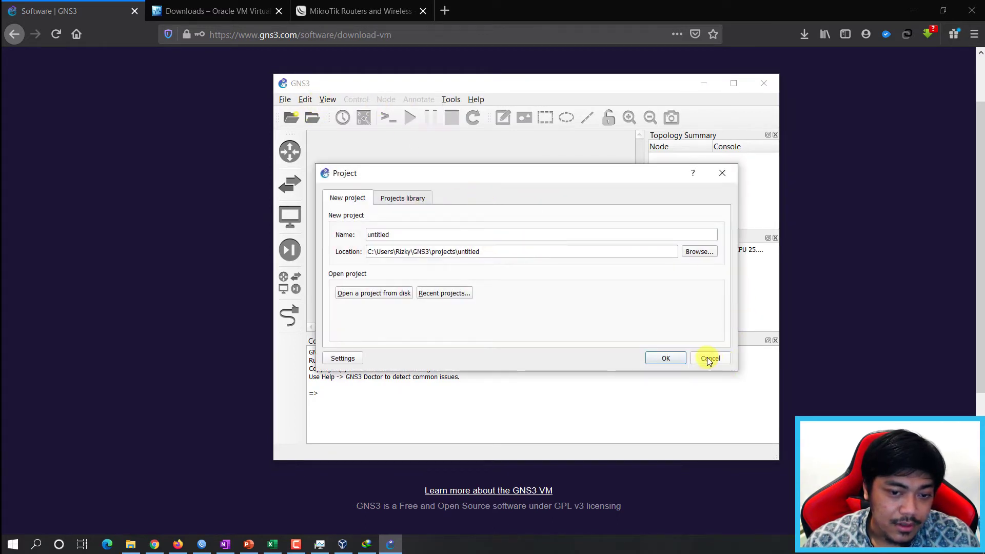
left_click(710, 358)
Enable the GNS3 VM in Preferences using VirtualBox and the 'GNS3 VM' machine, then apply.
left_click(305, 99)
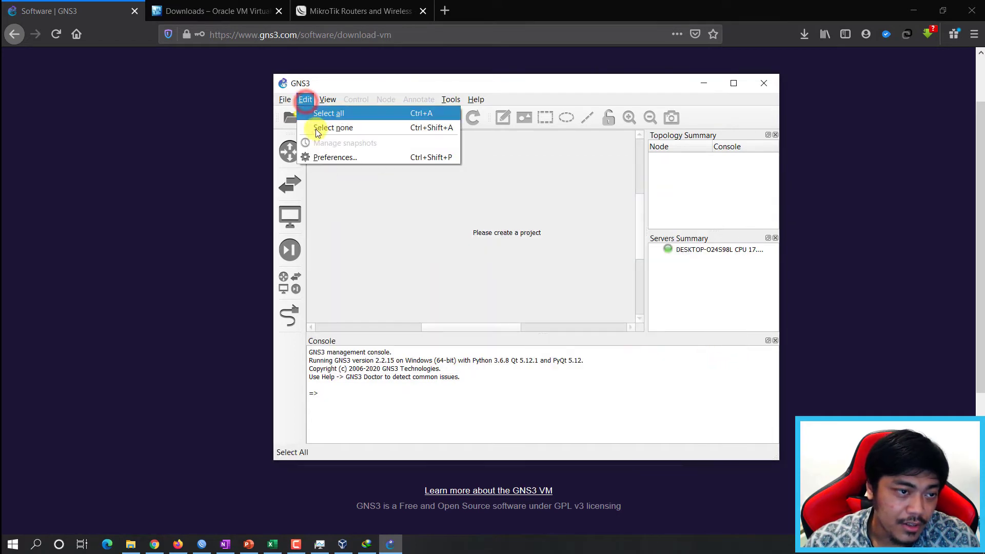
left_click(322, 157)
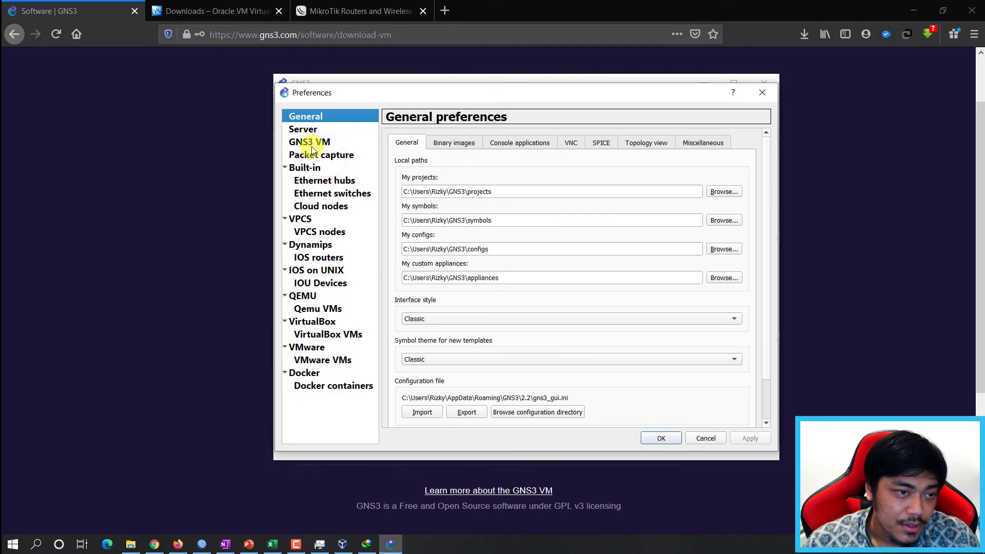
left_click(318, 143)
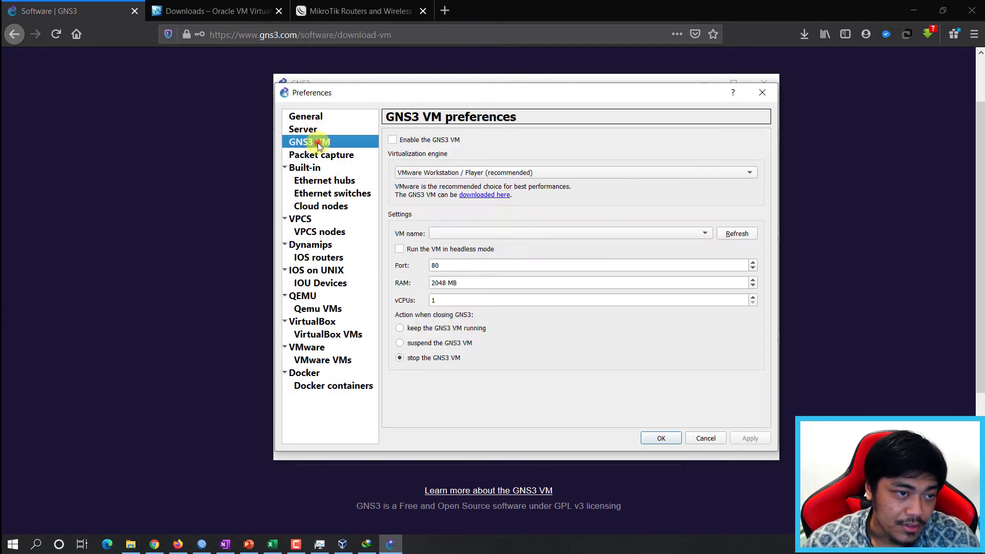
left_click(409, 140)
left_click(472, 173)
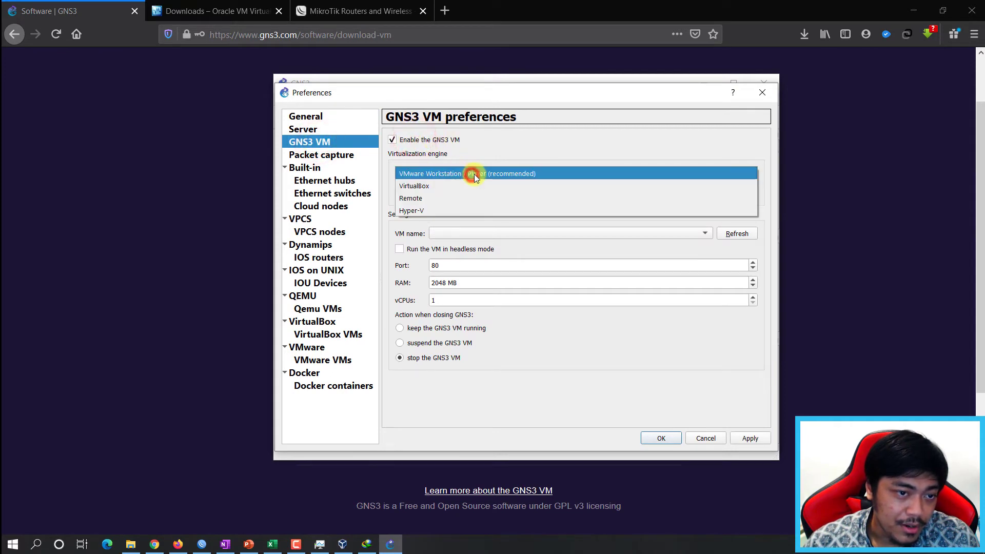
left_click(421, 186)
left_click(739, 234)
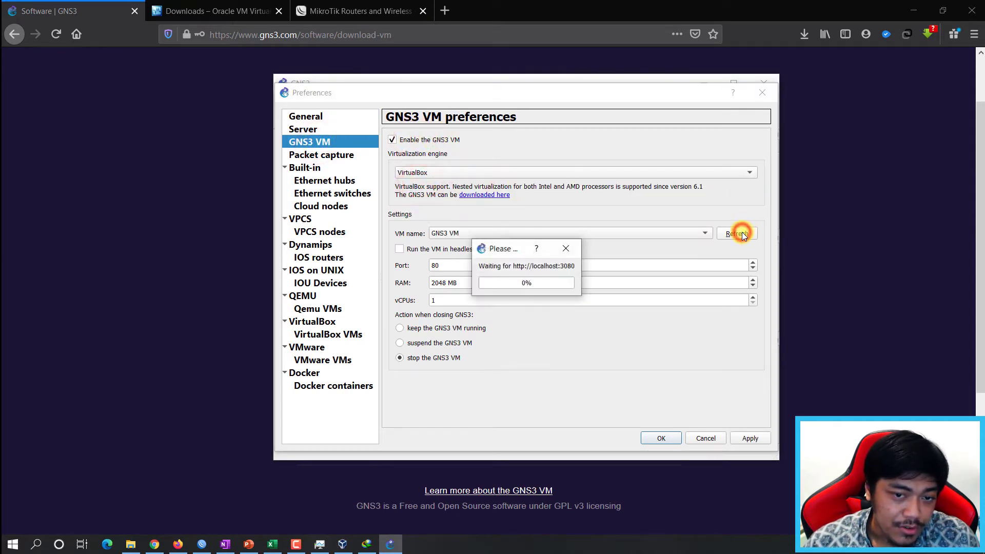
left_click(457, 235)
left_click(457, 235)
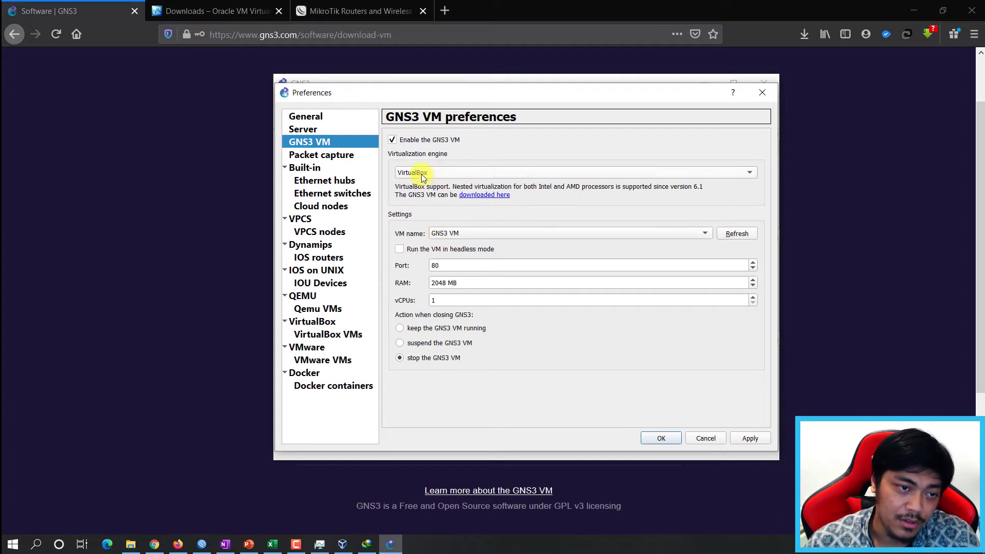
left_click(528, 214)
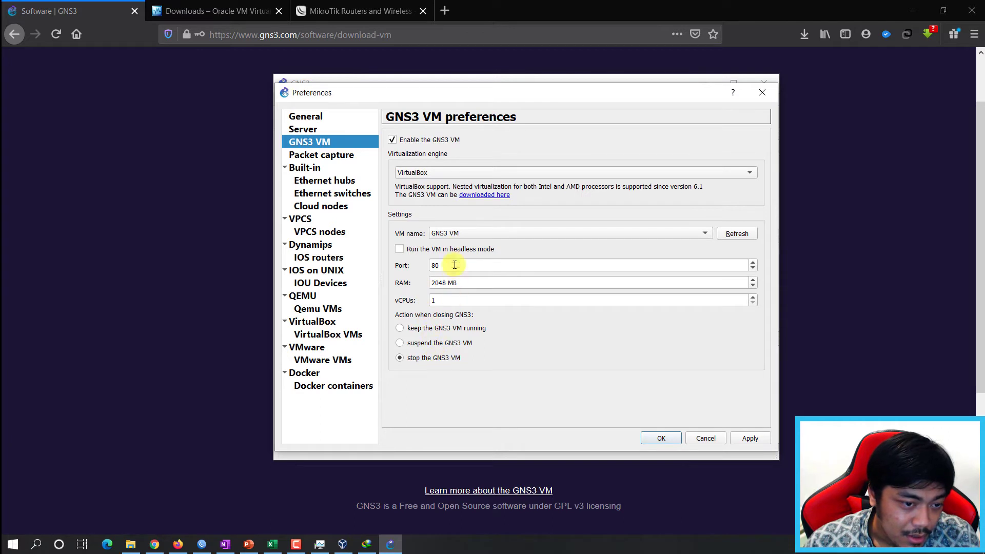
left_click(752, 437)
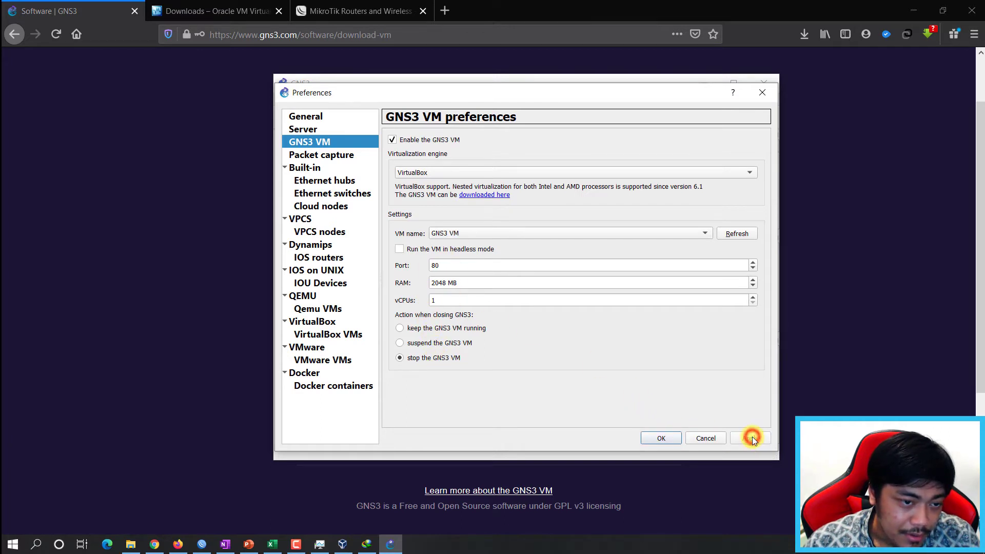
left_click(658, 438)
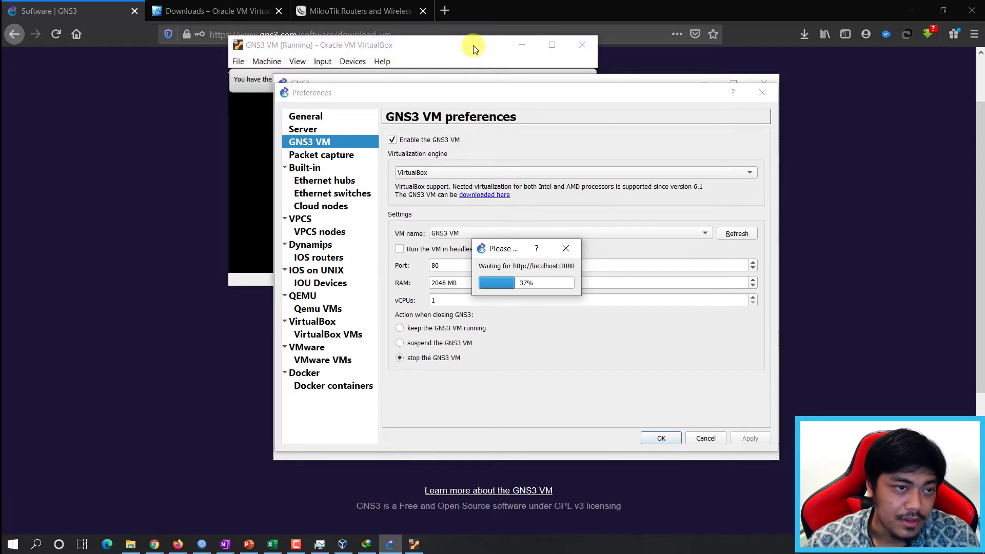
Wait for the GNS3 VM console to boot to server 2.2.15 at 192.168.56.101.
left_click(455, 43)
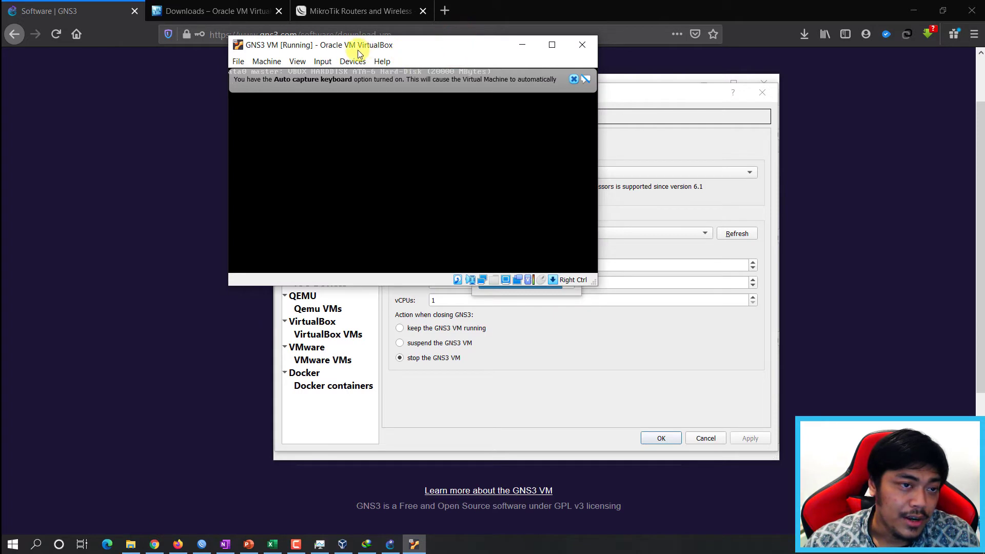
left_click(573, 79)
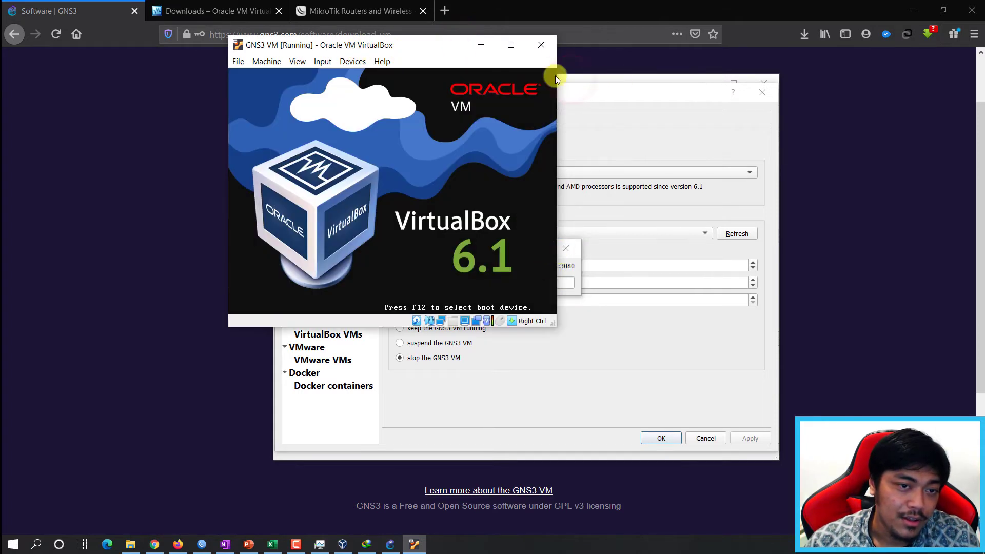
left_click_drag(424, 52, 289, 81)
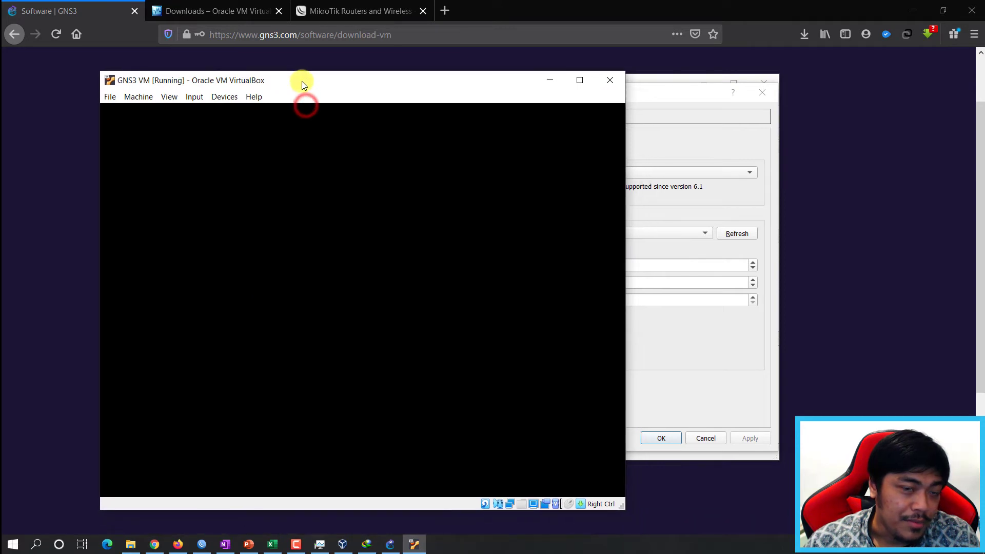
left_click(666, 91)
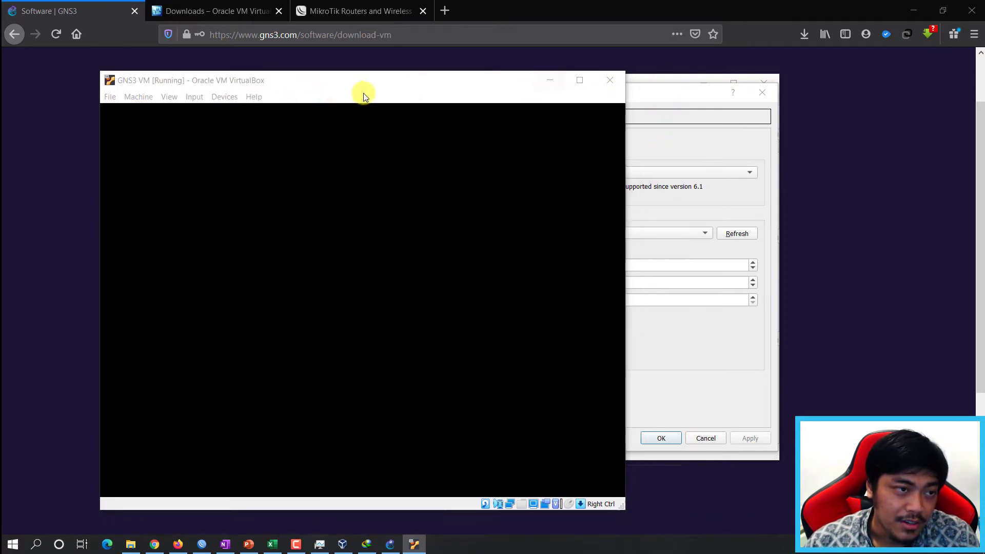
left_click_drag(364, 96, 657, 98)
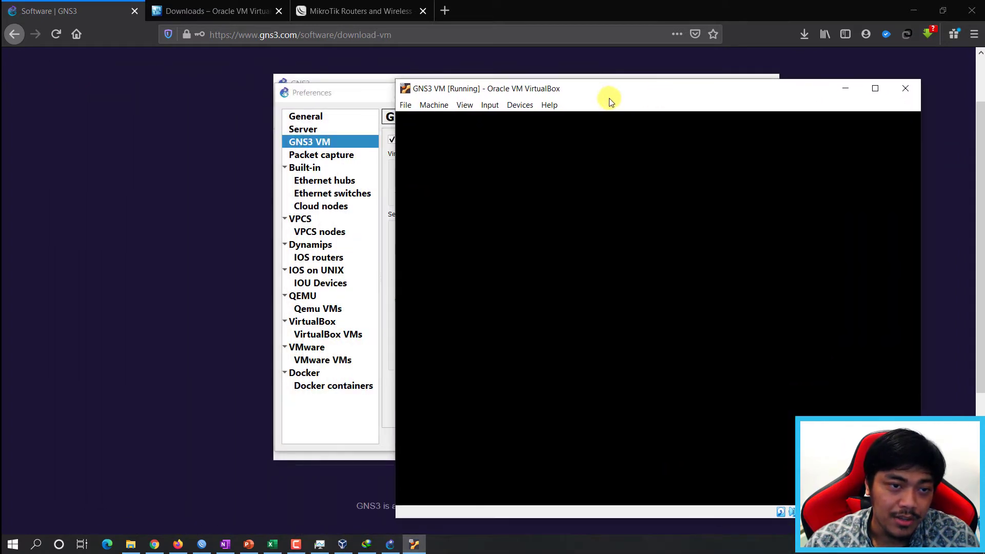
left_click(362, 93)
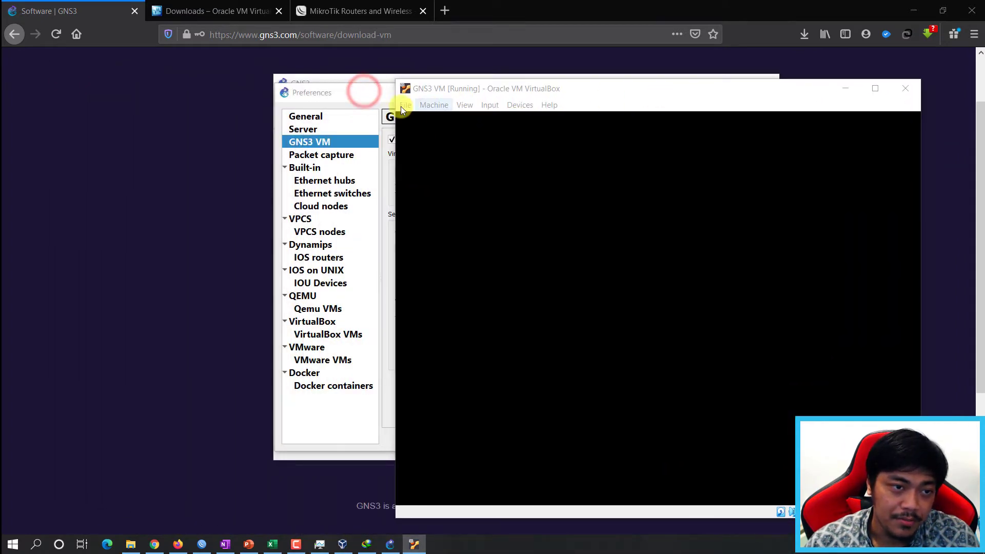
left_click(848, 86)
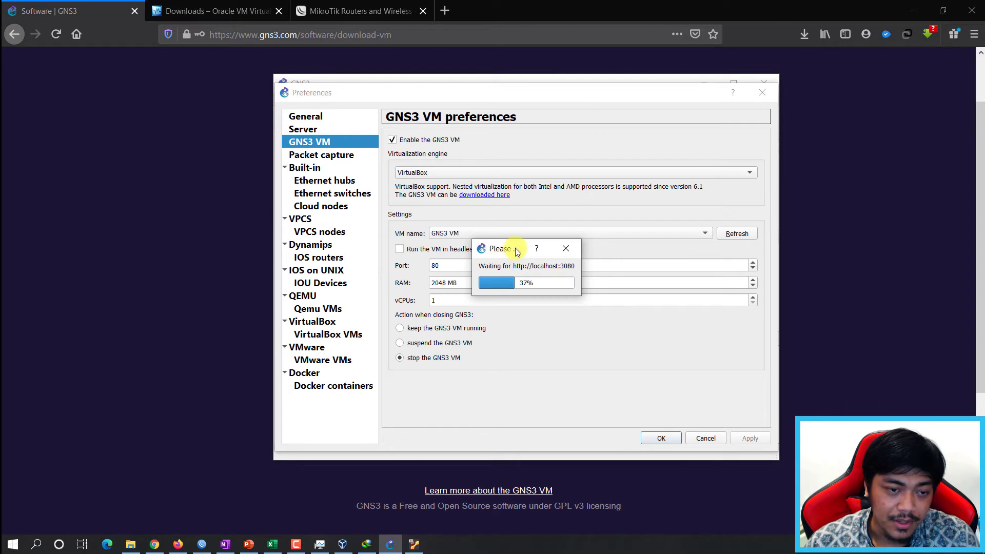
left_click_drag(517, 251, 205, 201)
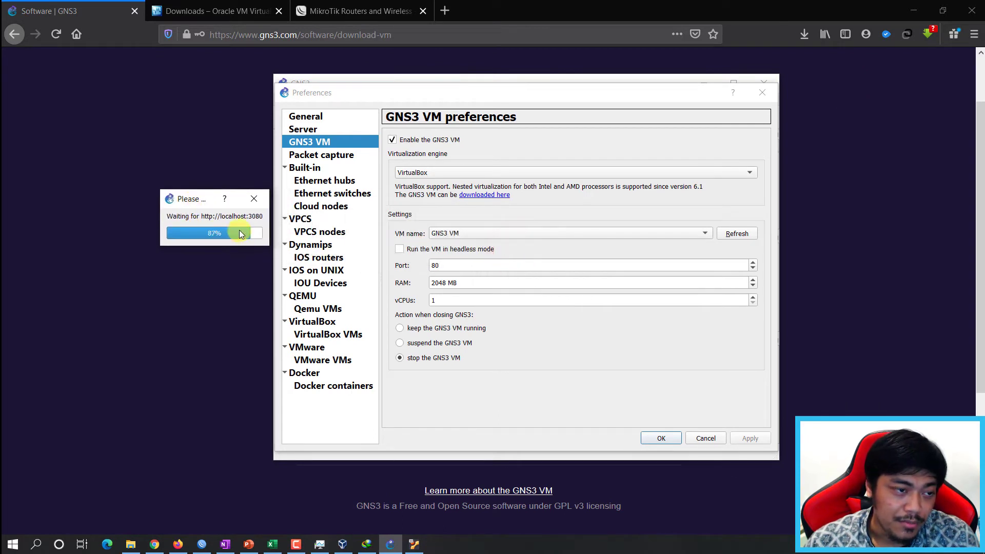
left_click(414, 544)
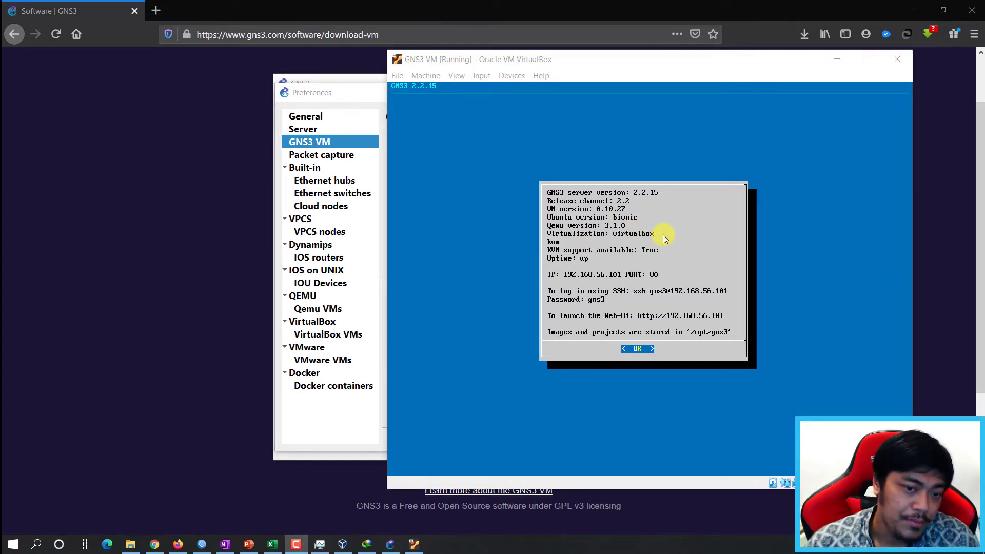
left_click(345, 99)
Close Preferences, create a new blank project named 'Test', and maximize the window.
left_click(671, 438)
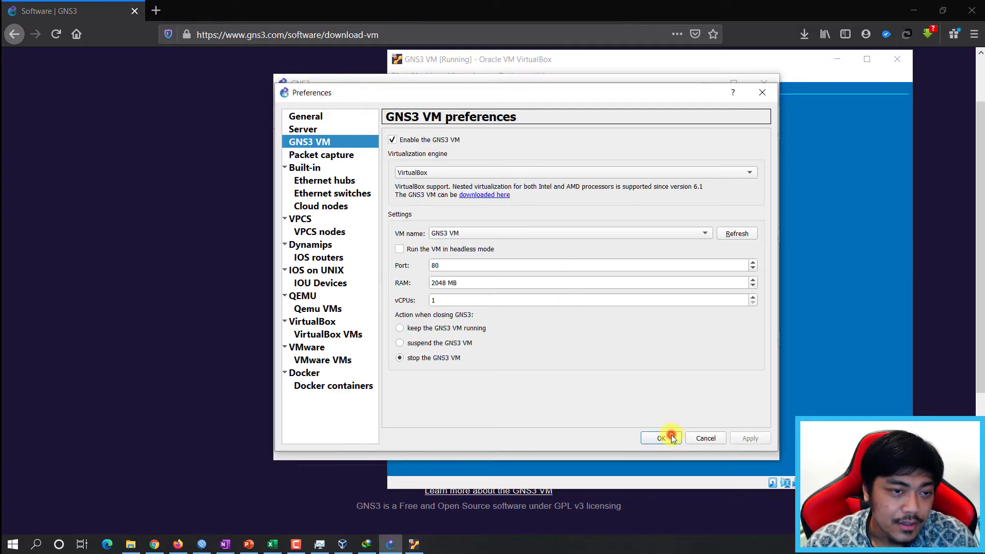
left_click_drag(626, 83, 676, 89)
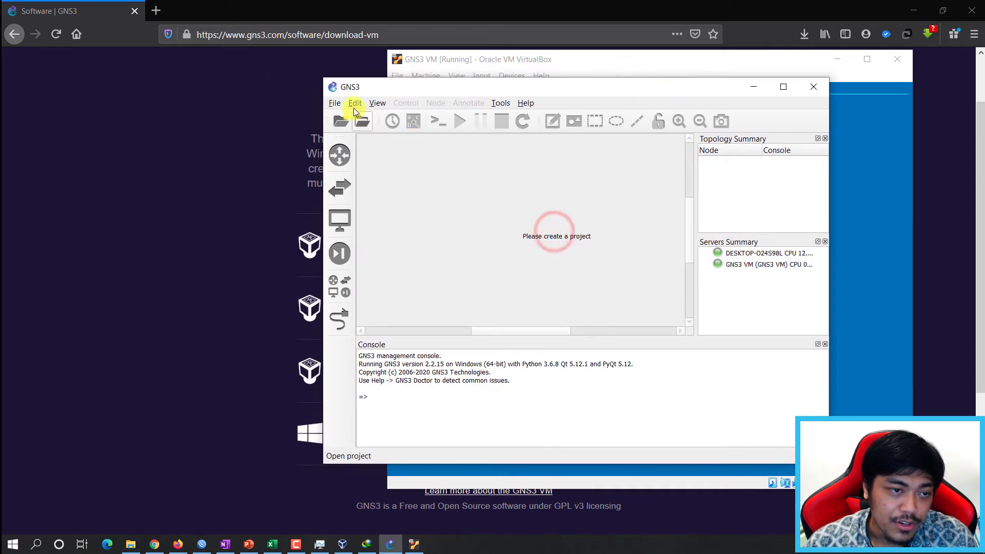
left_click(339, 122)
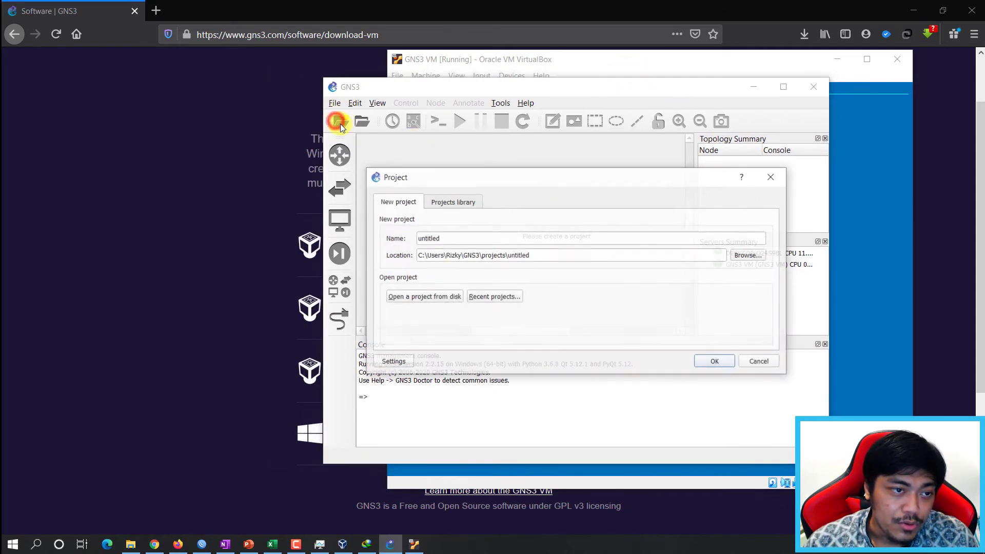
double_click(468, 237)
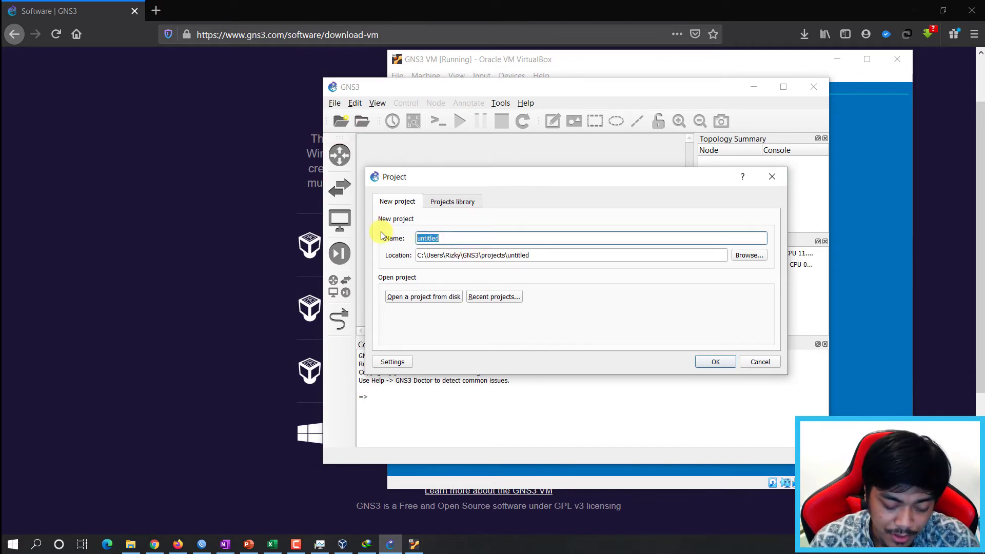
type("Test")
left_click(716, 361)
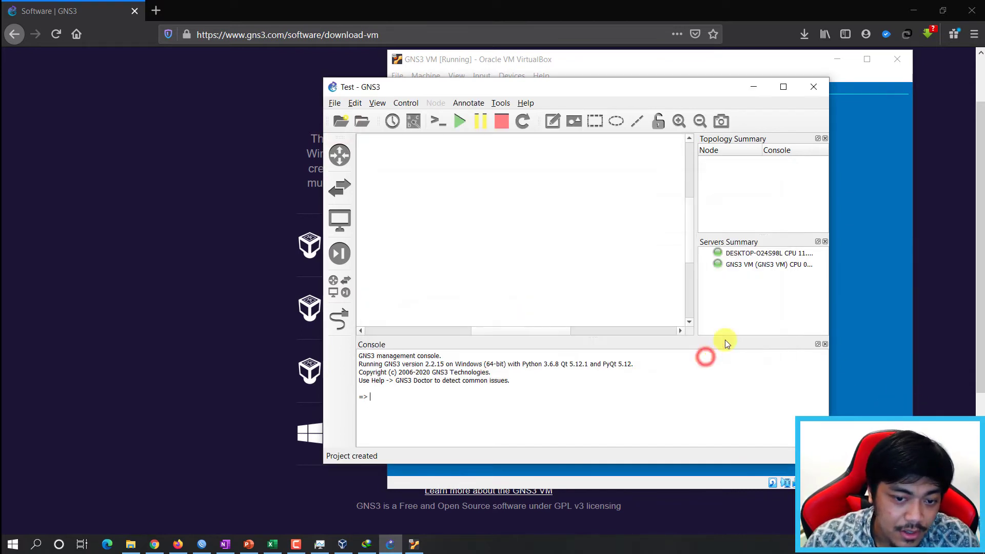
left_click(783, 86)
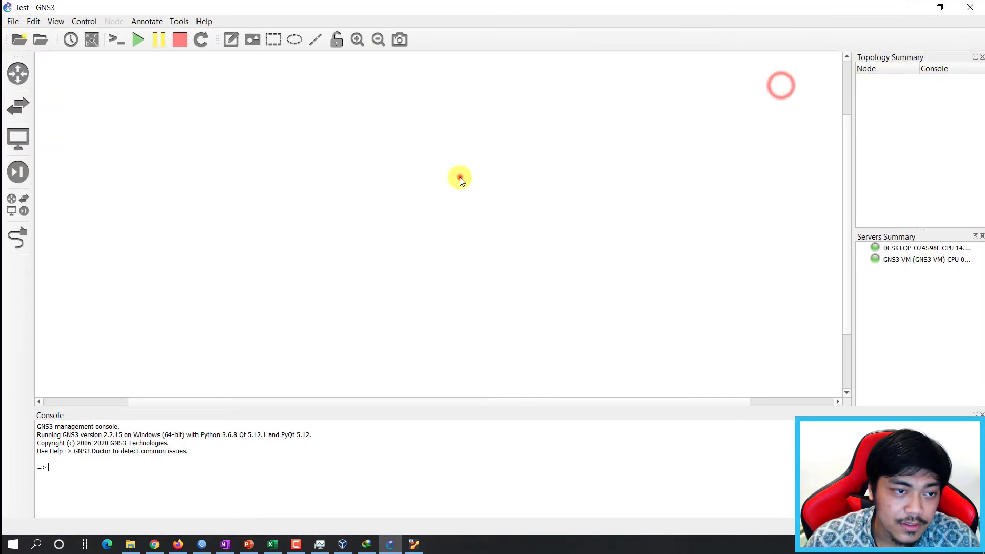
Browse all devices, clicking through ATM switch, Cloud, Ethernet hub/switch, Frame Relay switch, NAT and VPCS.
left_click(18, 205)
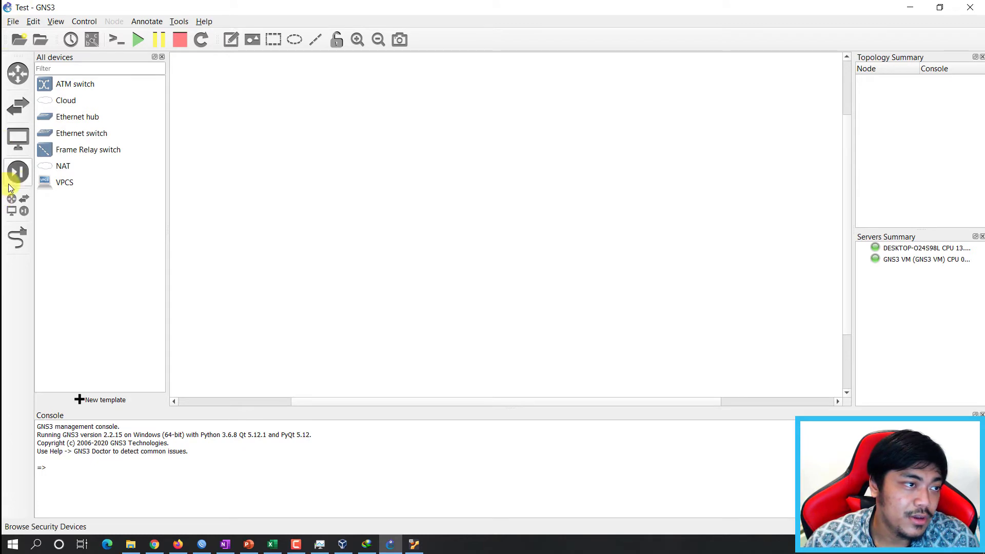
left_click(91, 71)
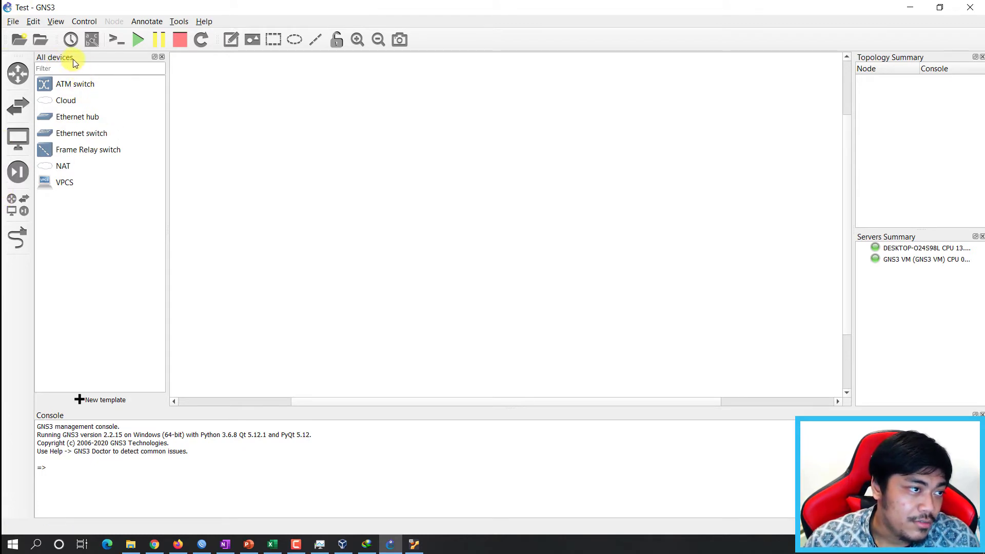
left_click(62, 182)
left_click(63, 168)
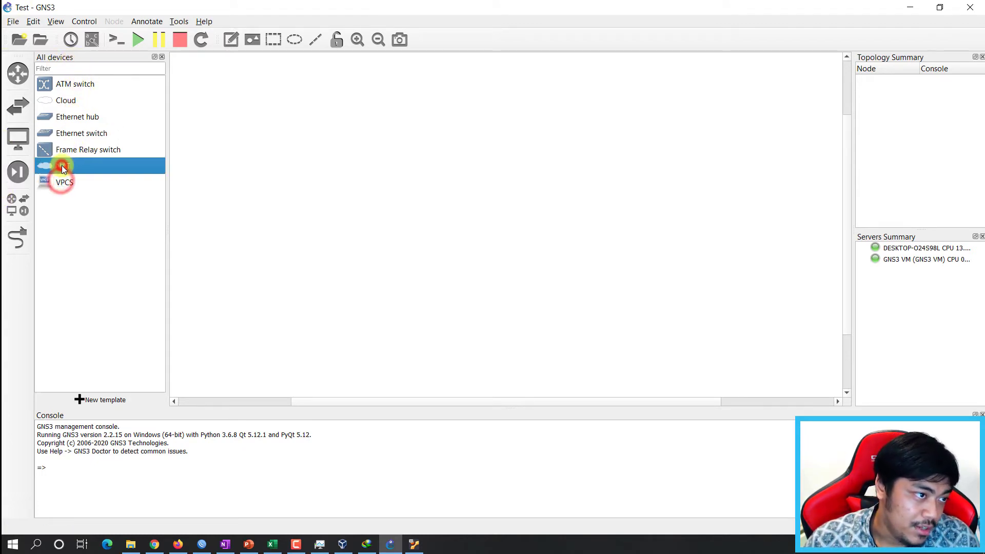
left_click(87, 110)
left_click(87, 96)
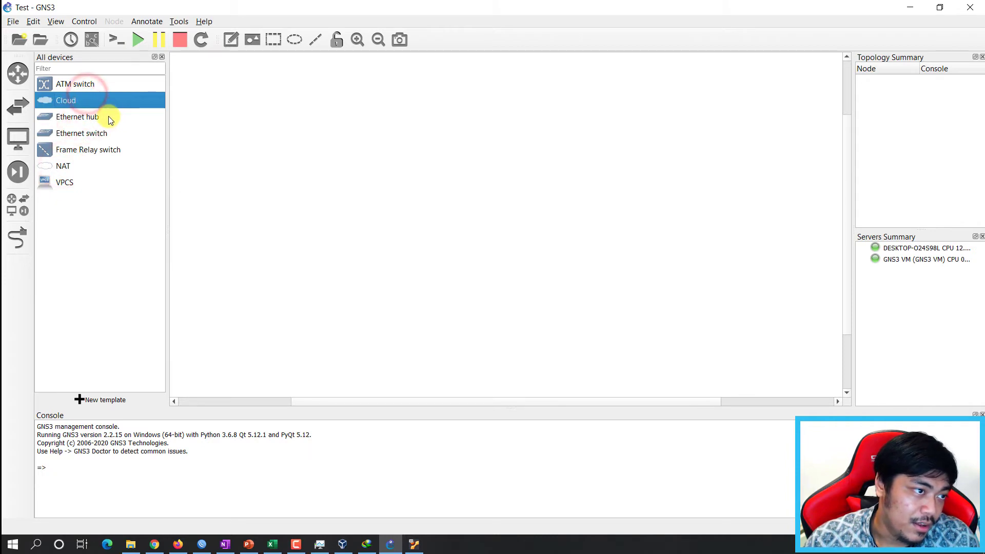
left_click(105, 117)
left_click(100, 133)
left_click(94, 103)
left_click(94, 87)
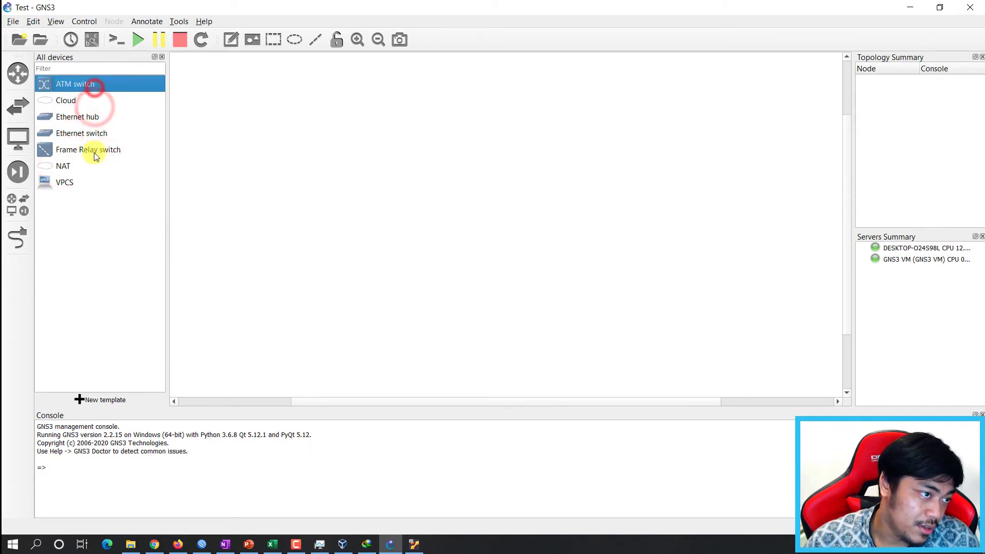
left_click(92, 154)
left_click(84, 165)
left_click(76, 193)
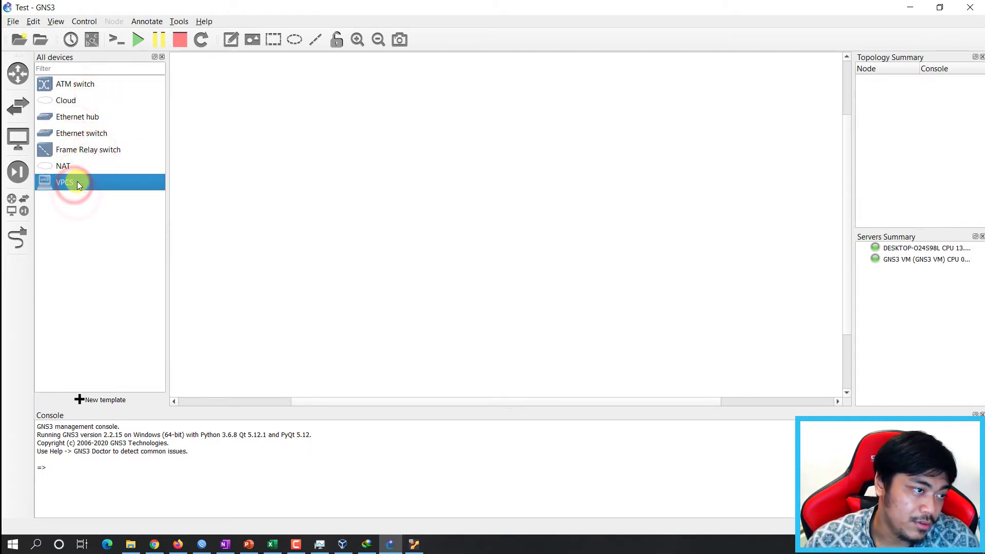
left_click(99, 115)
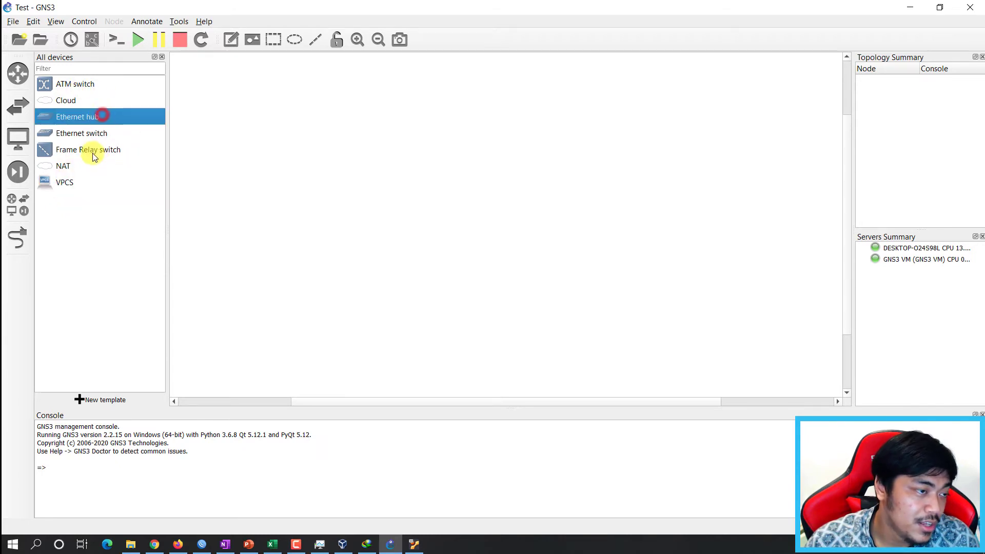
left_click(93, 149)
left_click(81, 182)
left_click(89, 133)
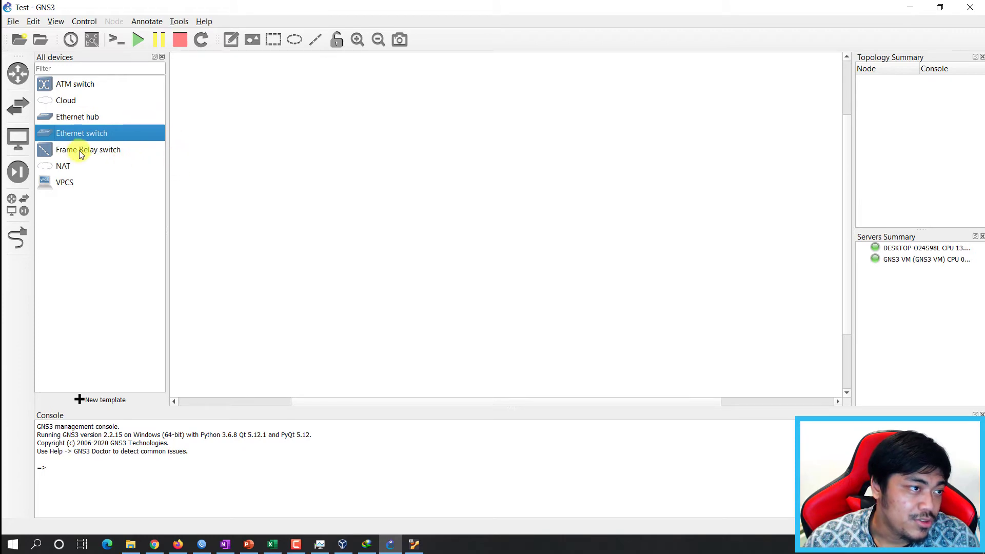
In Downloads, extract the chr-6.47.7.img archive in place with 7-Zip Extract Here.
left_click(128, 545)
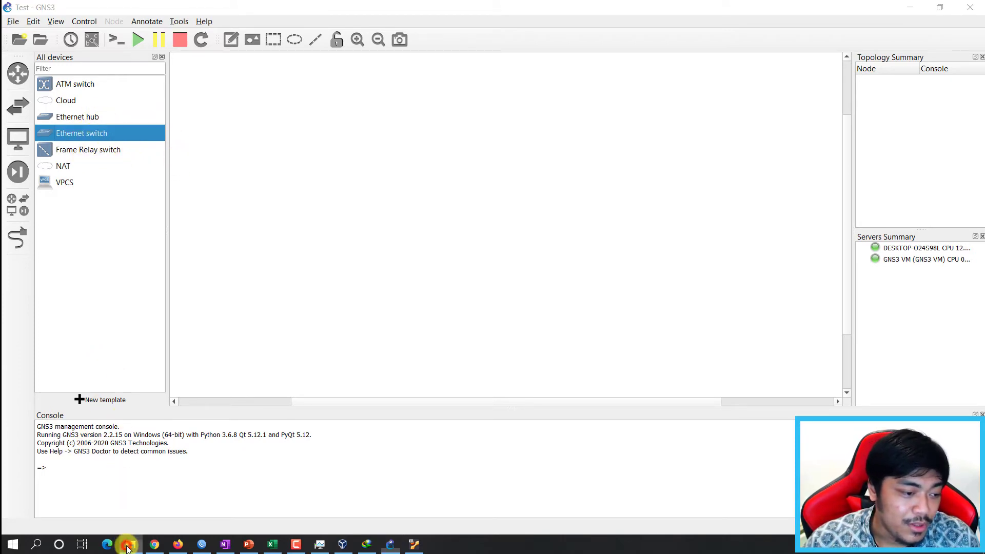
left_click_drag(524, 480, 567, 168)
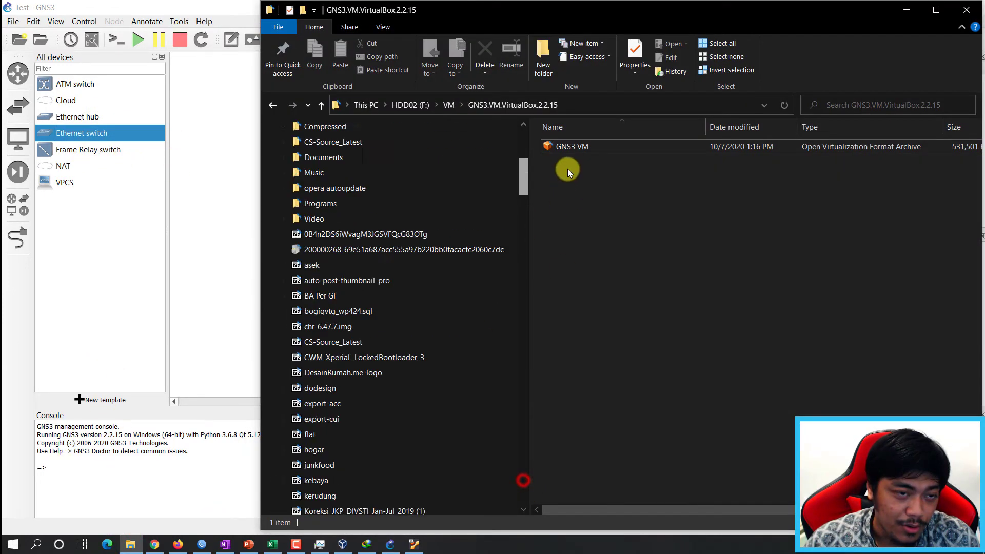
left_click(340, 161)
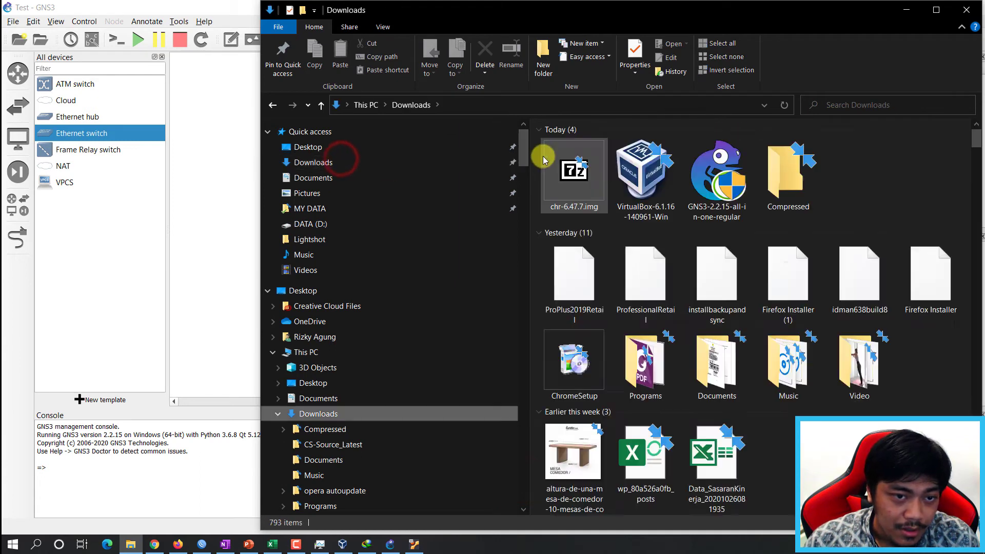
left_click(572, 170)
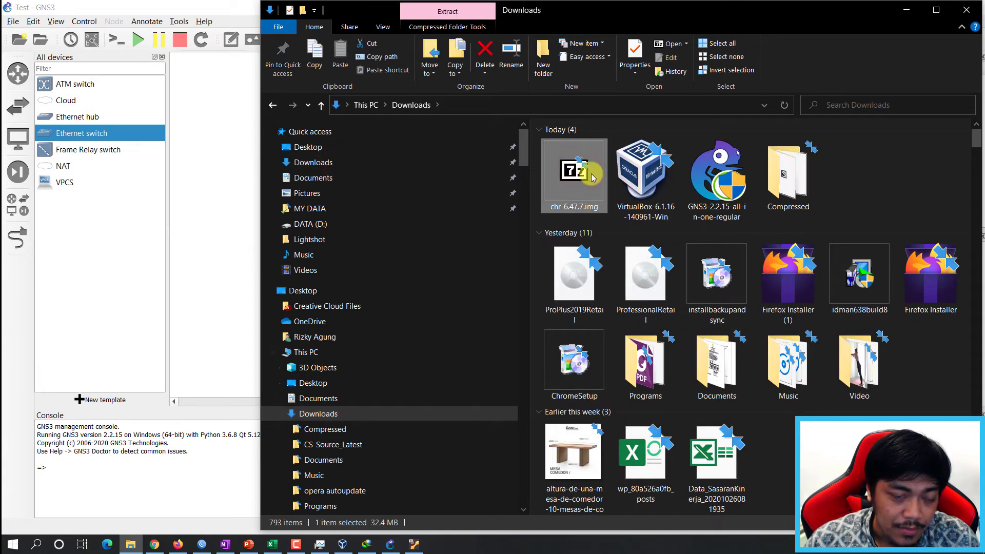
right_click(576, 182)
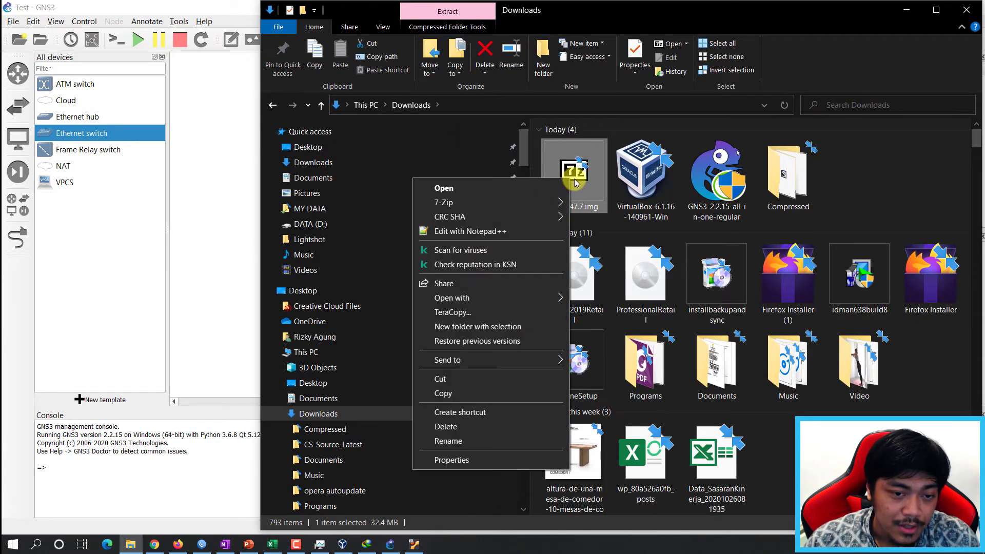
mouse_move(514, 200)
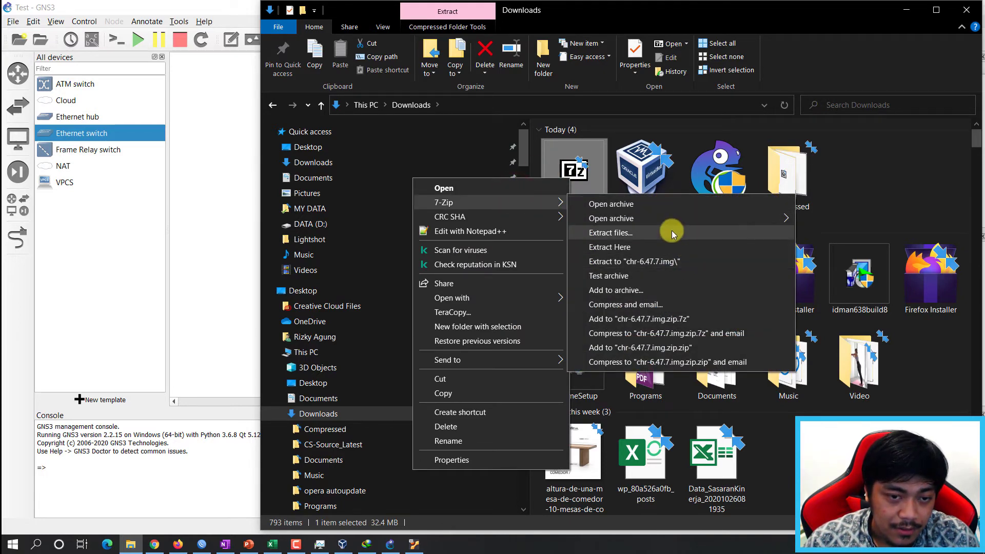
left_click(660, 247)
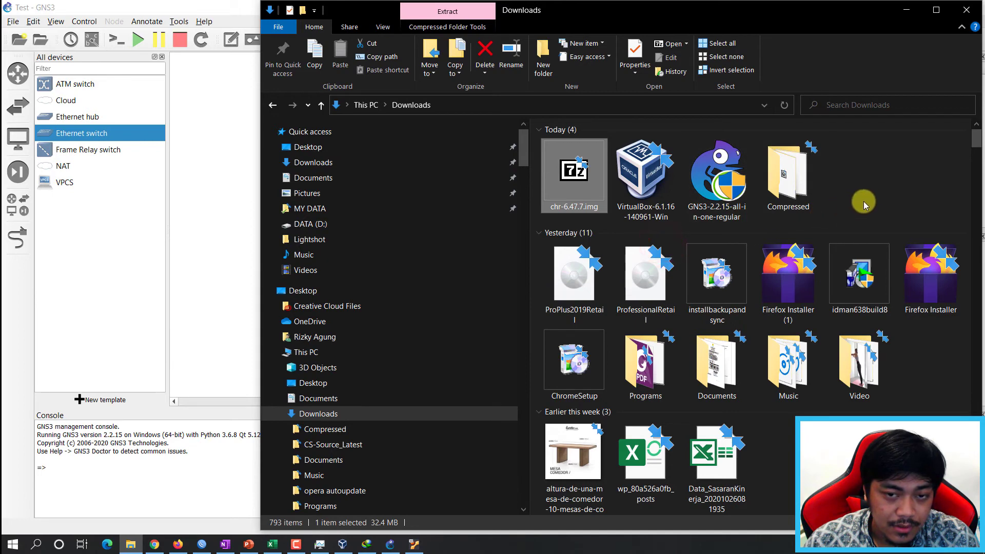
left_click(877, 186)
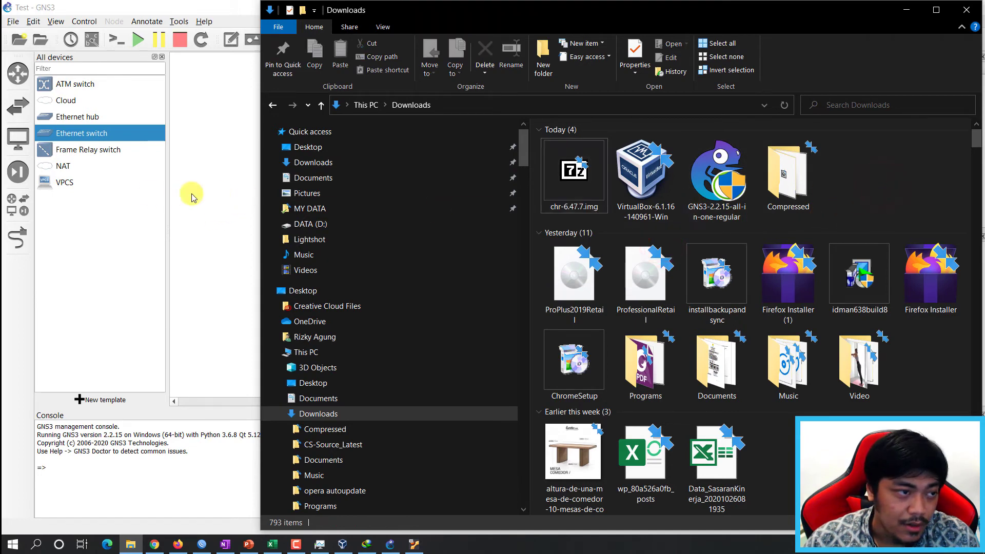
Go to Preferences > QEMU > Qemu VMs and start a new QEMU VM template.
left_click(37, 24)
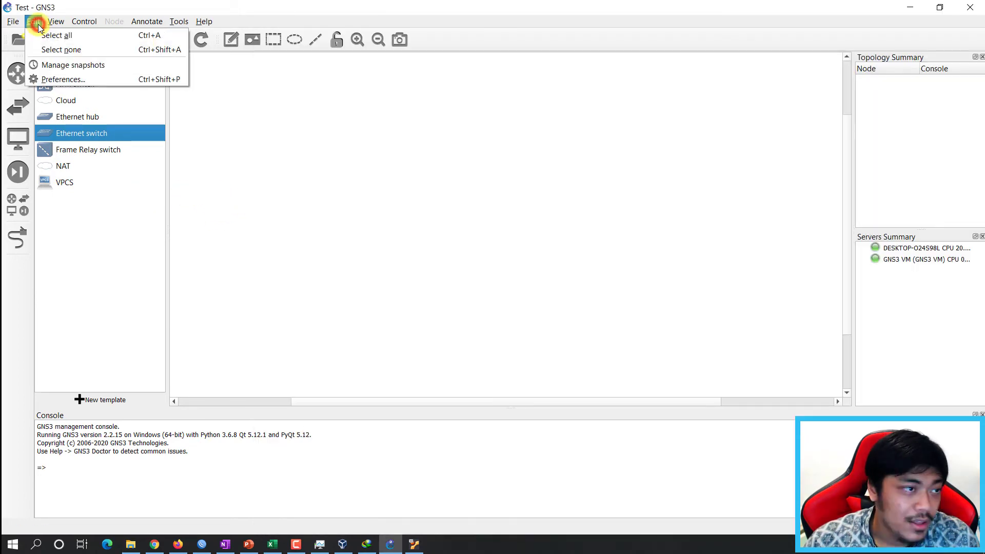
left_click(53, 78)
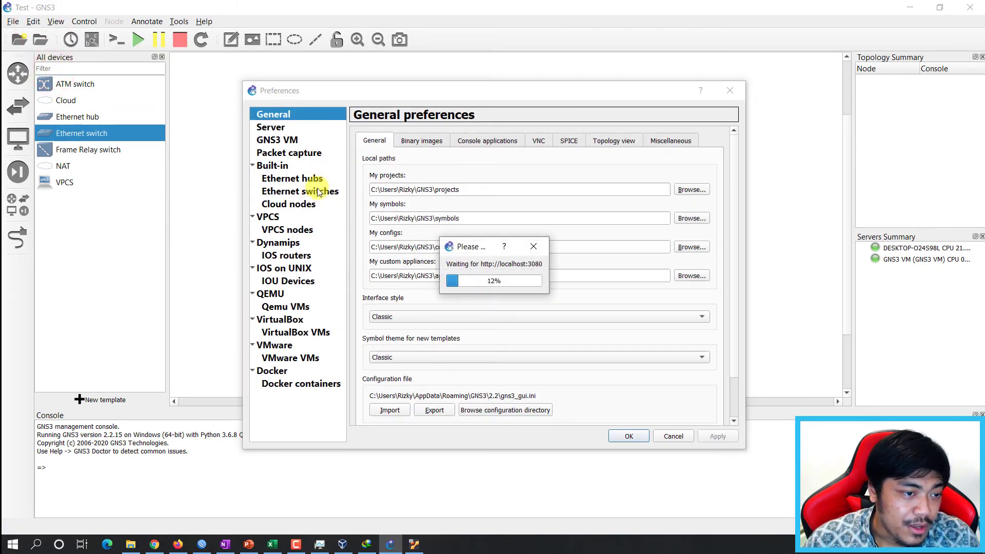
left_click(282, 294)
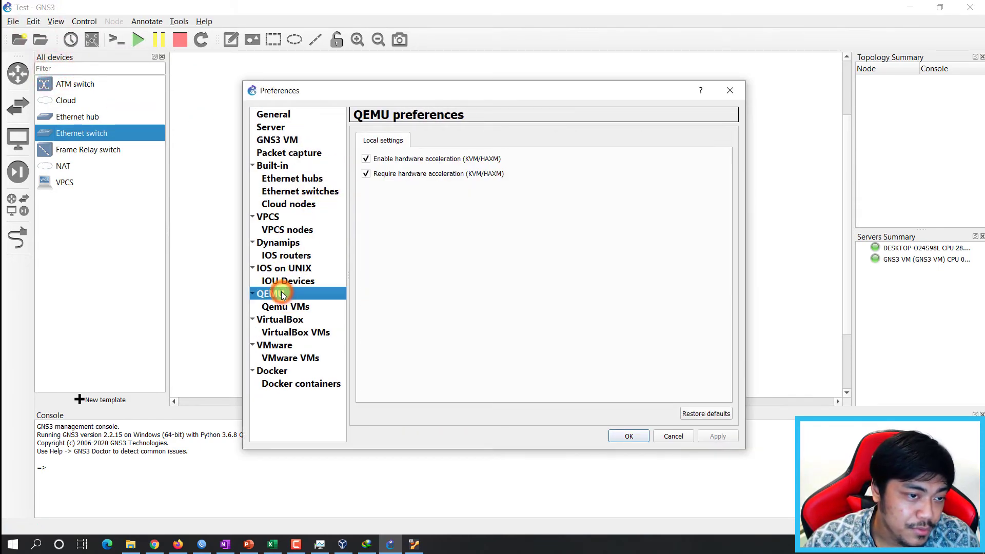
left_click(285, 306)
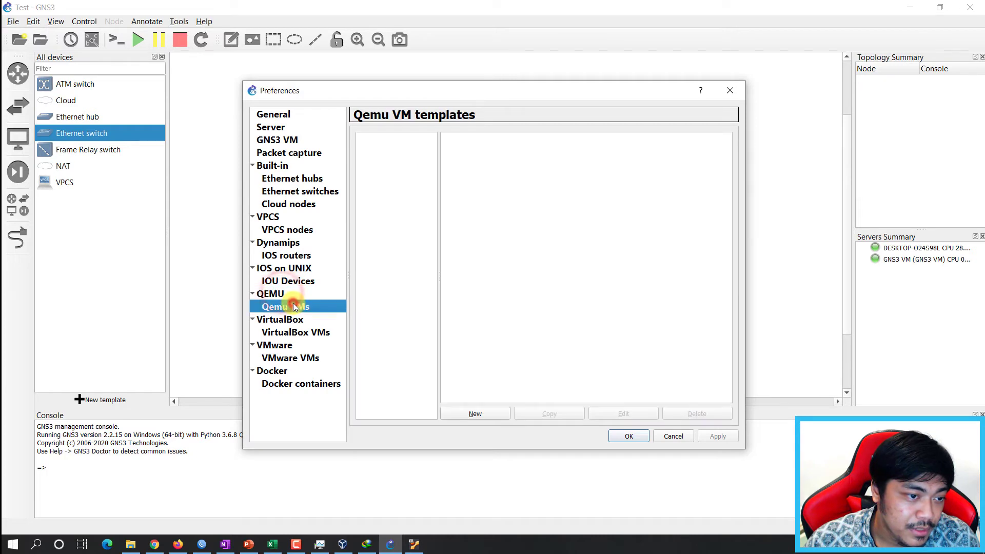
left_click(477, 414)
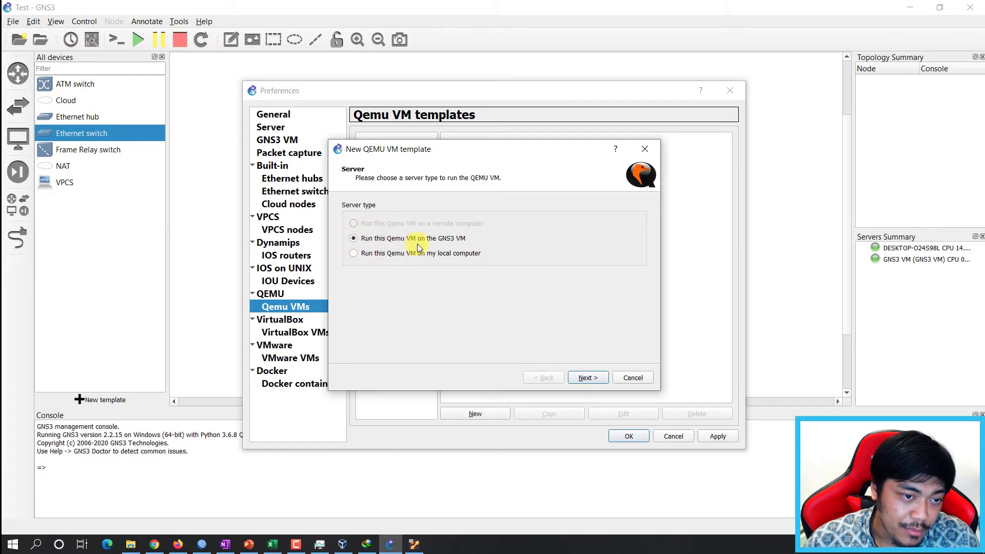
Keep the VM on the GNS3 VM and name the template 'CHR Mikrotik' with 256 MB RAM.
left_click(586, 378)
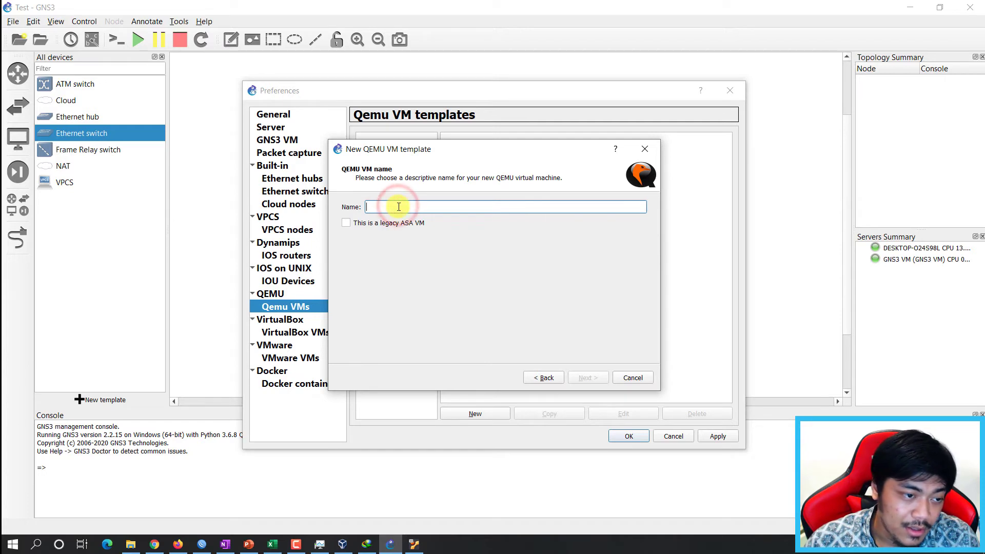
left_click(402, 206)
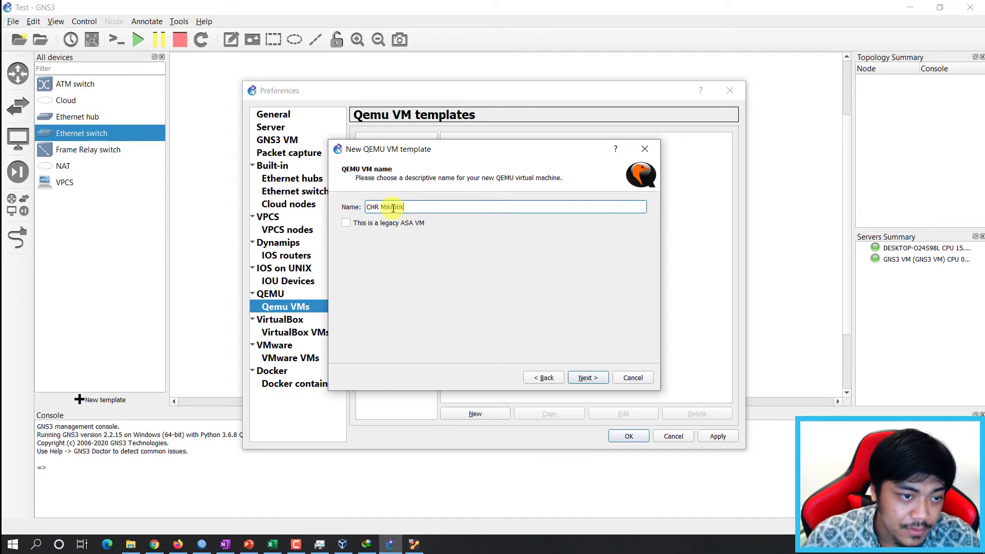
left_click(589, 379)
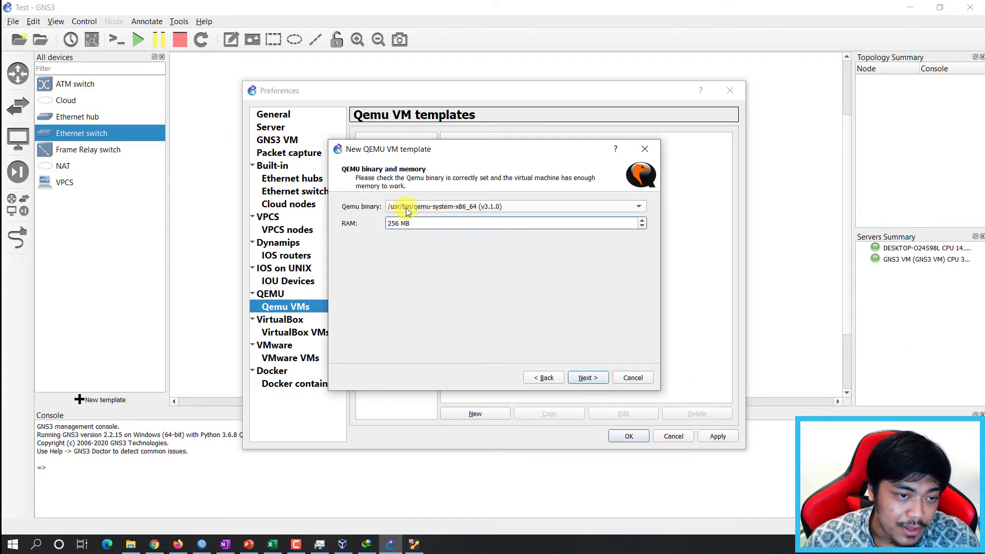
left_click(589, 378)
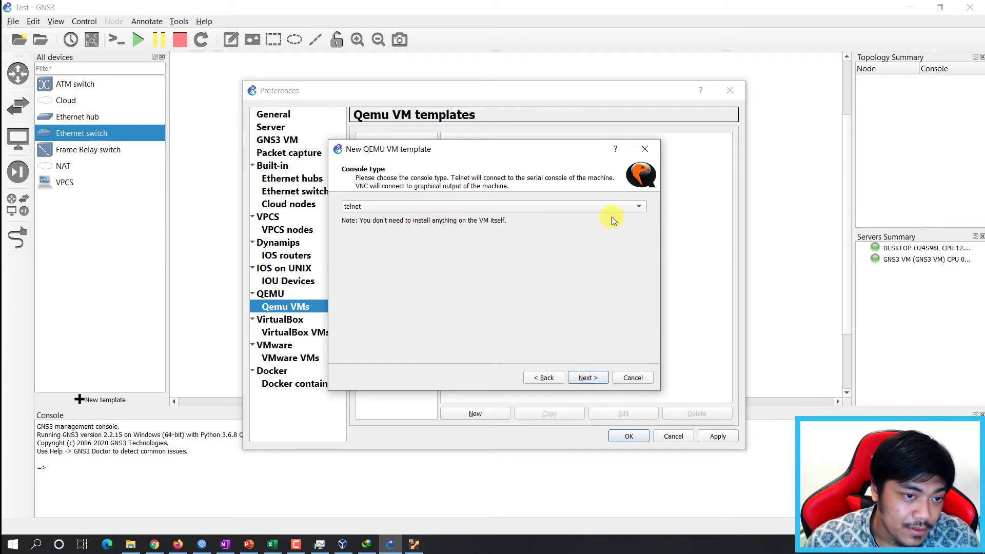
Set the console type to telnet, then browse for the base disk image.
left_click(443, 207)
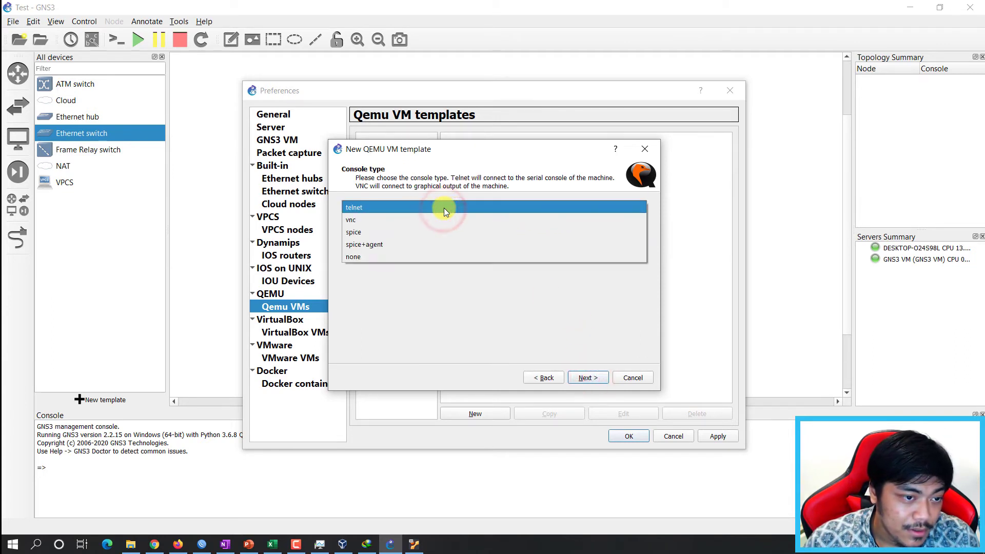
left_click(444, 207)
left_click(410, 207)
left_click(401, 207)
left_click(374, 207)
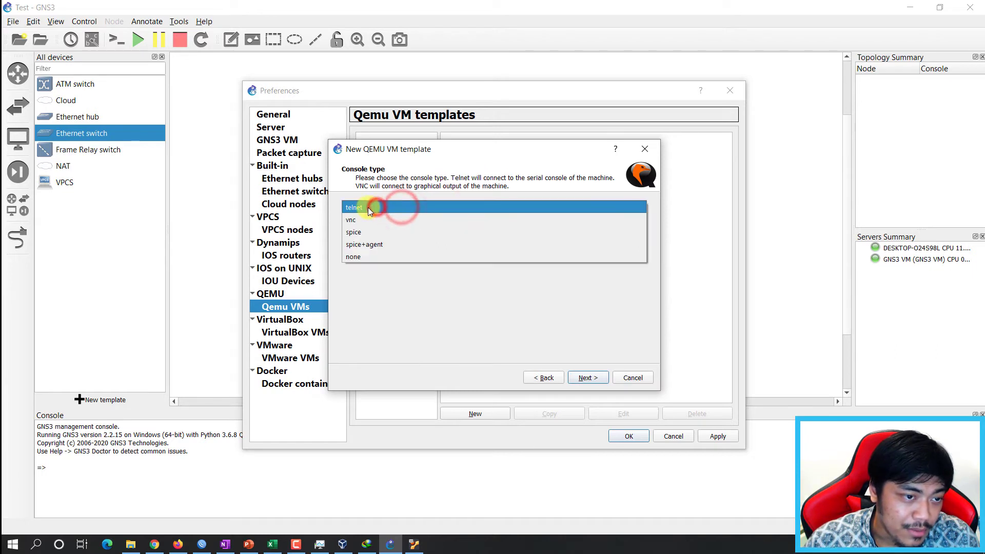
left_click(363, 209)
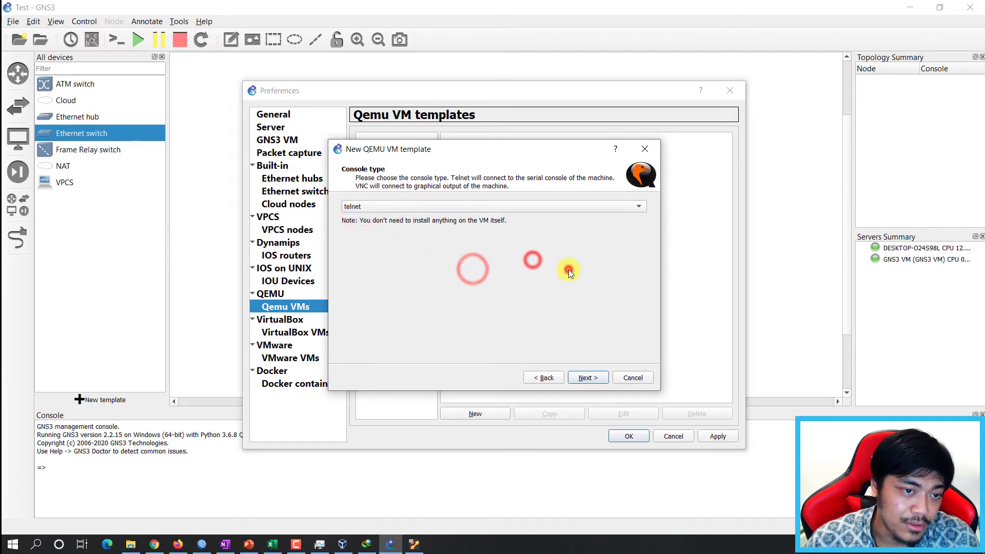
left_click(587, 377)
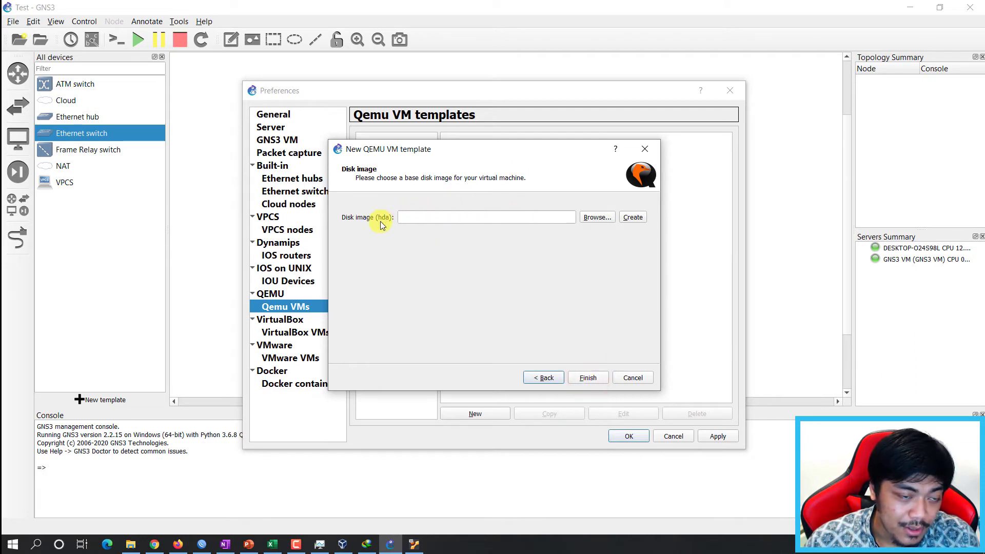
left_click(600, 219)
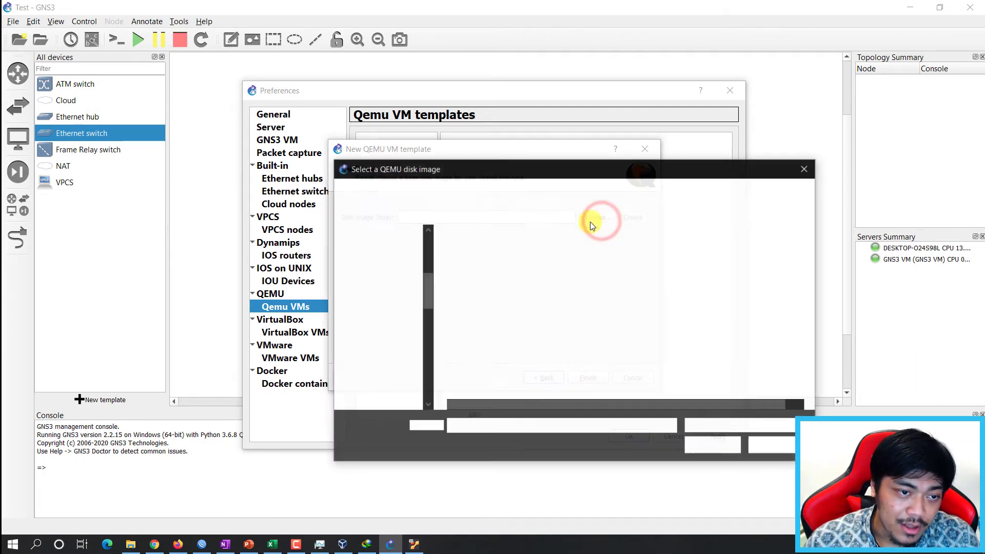
Use chr-6.47.7 from Downloads as the disk image, finish the template, and select CHR Mikrotik.
left_click(390, 355)
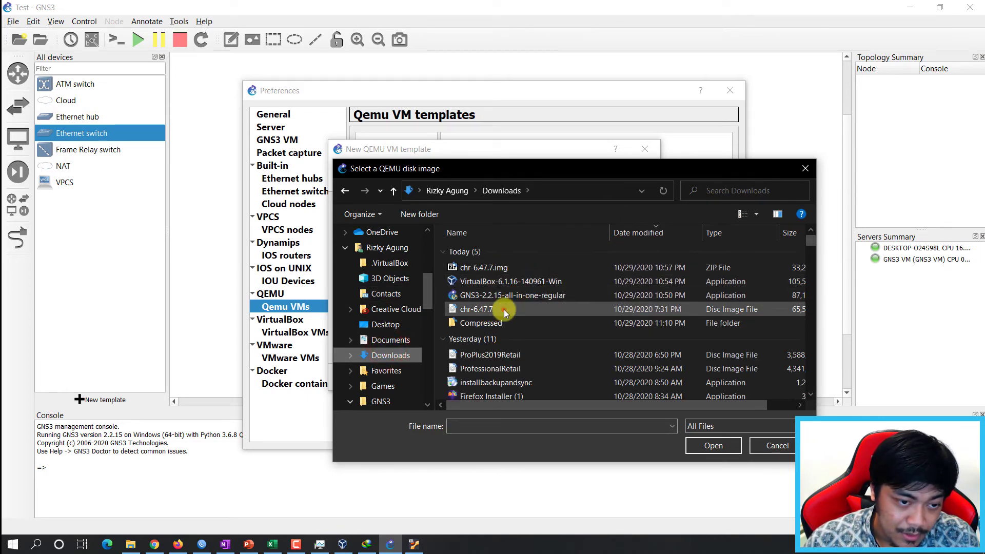
left_click(497, 309)
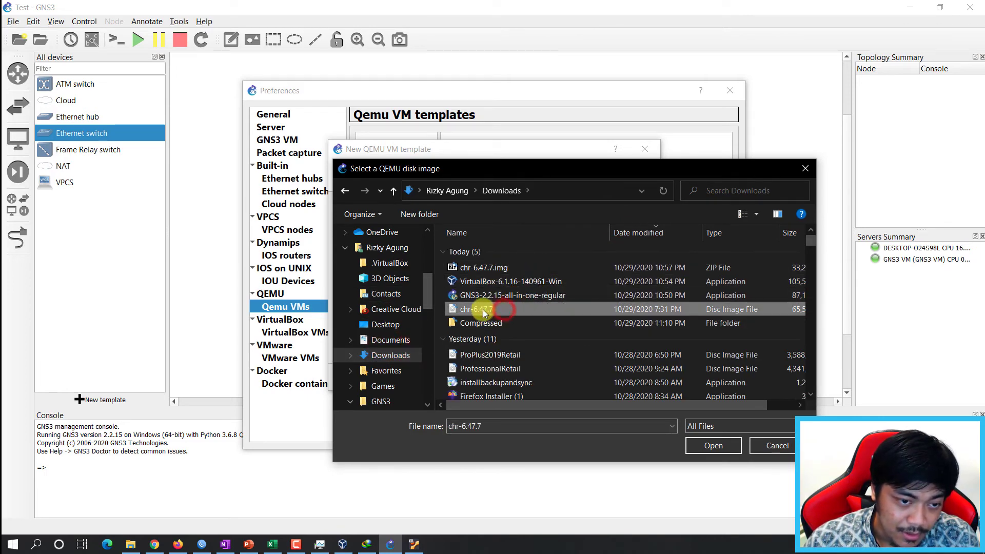
left_click(712, 448)
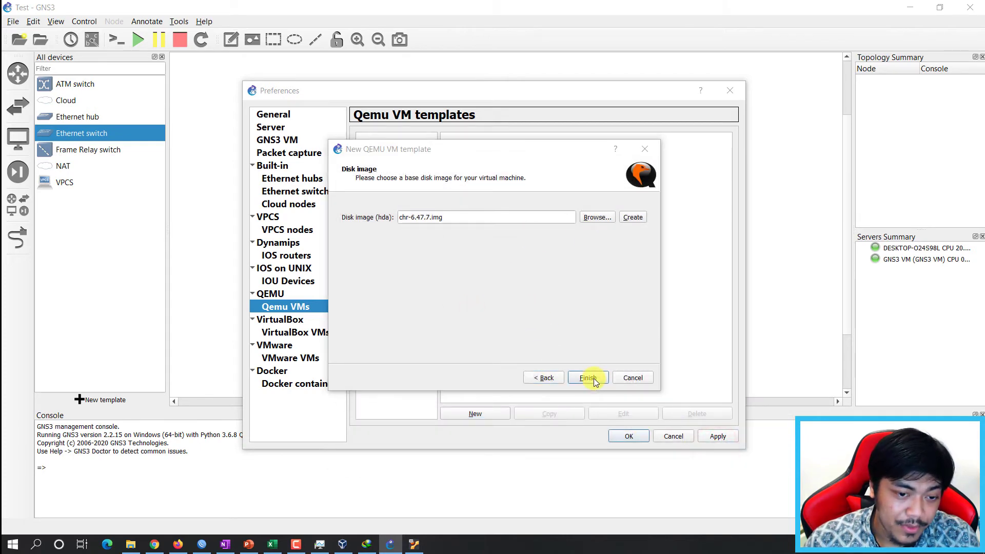
left_click(593, 380)
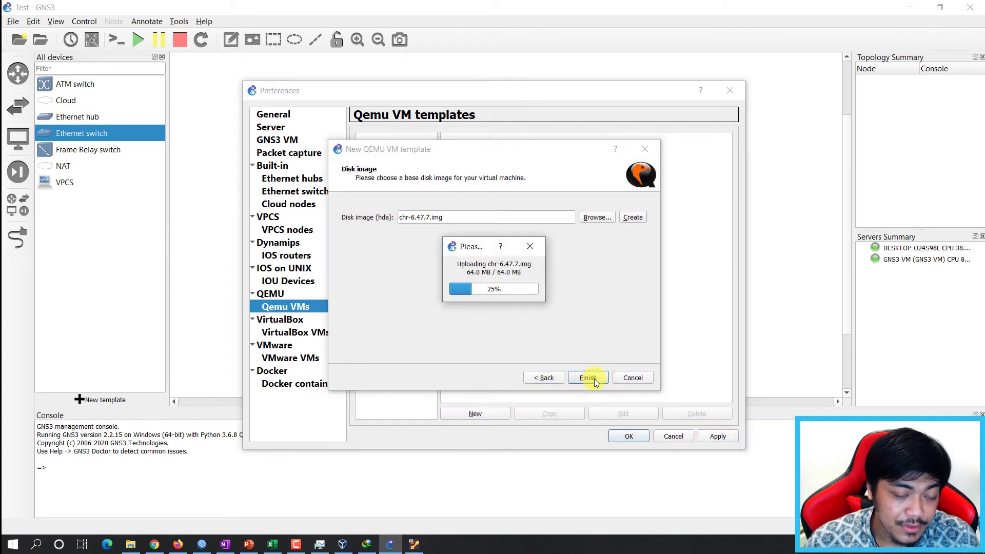
left_click(594, 379)
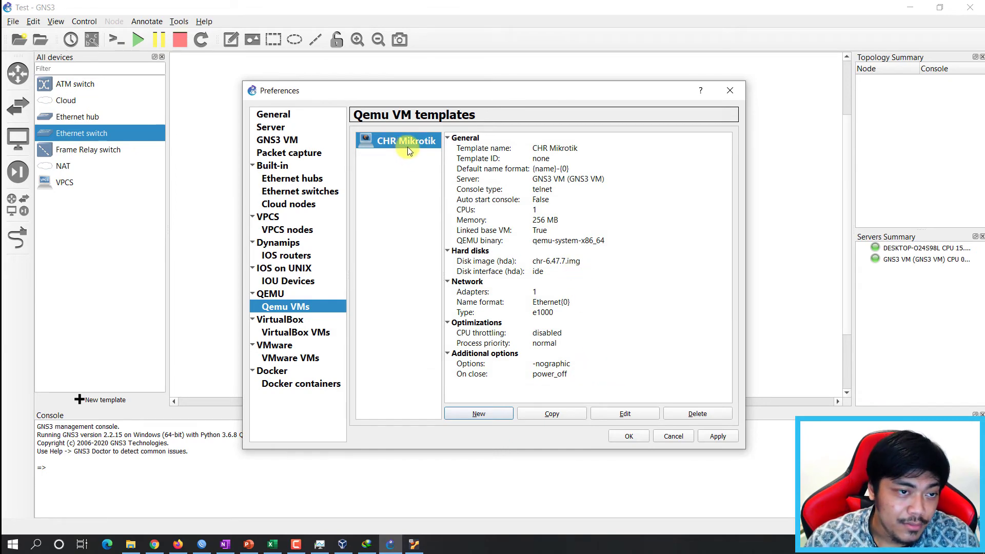
left_click(379, 174)
left_click(373, 142)
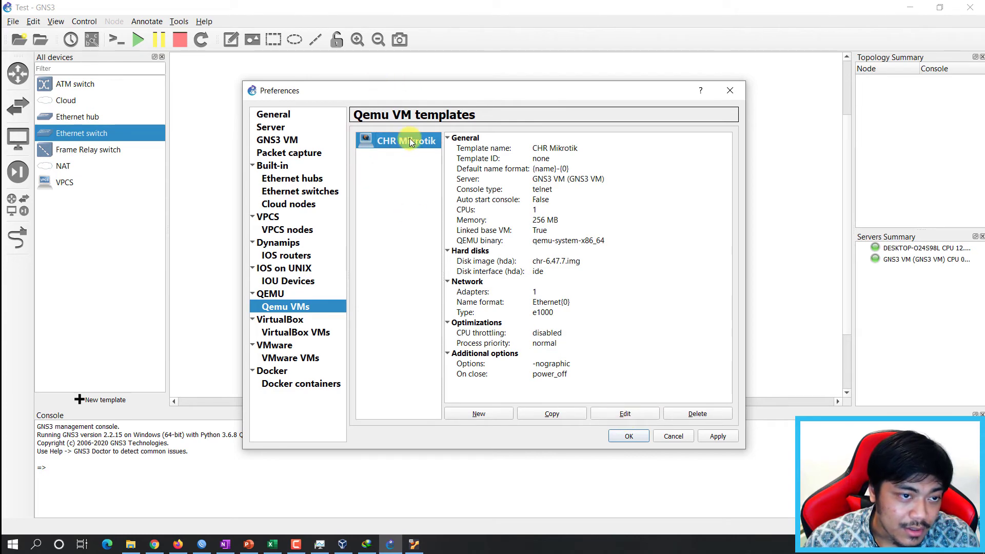
Edit the CHR Mikrotik template and change its symbol to router_firewall, filtering symbols by 'route'.
left_click(623, 413)
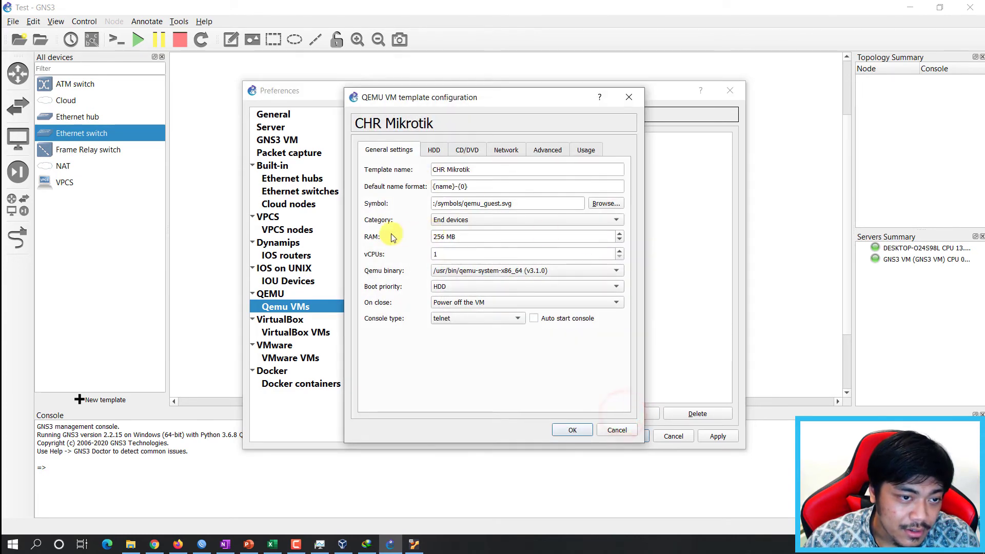
left_click(622, 203)
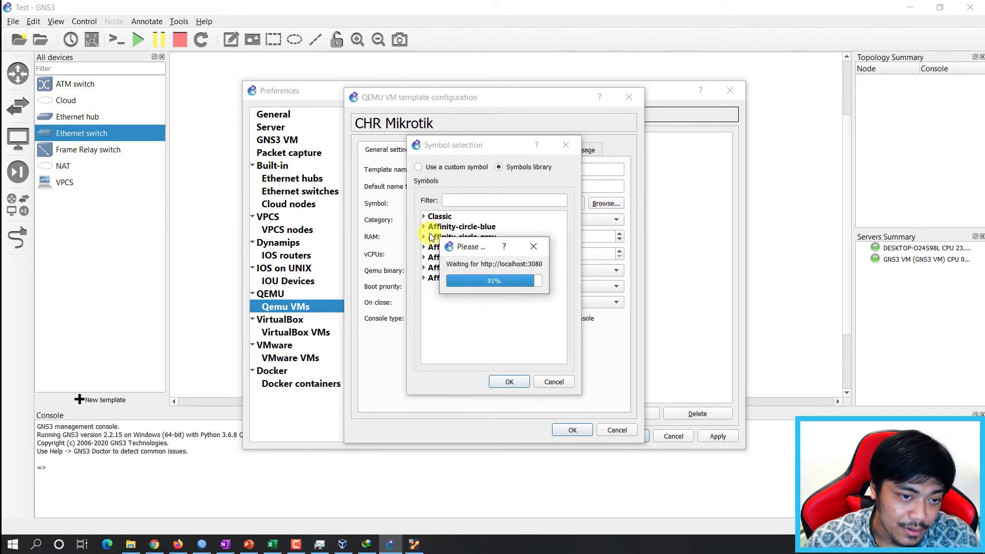
left_click(424, 216)
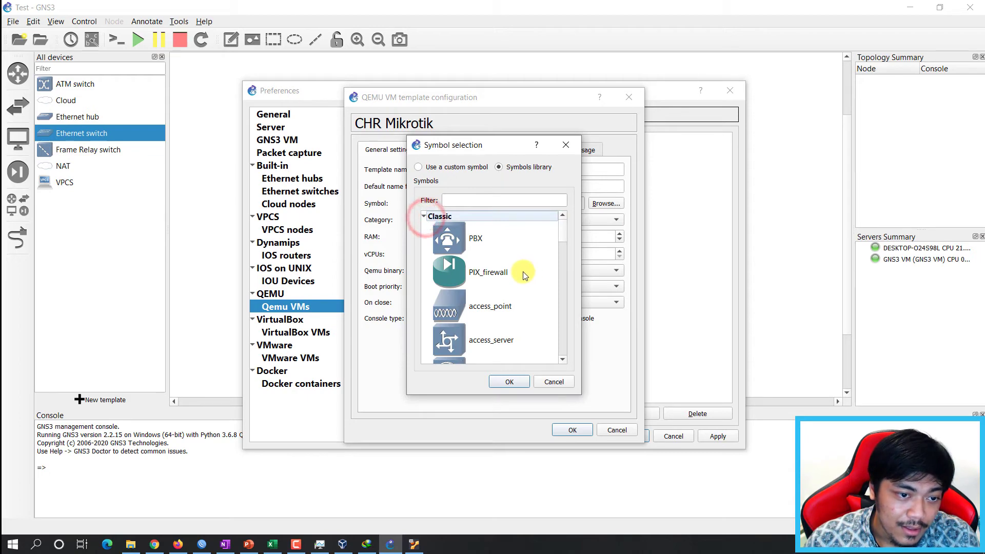
scroll(528, 277, "down", 5)
scroll(520, 277, "down", 5)
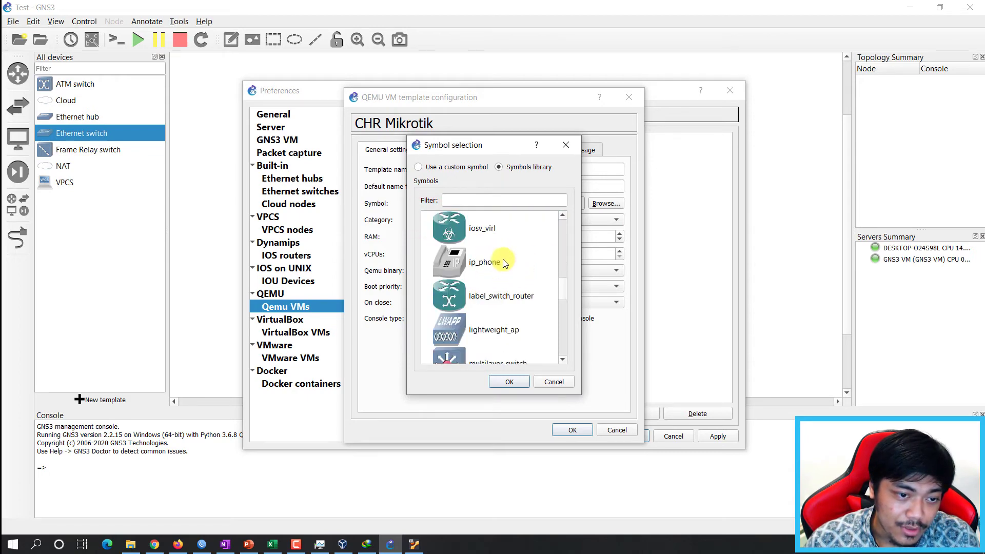
left_click(489, 200)
type("router")
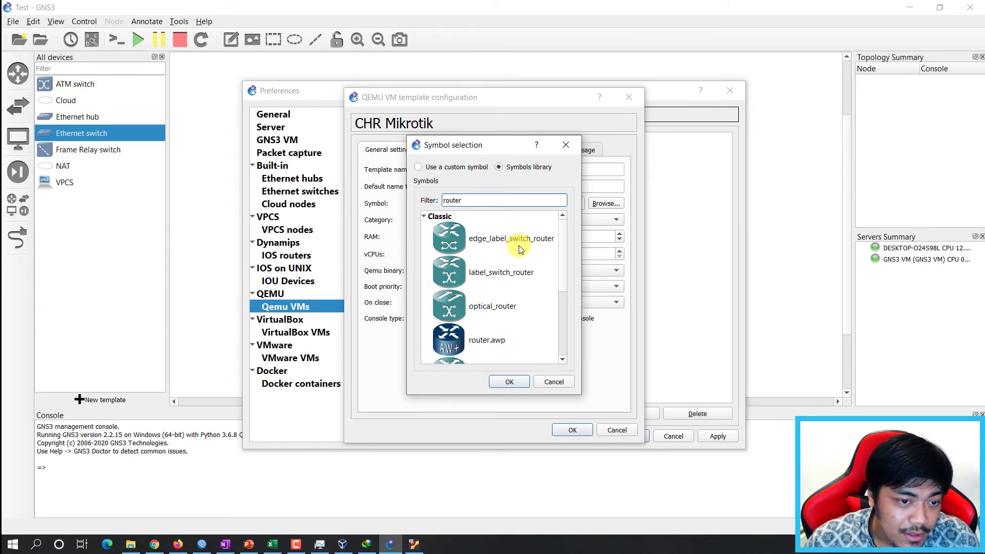
scroll(521, 251, "down", 3)
scroll(523, 266, "up", 2)
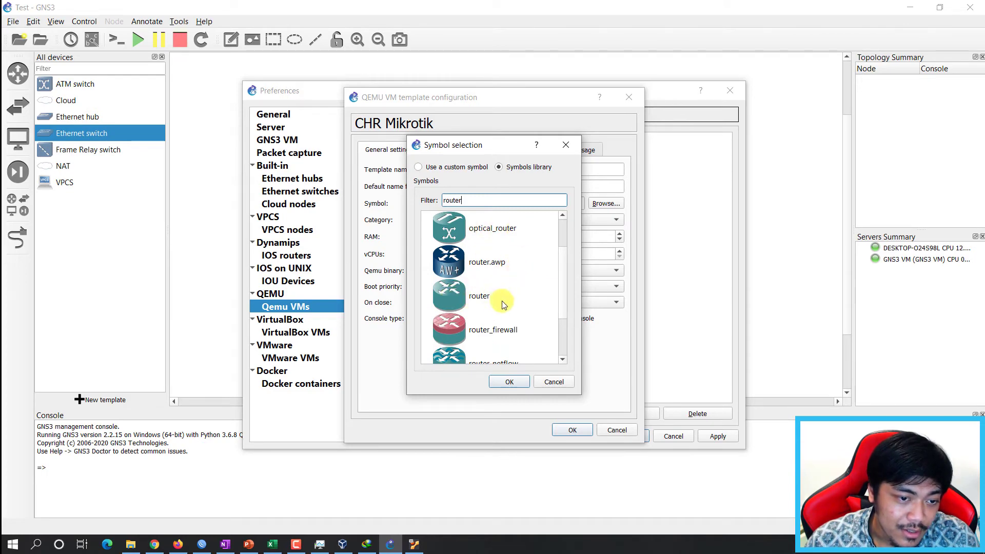
left_click(492, 327)
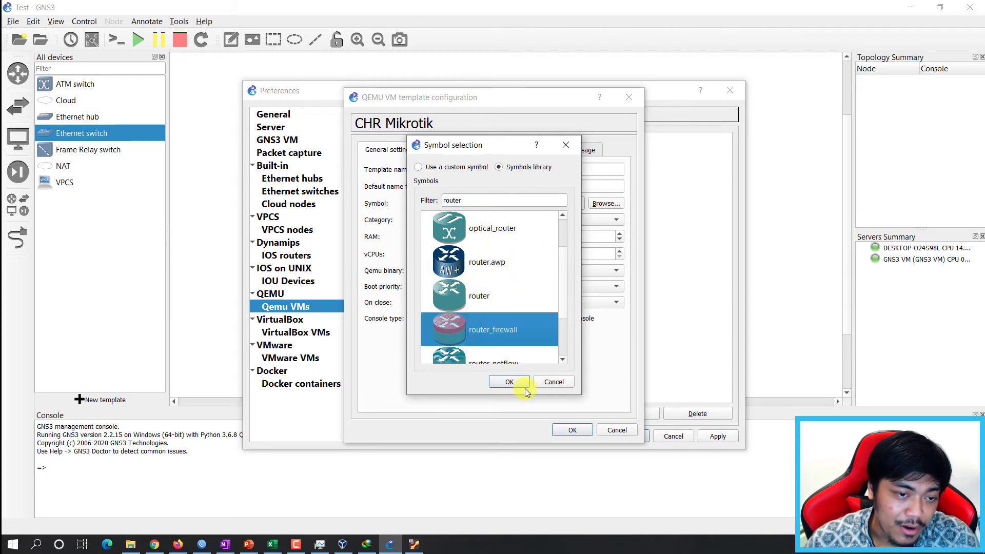
left_click(509, 382)
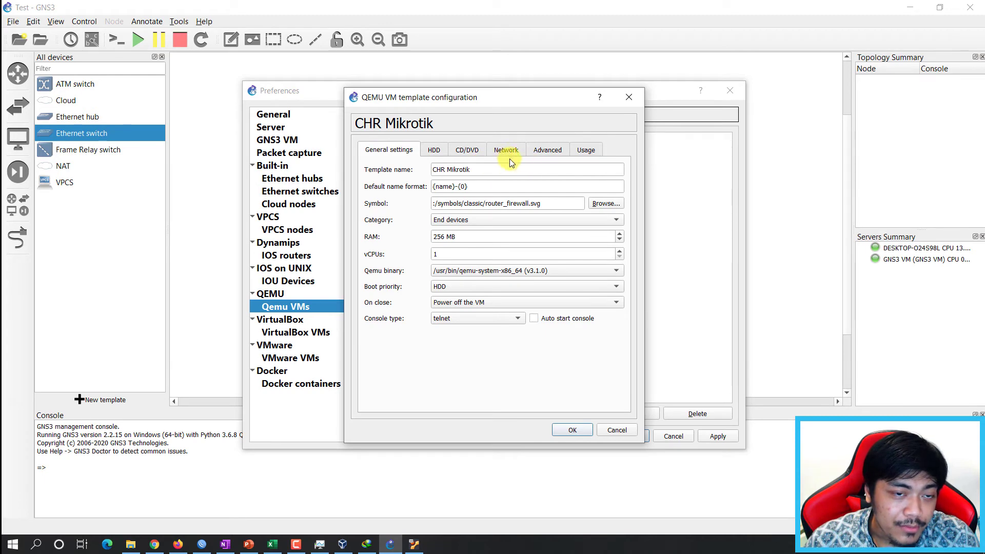
Raise the template's network adapter count in its Network settings.
left_click(499, 150)
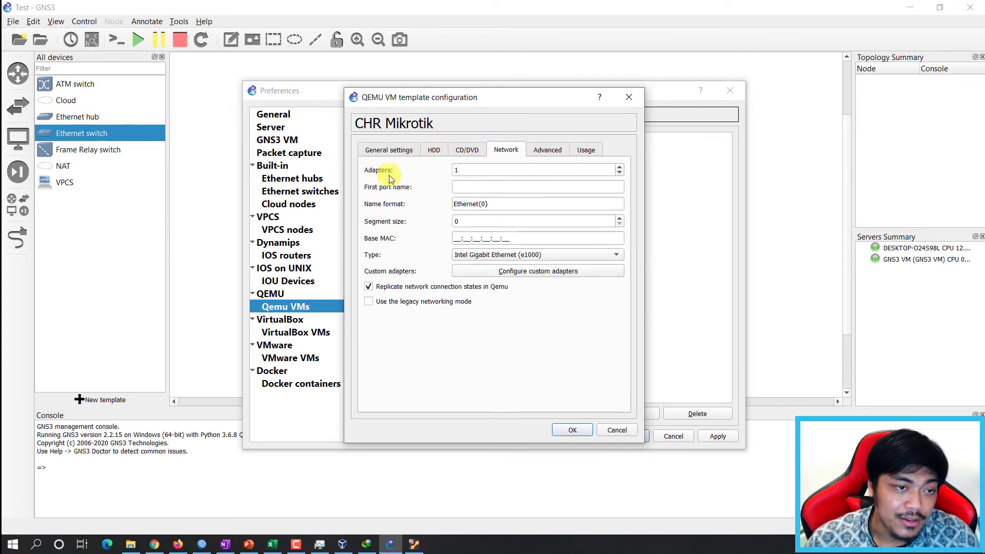
double_click(478, 171)
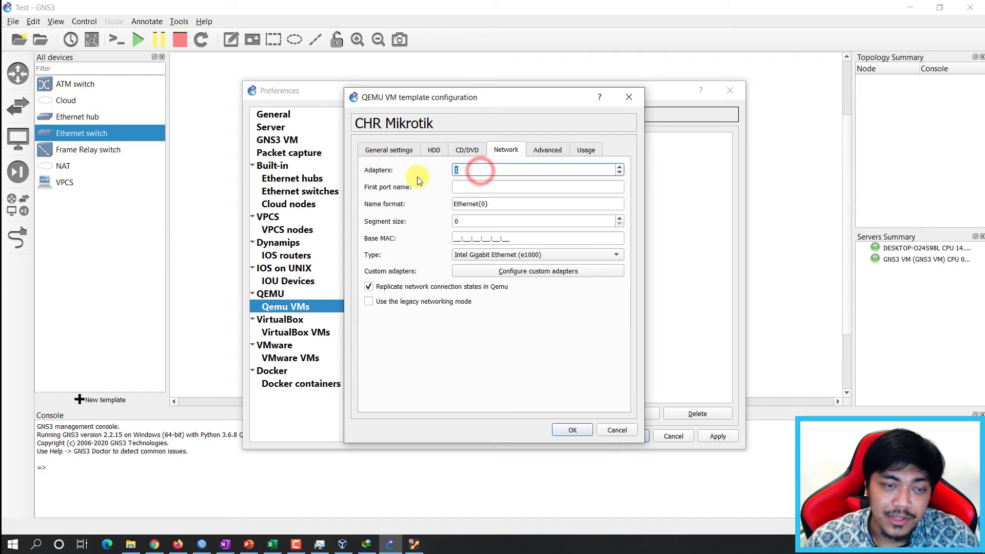
left_click(619, 167)
left_click(619, 167)
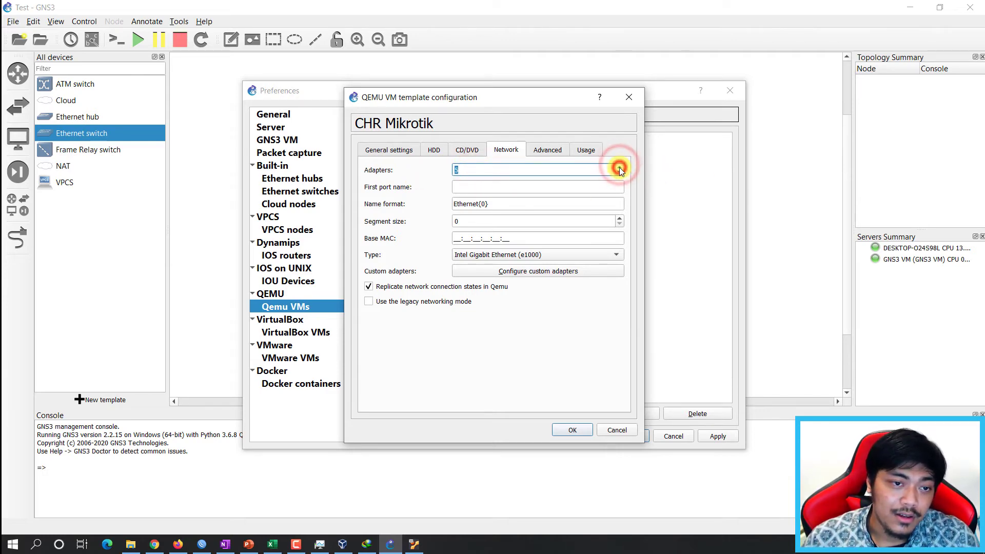
left_click(619, 167)
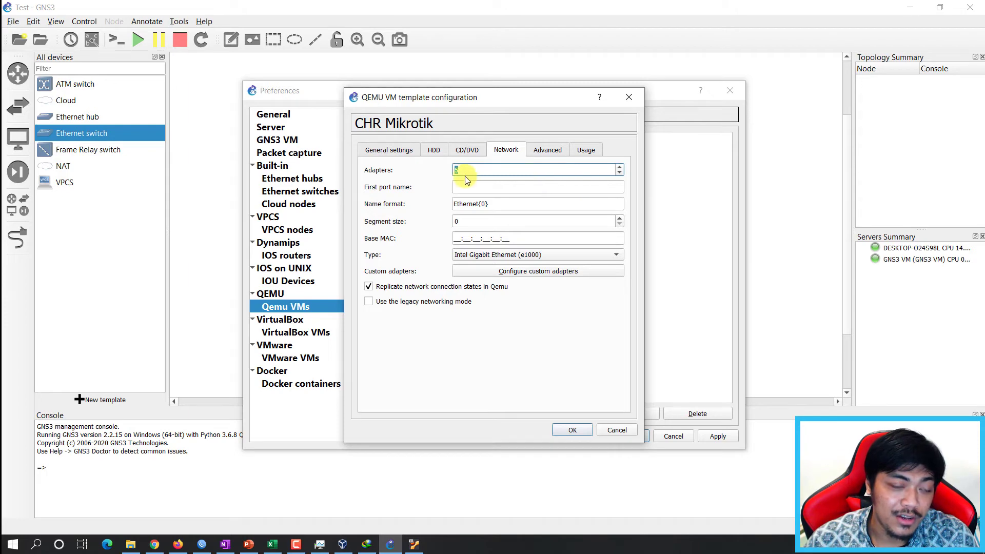
Review the HDD, CD/DVD and General settings, then save the template.
left_click(434, 149)
left_click(467, 150)
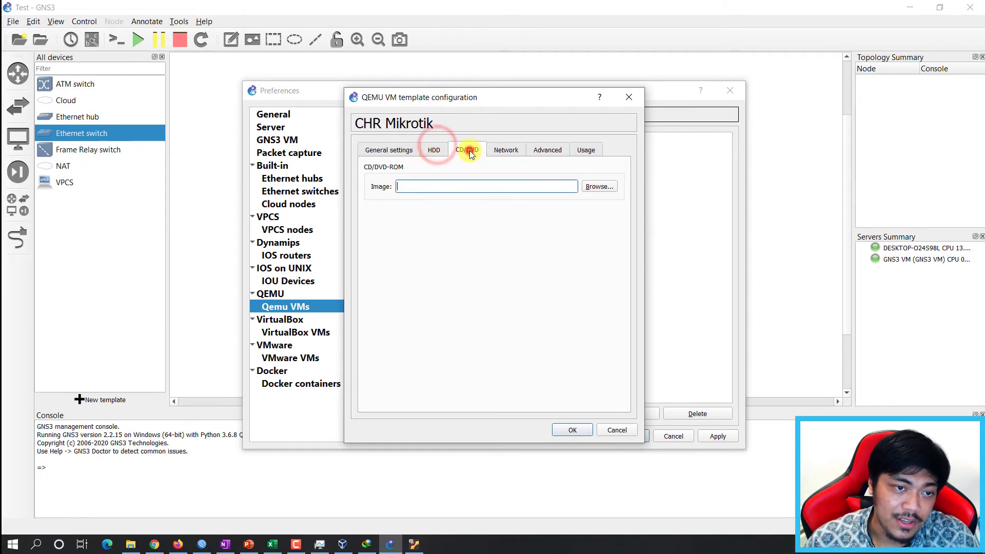
left_click(396, 150)
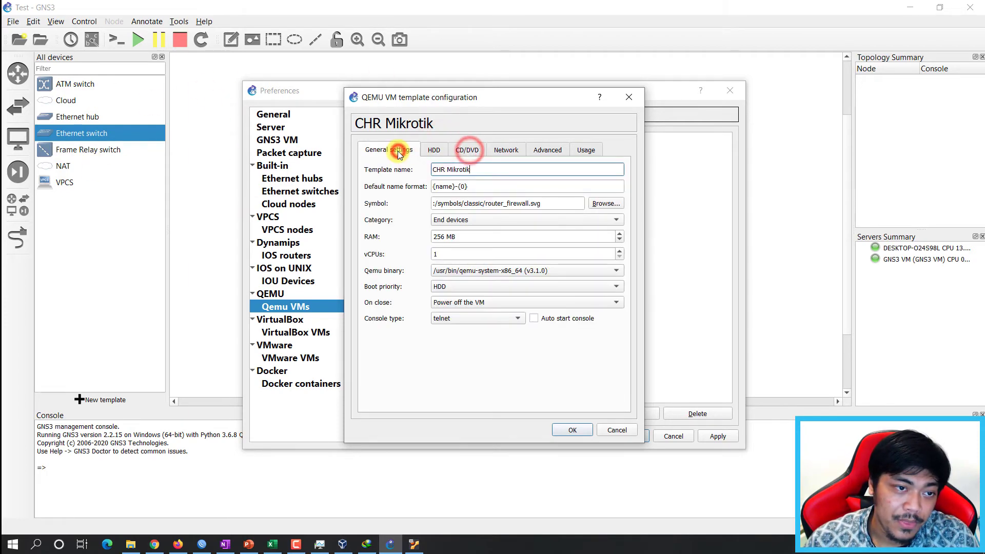
left_click(573, 428)
Close Preferences and place CHRMikrotik-1 and CHRMikrotik-2 side by side on the canvas.
left_click(629, 436)
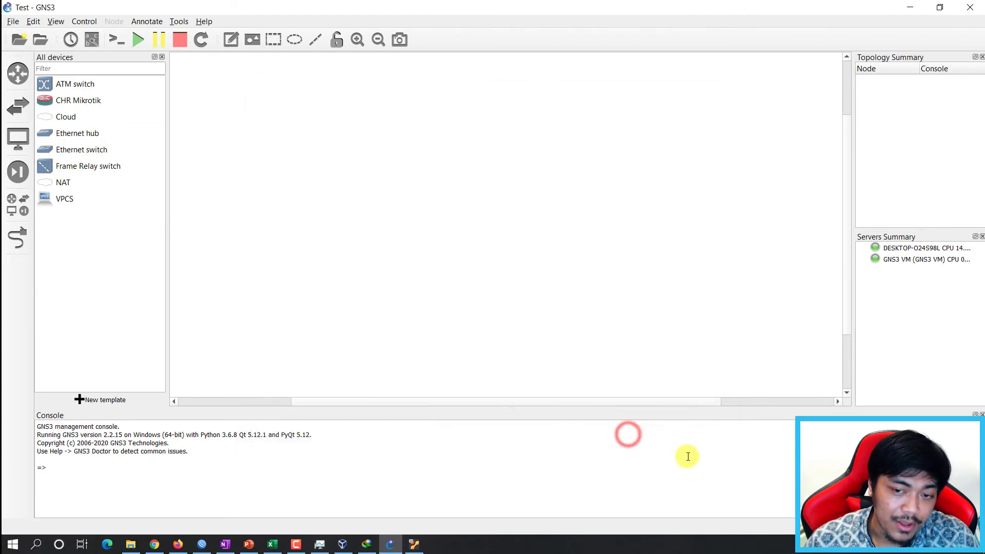
left_click(297, 171)
left_click(79, 103)
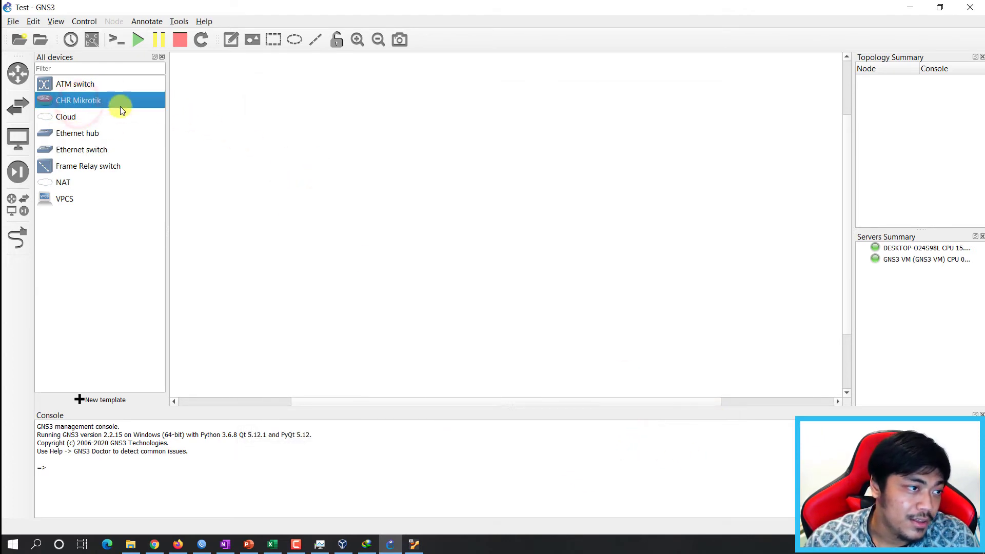
left_click(81, 259)
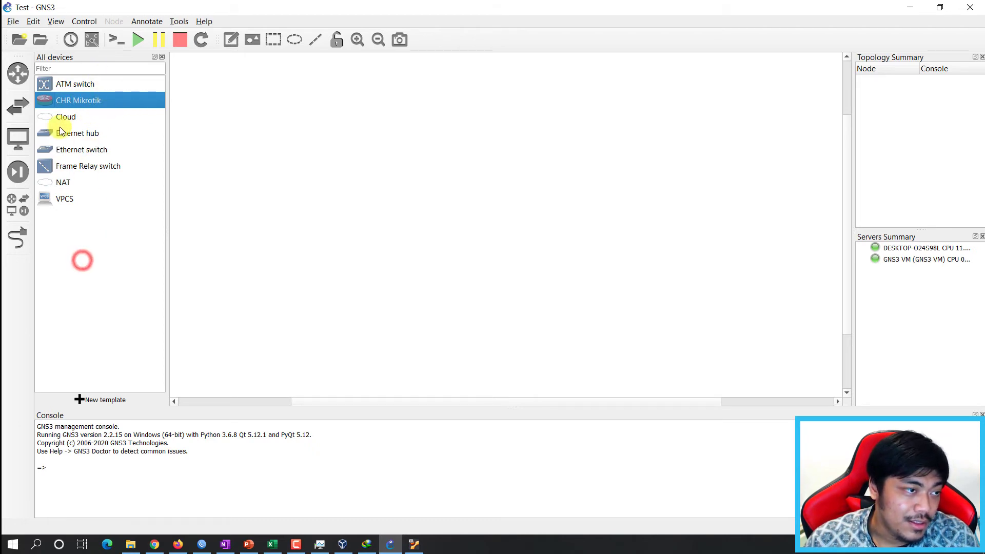
left_click_drag(64, 102, 408, 180)
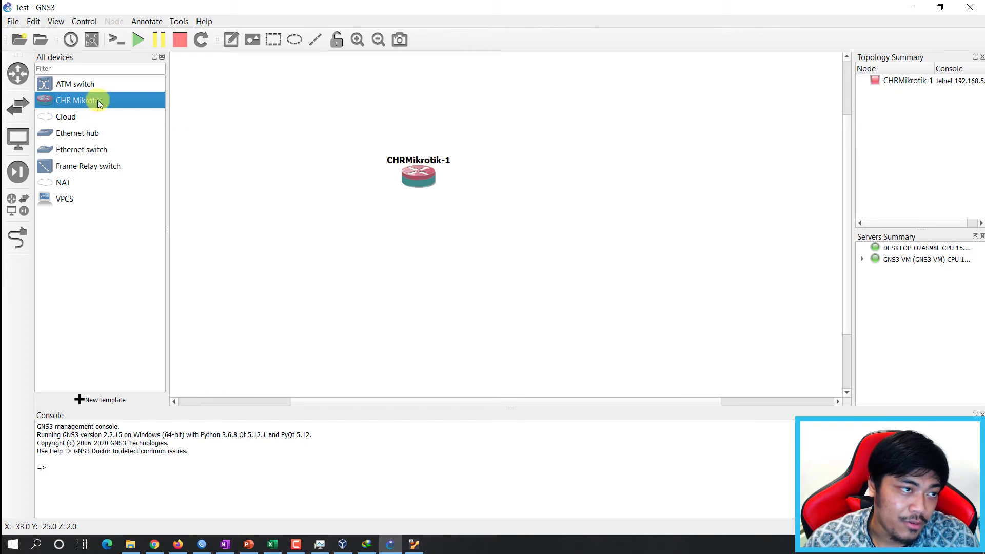
left_click_drag(98, 102, 528, 178)
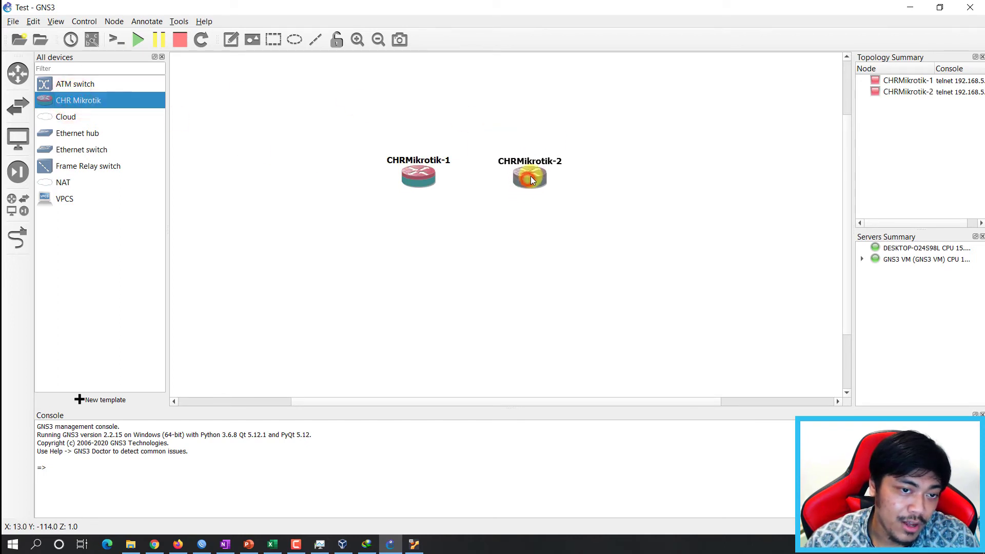
left_click(374, 216)
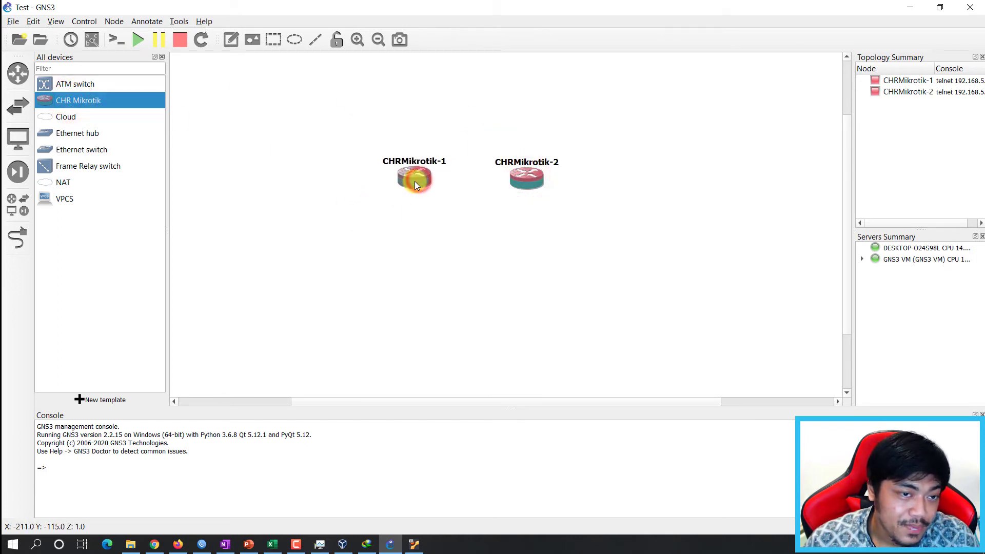
left_click(324, 178)
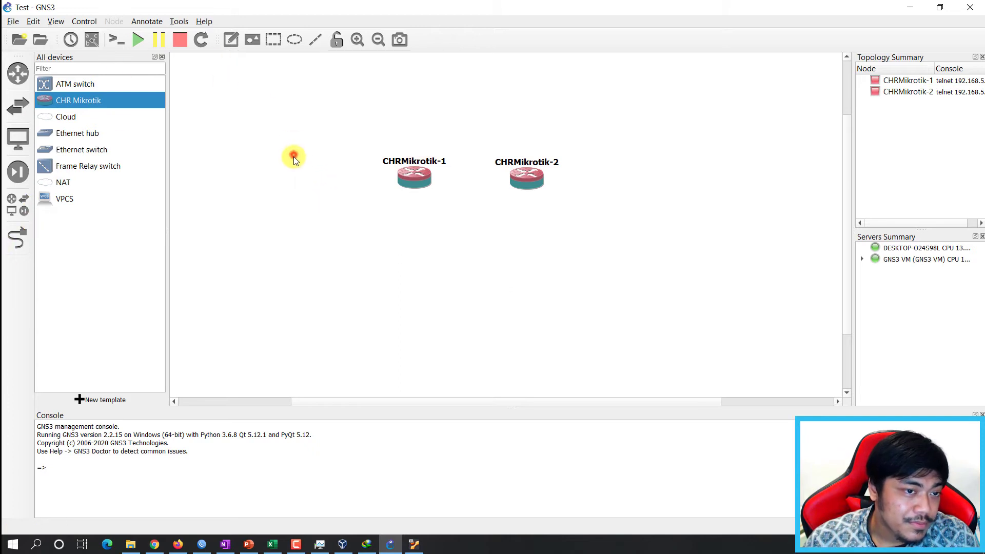
Link Ethernet0 of CHRMikrotik-1 to Ethernet0 of CHRMikrotik-2, then exit link mode.
left_click(18, 238)
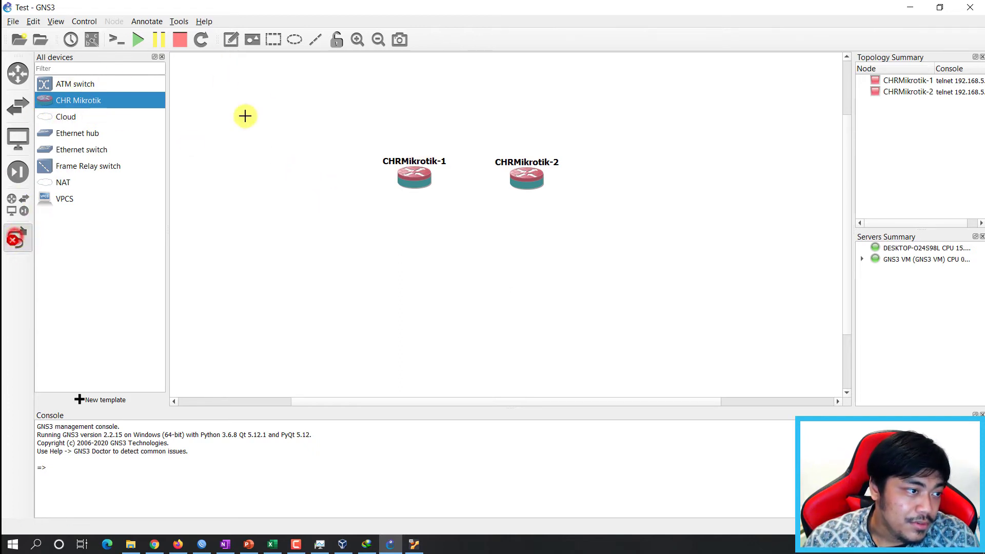
left_click(11, 238)
left_click(24, 243)
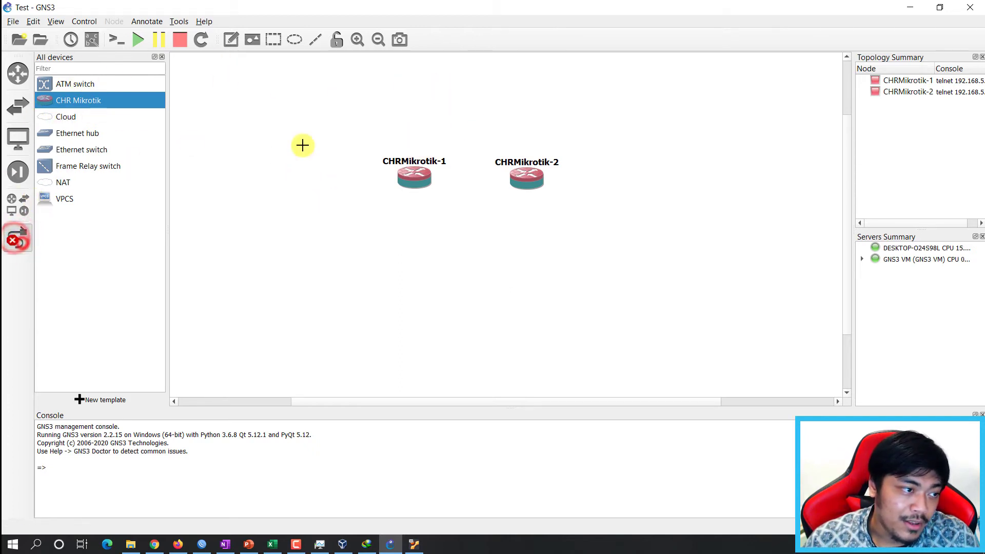
left_click(420, 180)
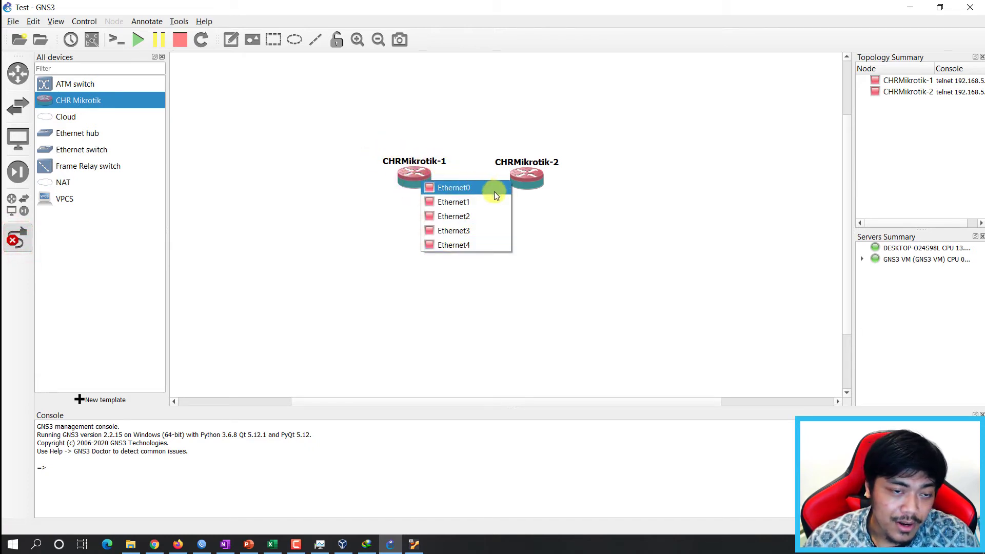
left_click(480, 185)
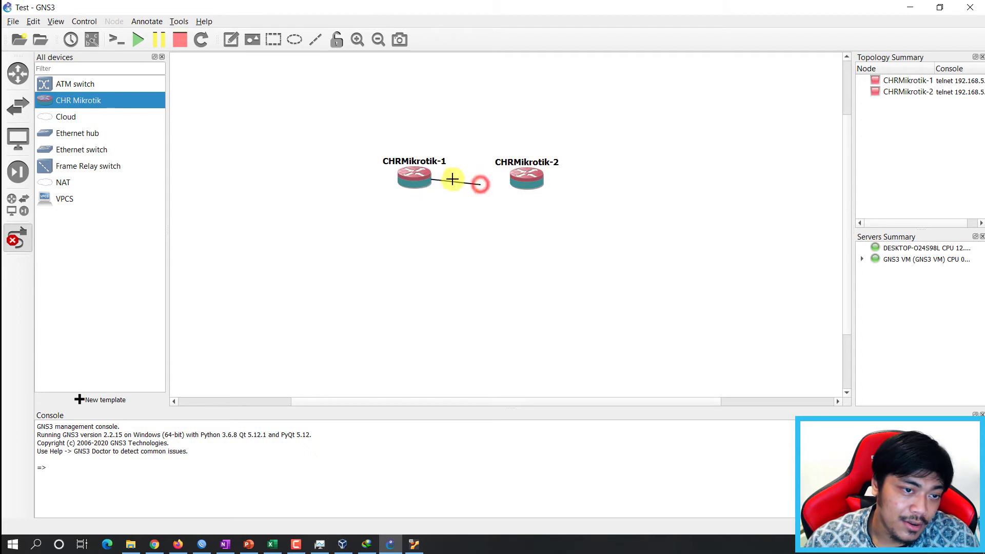
left_click(522, 181)
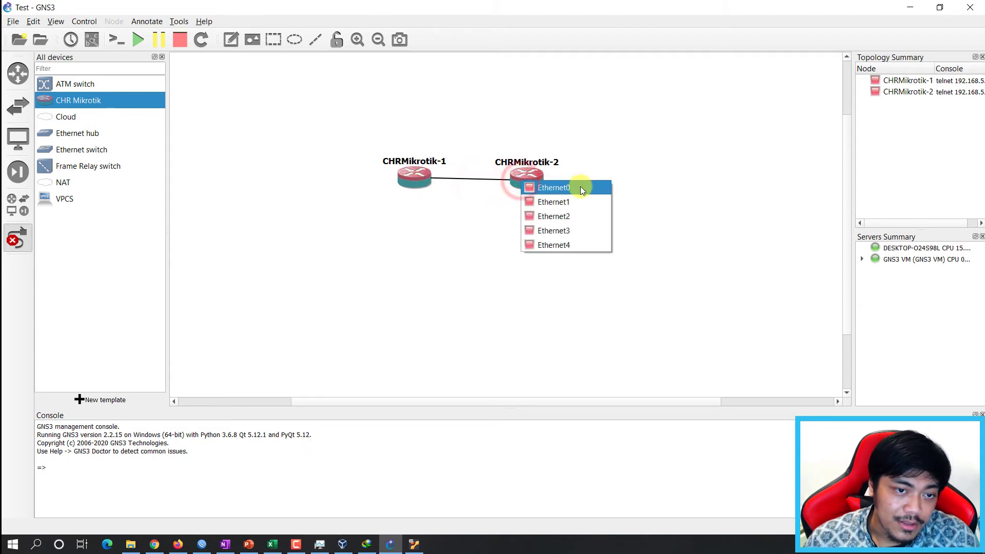
left_click(580, 186)
left_click(426, 183)
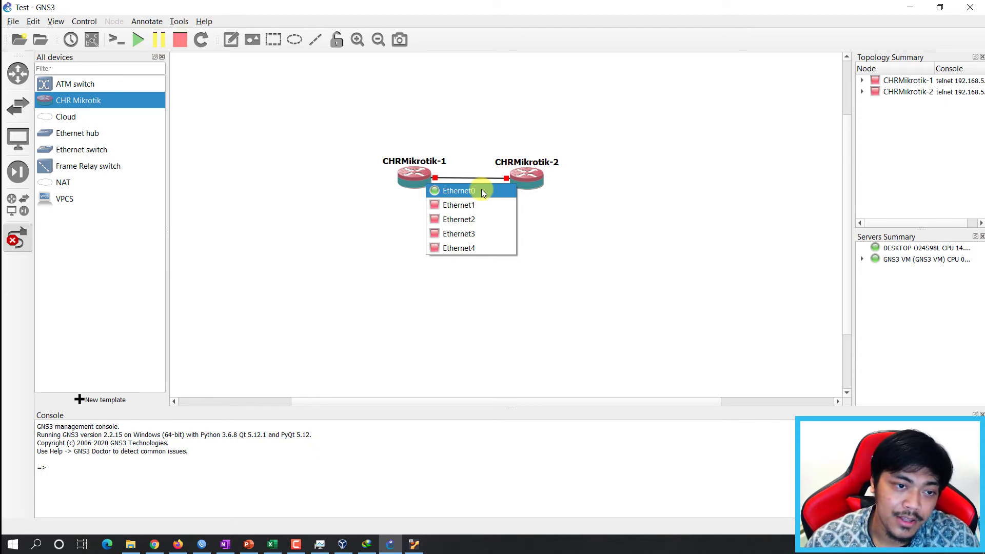
left_click(421, 236)
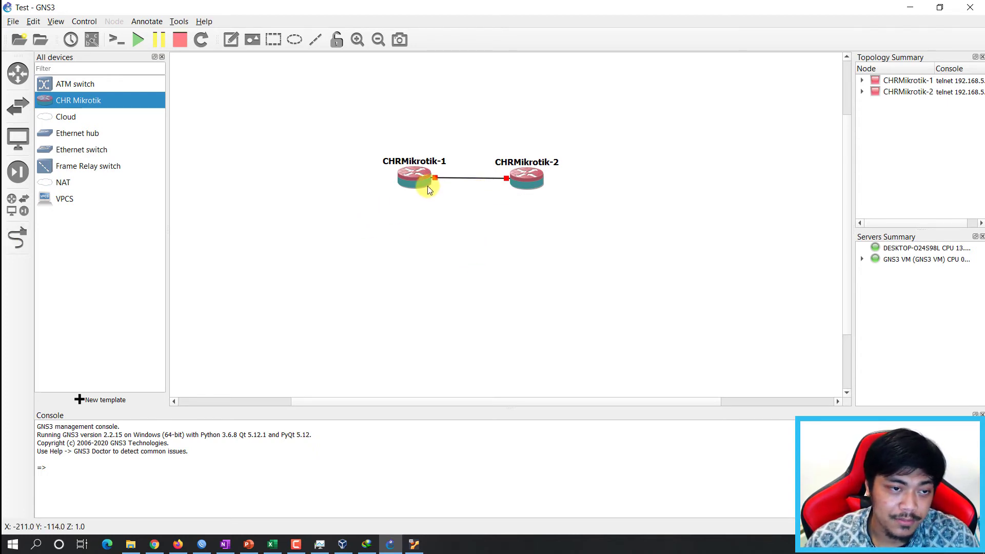
left_click(354, 128)
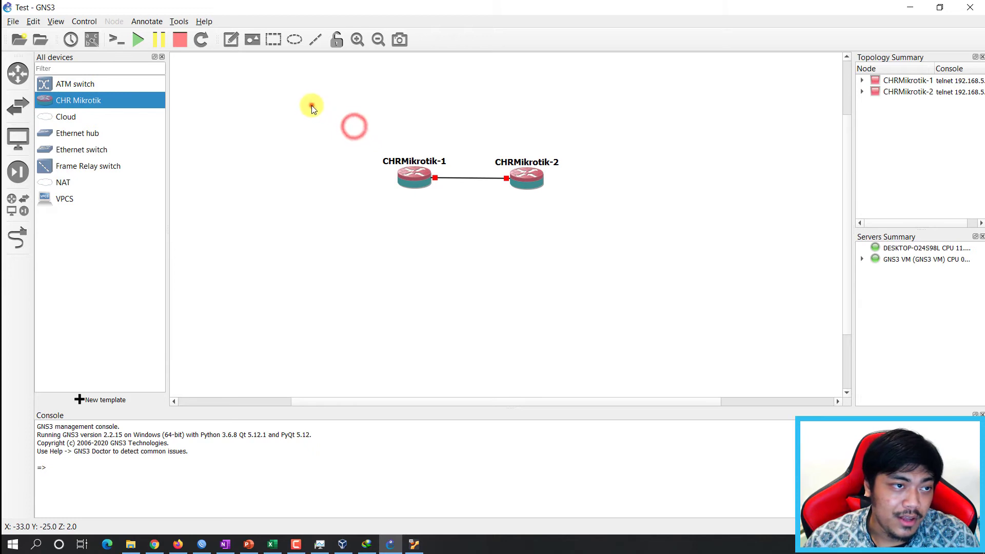
left_click(312, 104)
Start all devices and open a Solar-PuTTY console on CHRMikrotik-1.
left_click(358, 128)
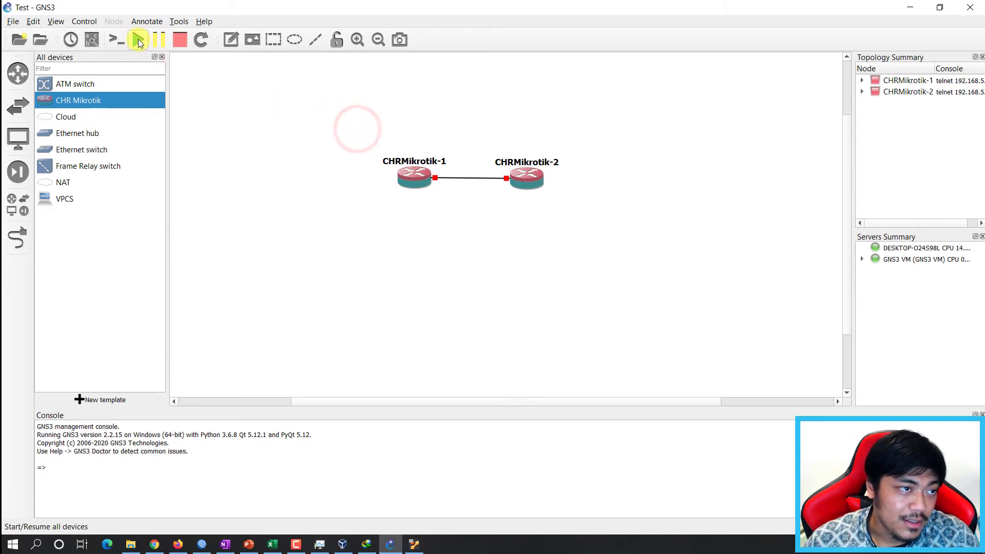
left_click(137, 39)
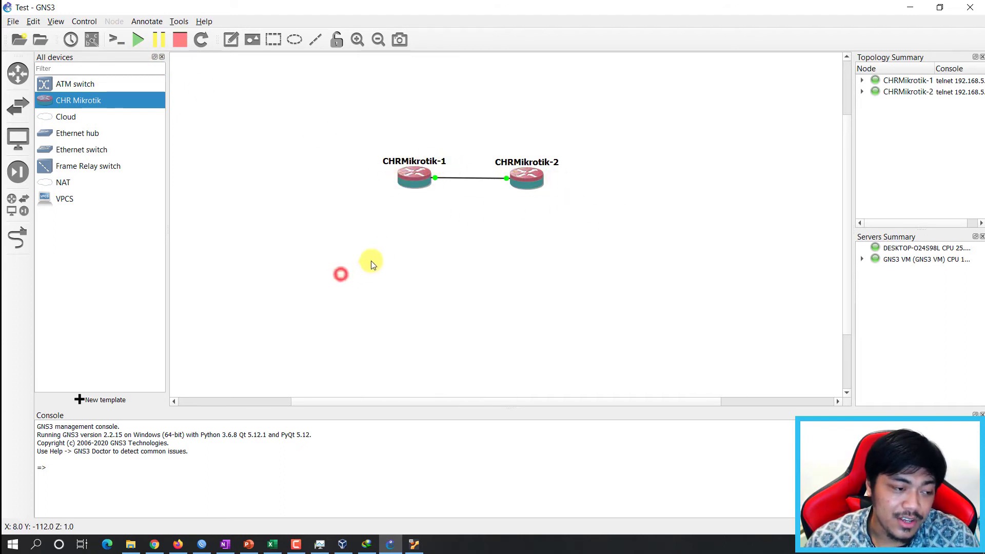
left_click(503, 262)
left_click(455, 143)
left_click(468, 235)
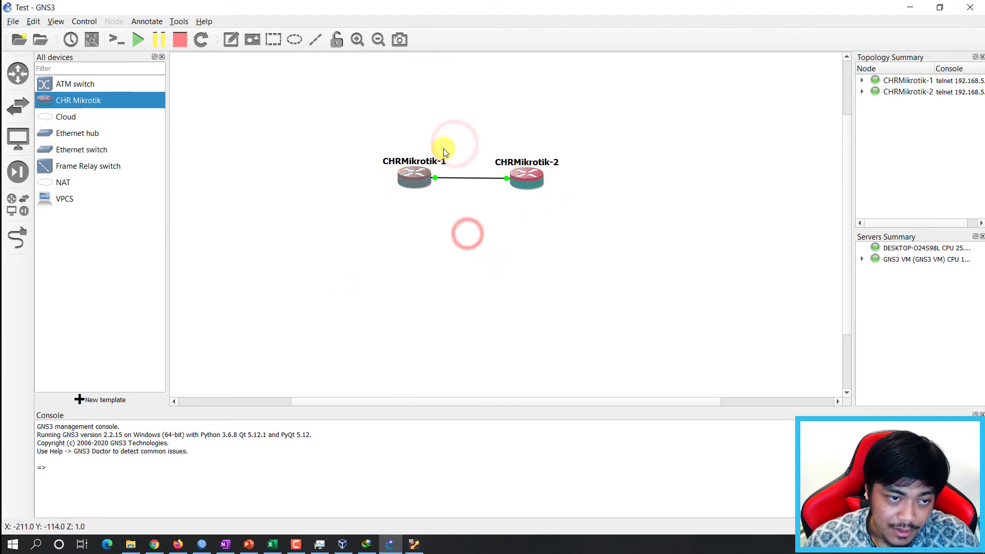
left_click(455, 118)
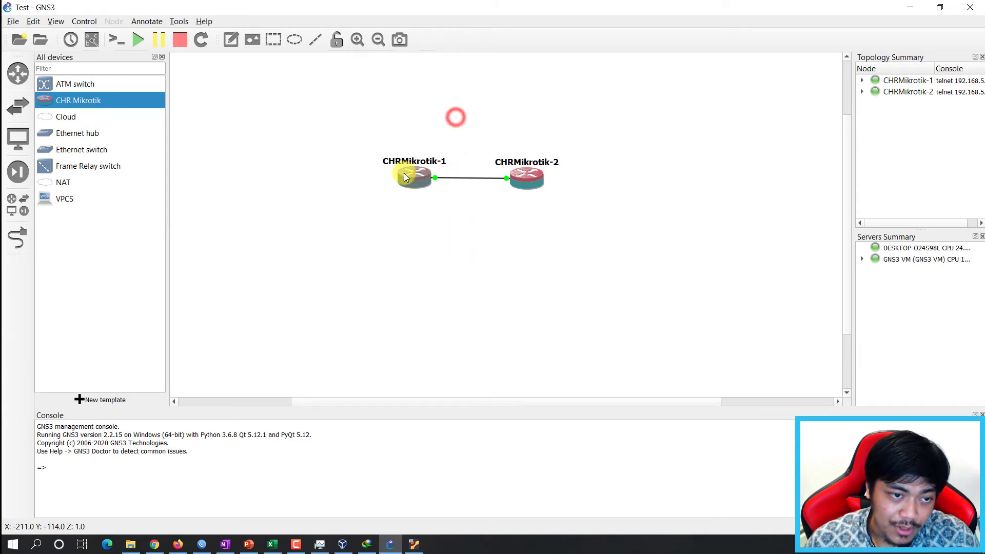
right_click(408, 174)
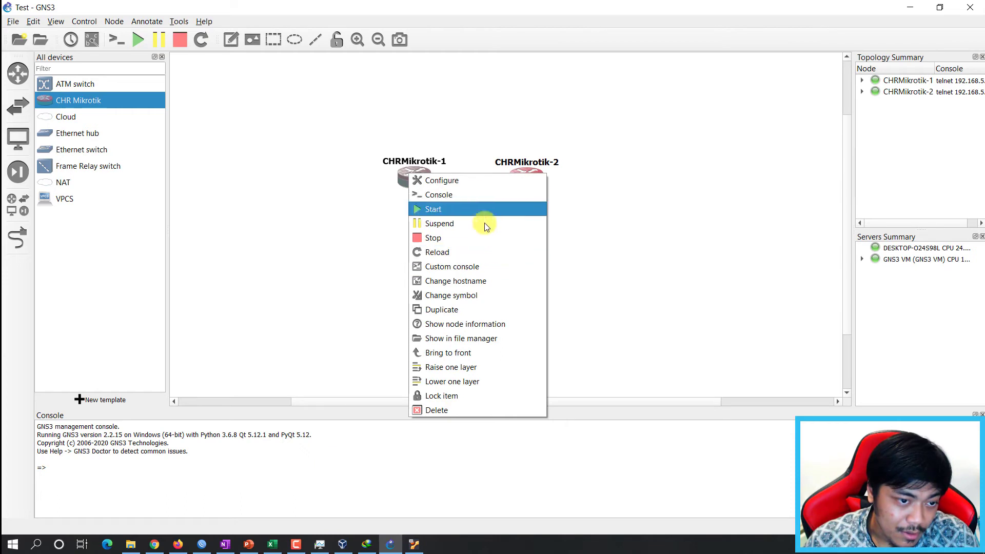
left_click(487, 195)
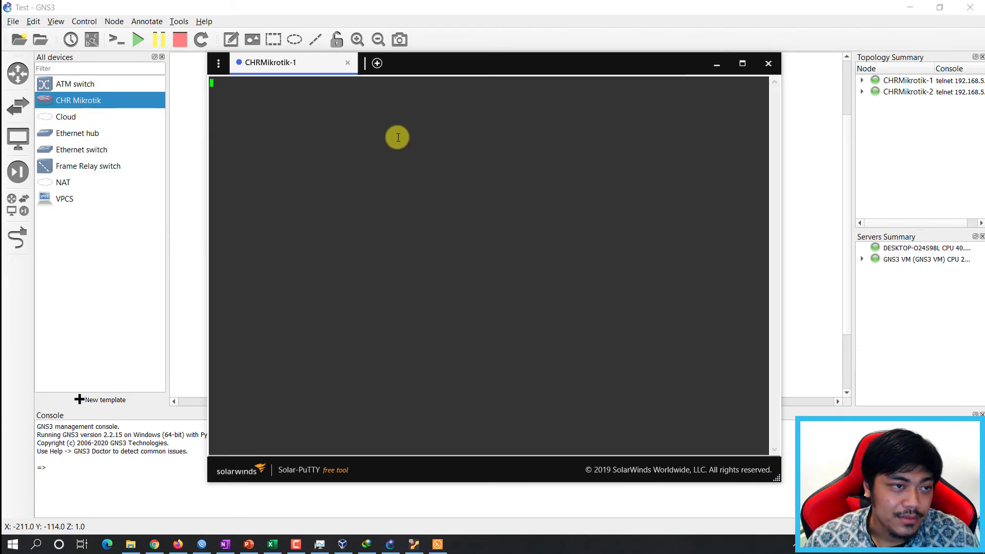
Log into CHRMikrotik-1 as admin with an empty password and answer 'n' to the license prompt.
left_click(397, 136)
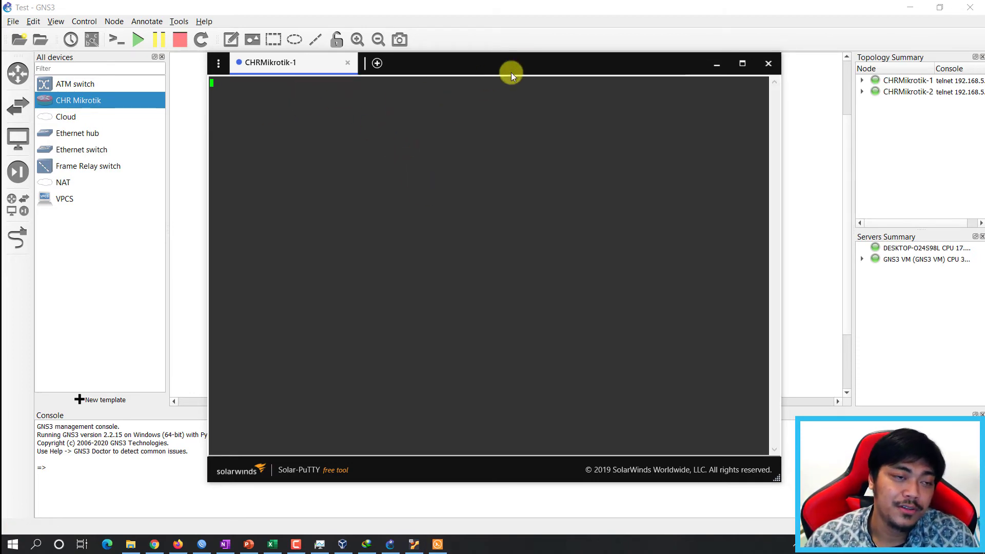
left_click_drag(510, 72, 566, 86)
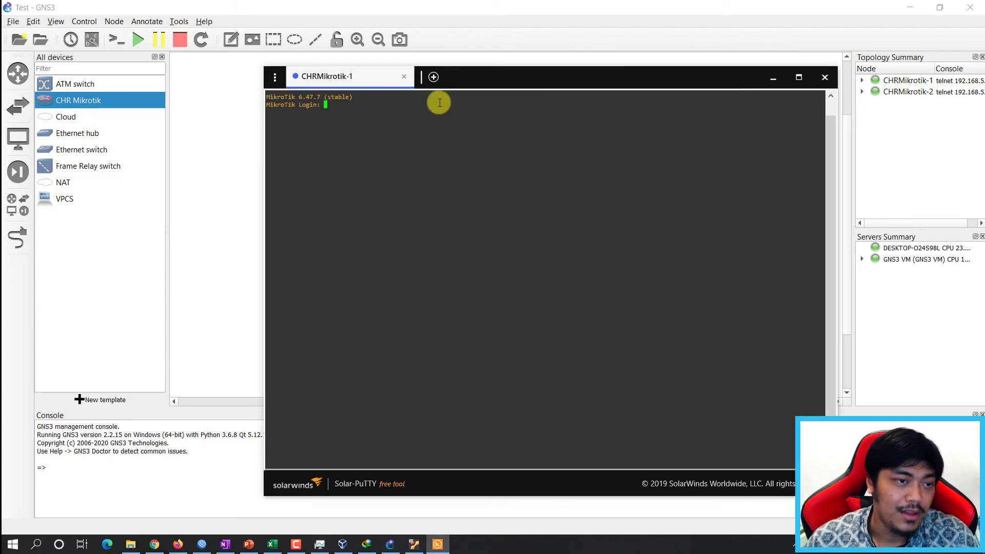
left_click_drag(353, 83, 354, 81)
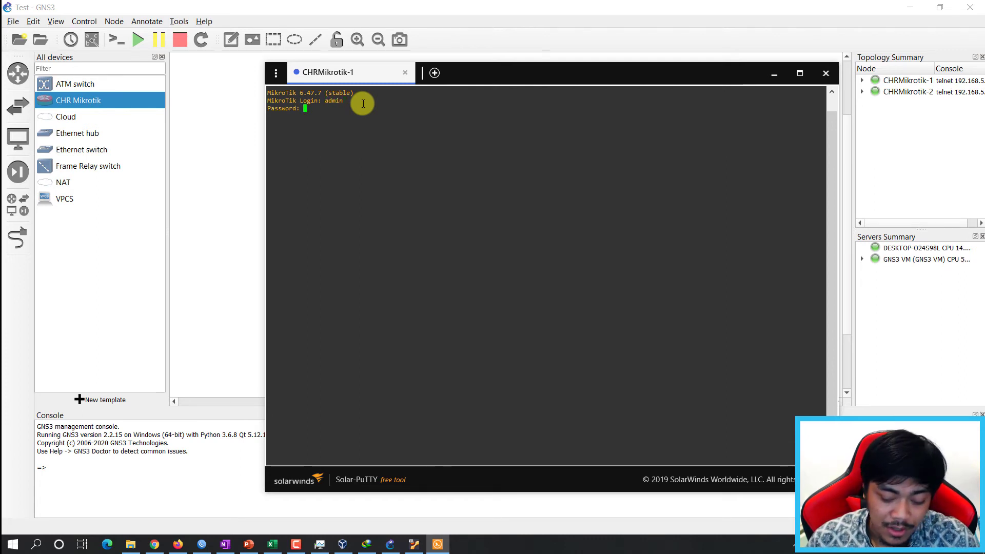
key("Return")
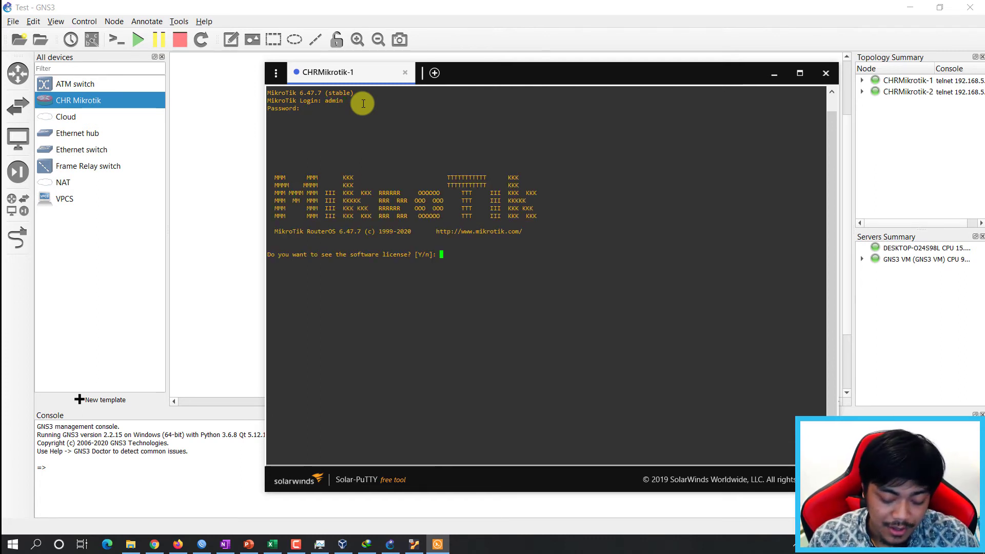
type("n")
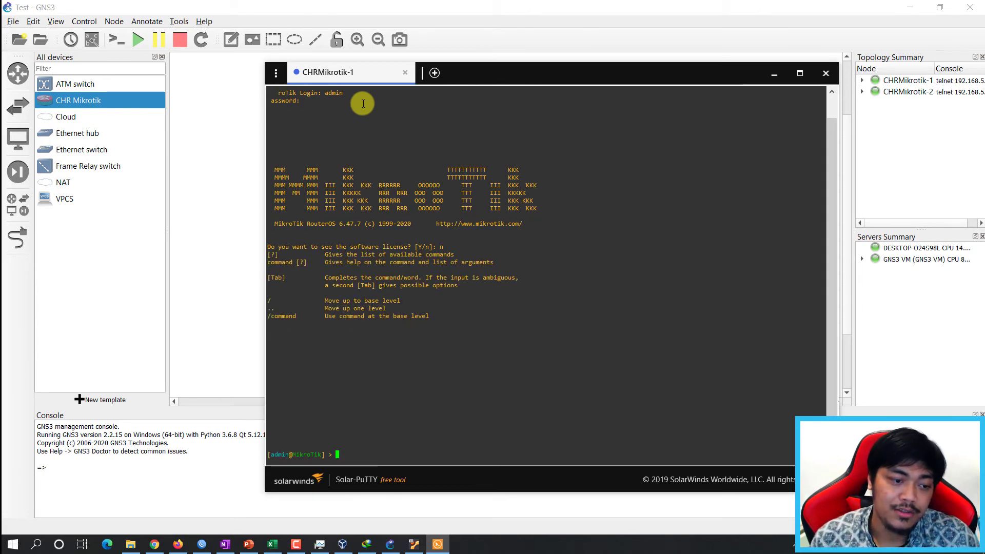
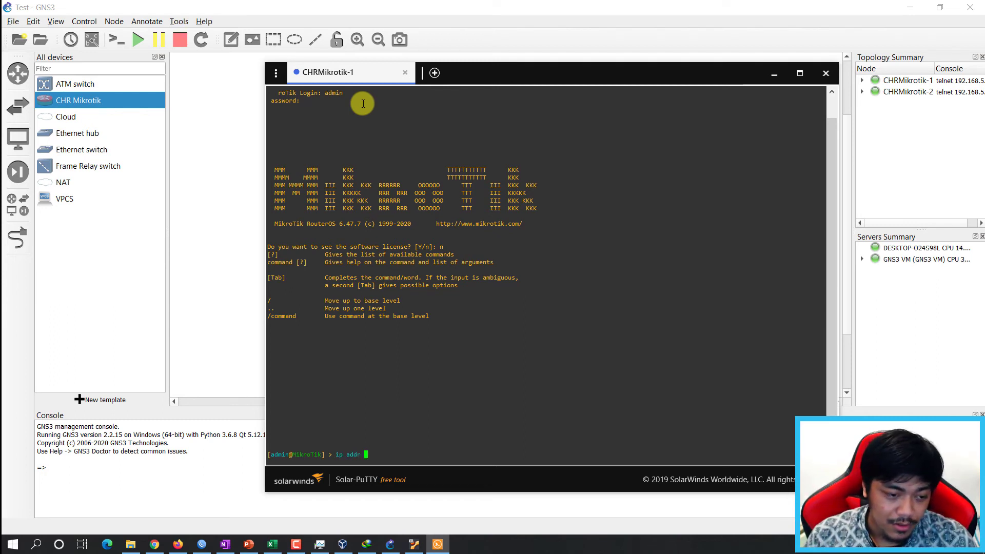
On CHRMikrotik-1, run 'ip addr pr' and 'int pr' to list addresses and interfaces.
type("pr")
key("Return")
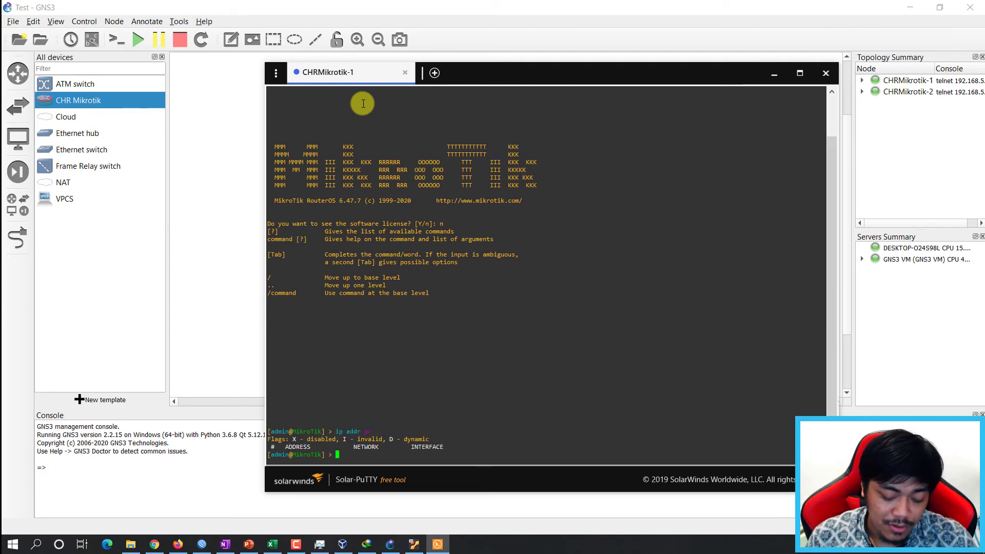
type("int ")
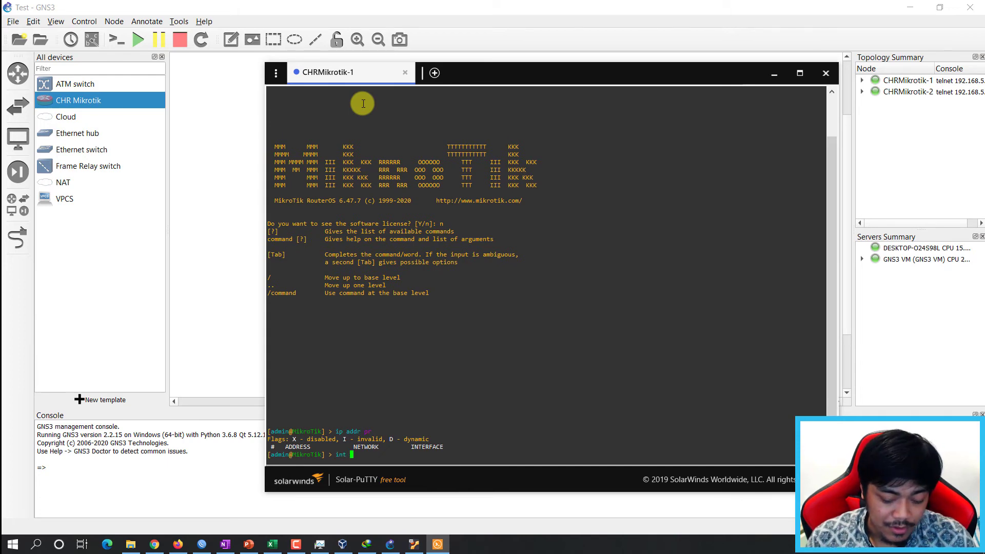
type("pr")
key("Return")
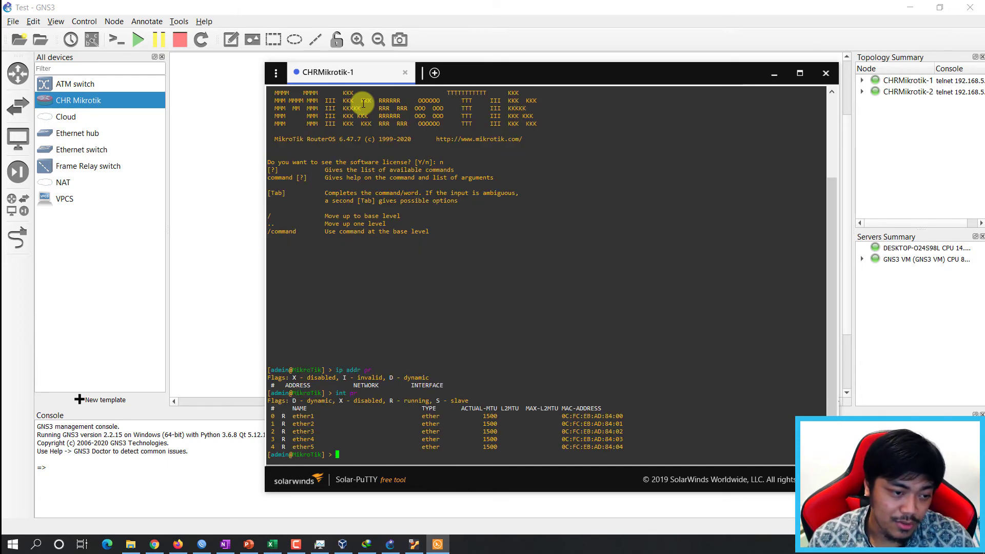
Move the console aside and return to the GNS3 canvas in link mode.
left_click_drag(572, 75, 763, 169)
left_click(423, 176)
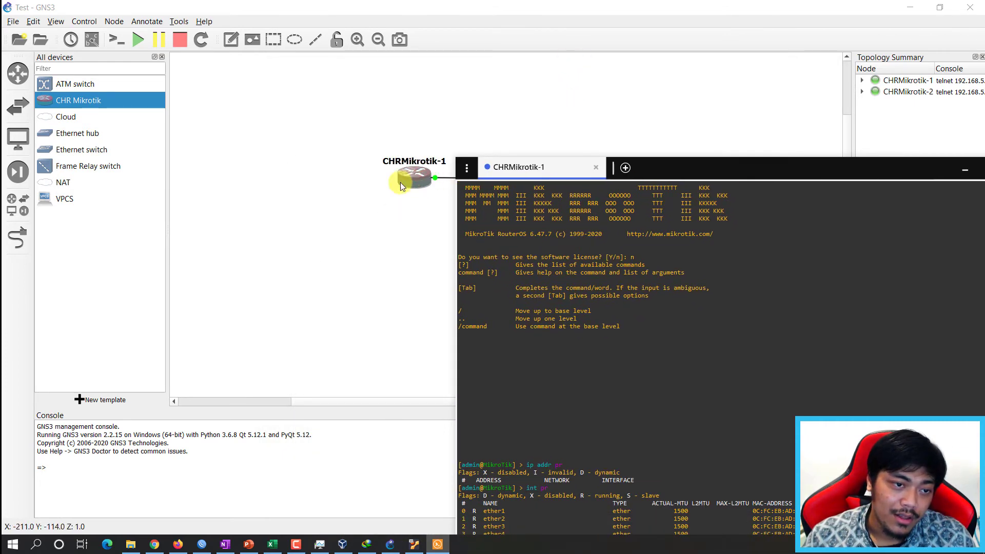
left_click(14, 248)
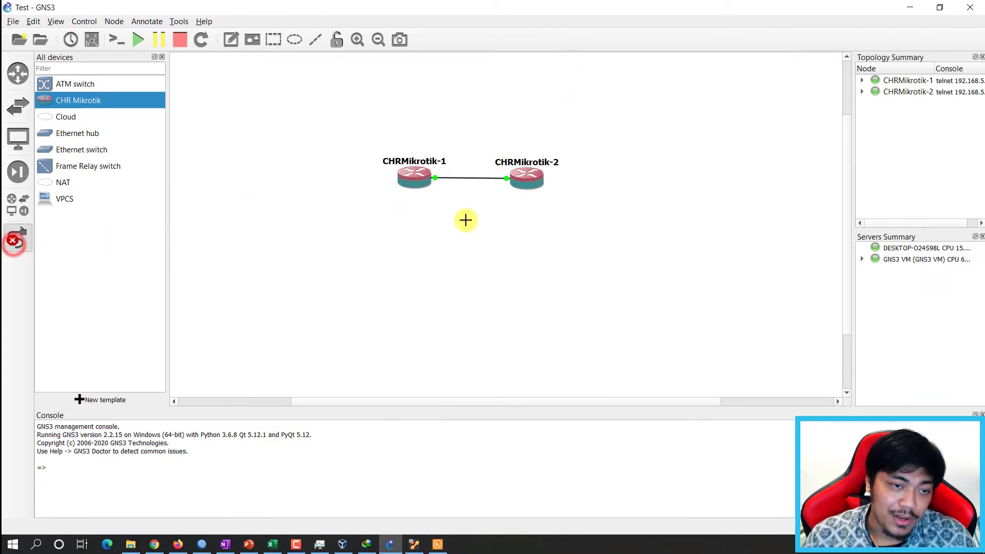
Abandon the link from CHRMikrotik-1 and bring its console back, repositioning it.
left_click(412, 180)
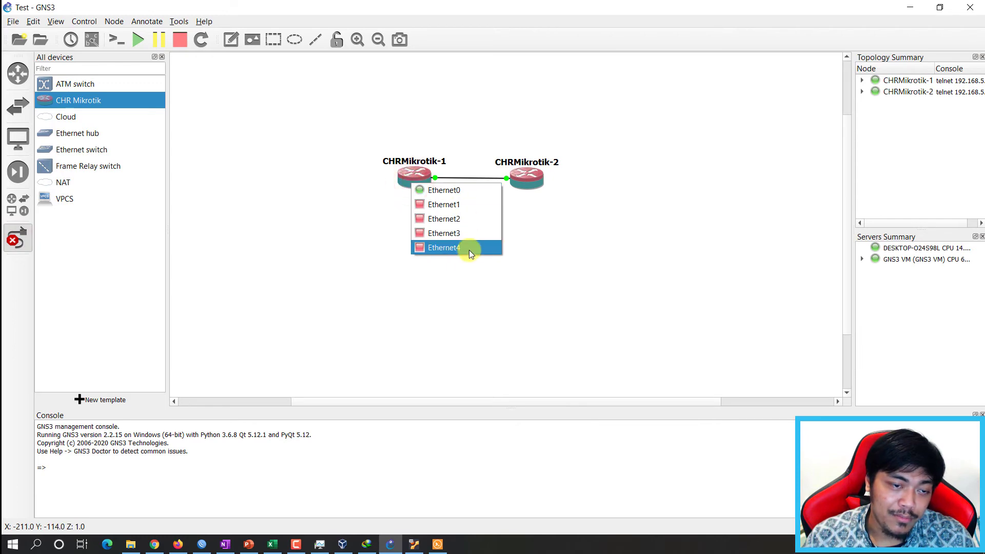
left_click(341, 218)
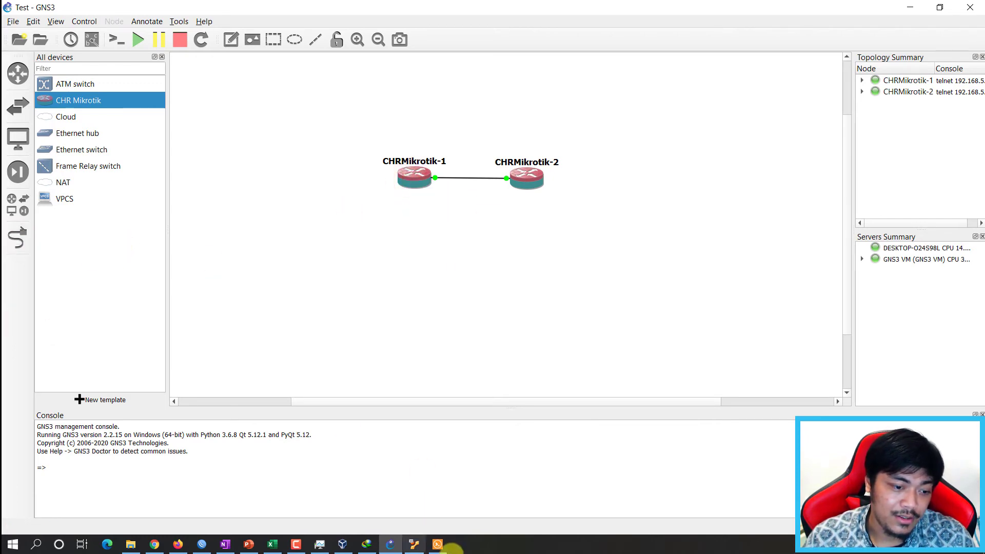
left_click(437, 544)
left_click_drag(706, 169, 584, 189)
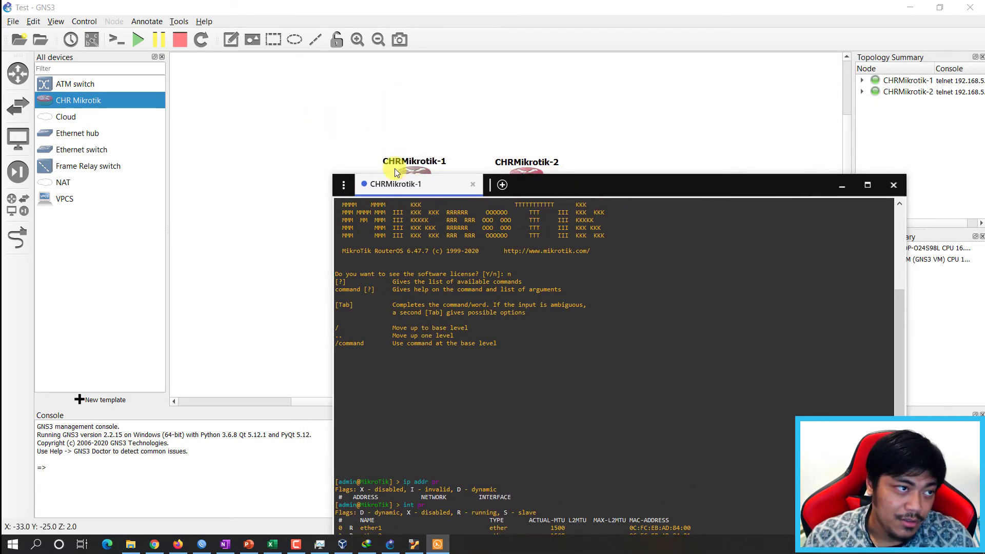
left_click_drag(570, 188, 608, 113)
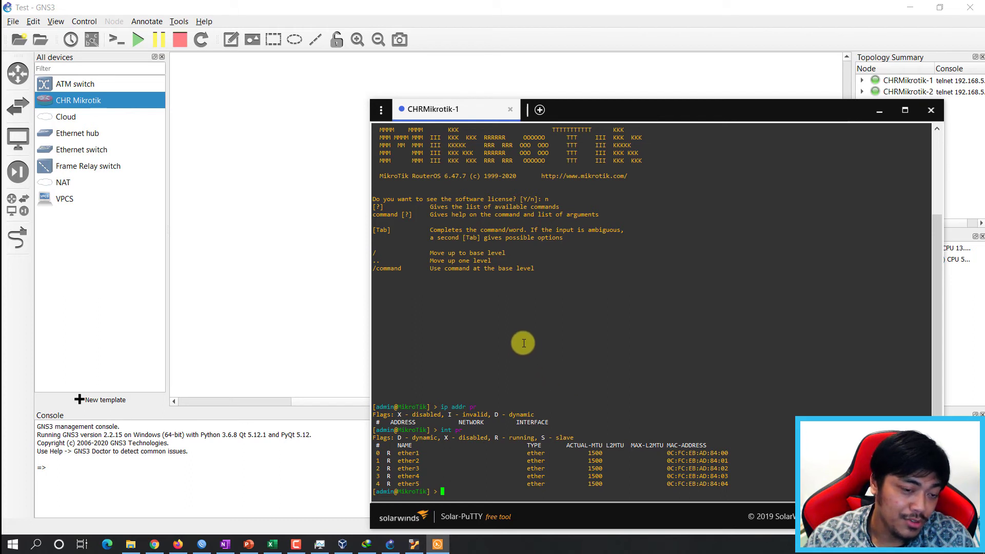
left_click(635, 119)
left_click_drag(635, 119, 523, 102)
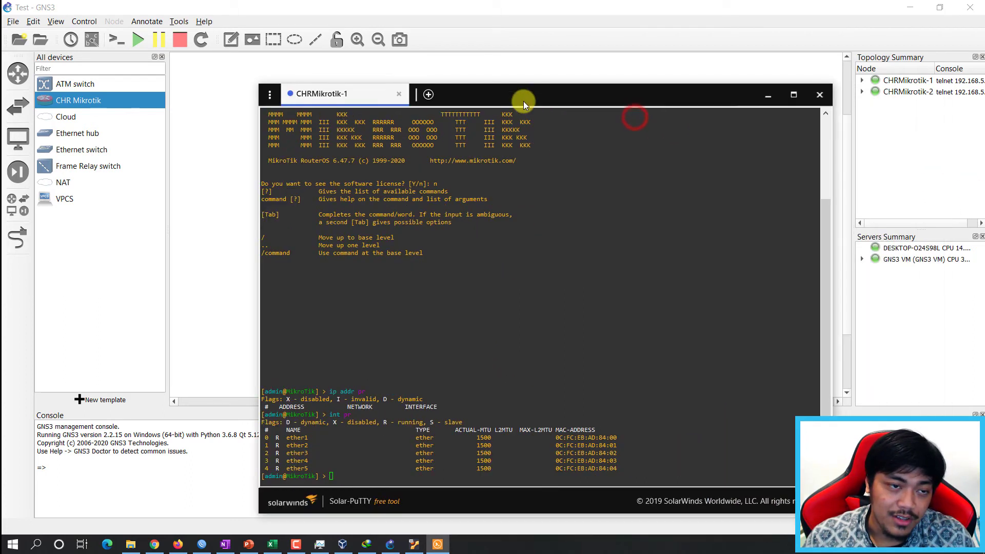
Close the CHRMikrotik-1 console and bring up the GNS3 device list.
left_click(821, 96)
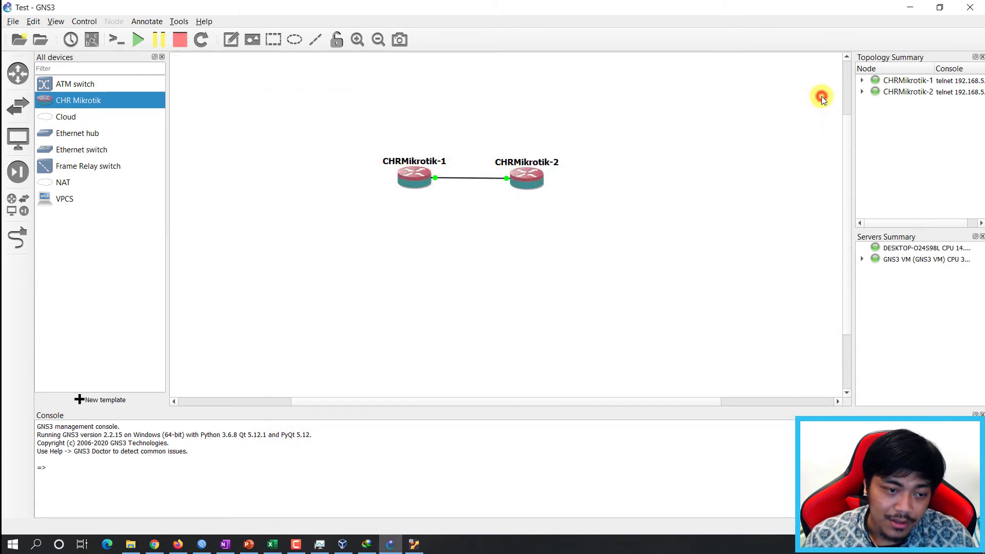
scroll(639, 187, "up", 1)
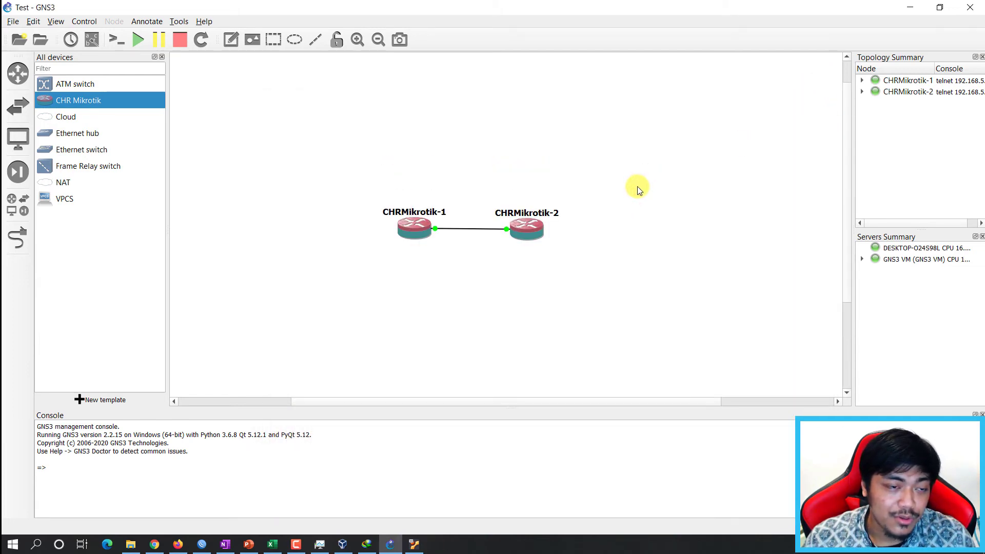
left_click(412, 141)
left_click(285, 198)
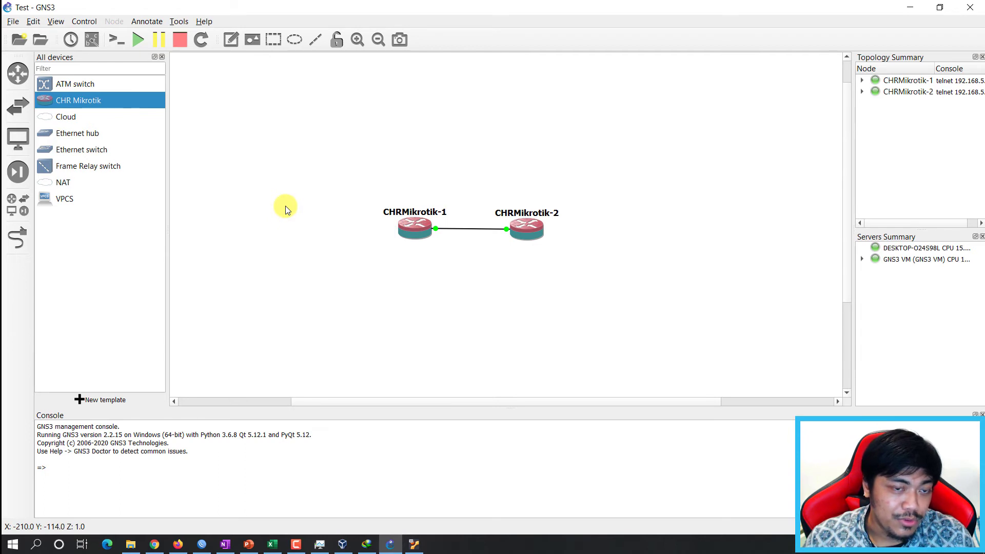
left_click(743, 207)
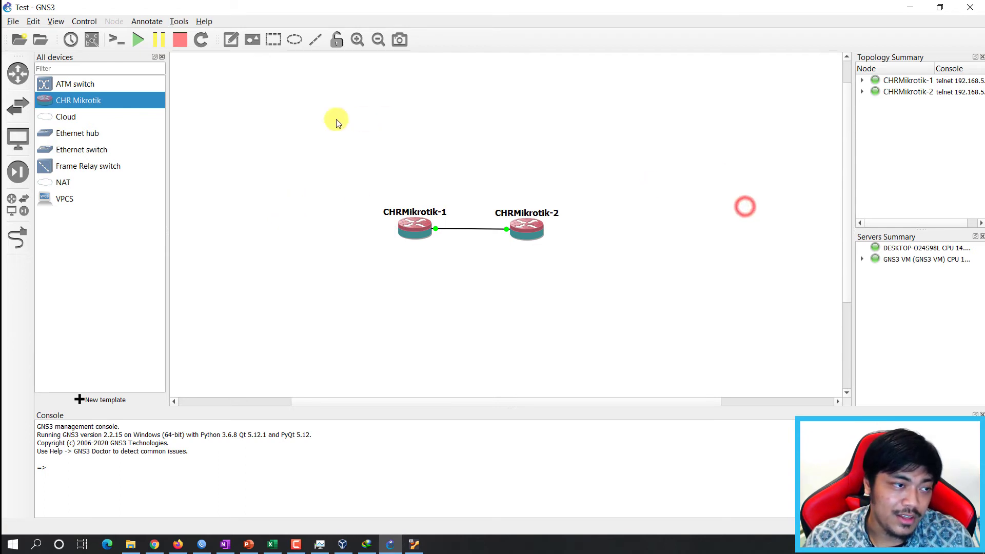
left_click(297, 121)
Place Cloud1 above the routers, hosted on the GNS3 VM server.
left_click_drag(51, 117, 481, 132)
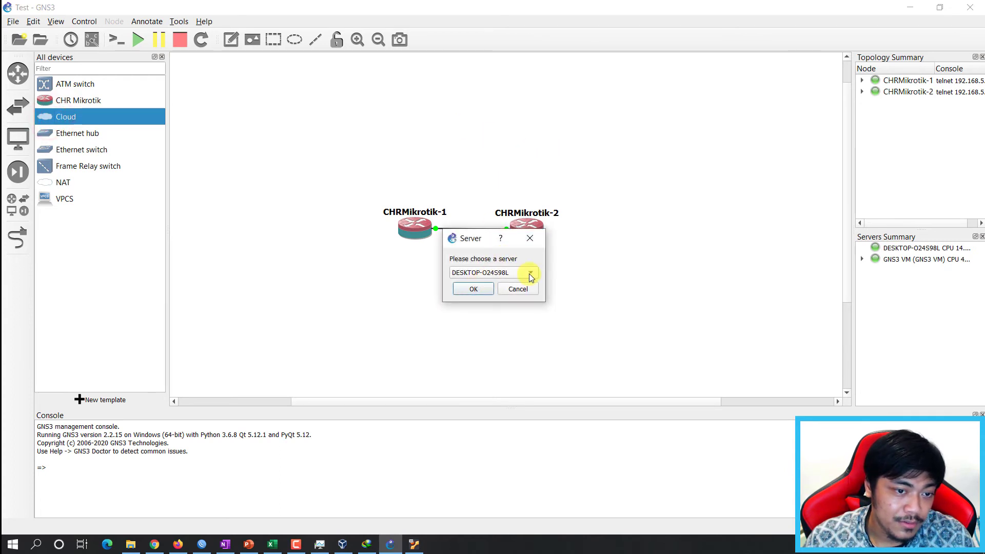
left_click(492, 274)
left_click(501, 257)
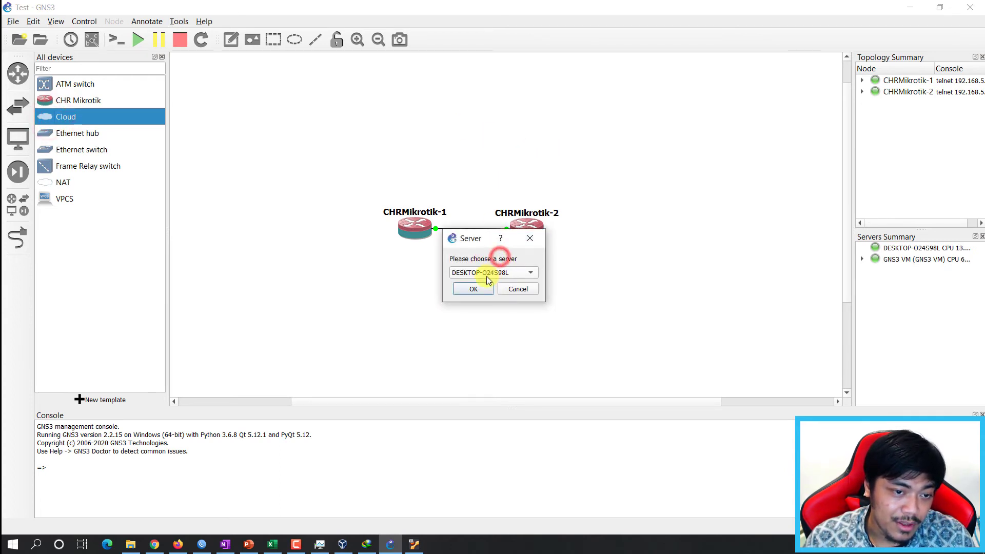
left_click(500, 275)
left_click(492, 259)
left_click(490, 273)
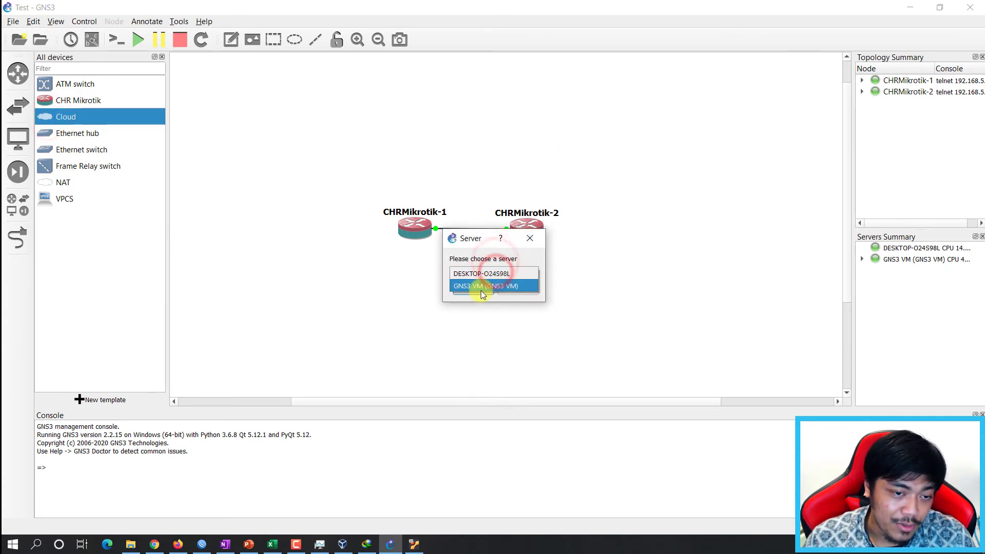
left_click(463, 287)
left_click(487, 289)
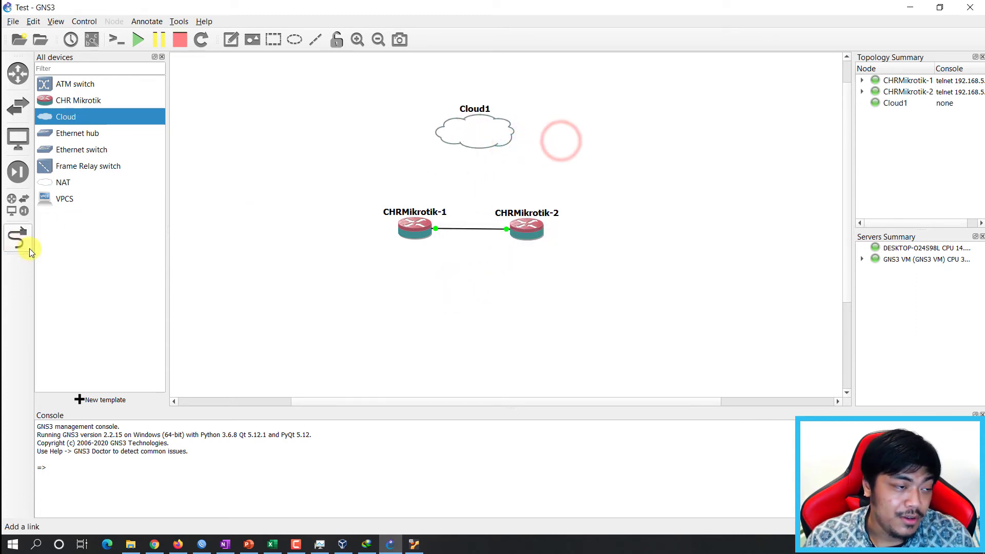
left_click(17, 238)
Link Cloud1 eth0 to CHRMikrotik-1 and eth1 to CHRMikrotik-2's Ethernet1.
left_click(481, 136)
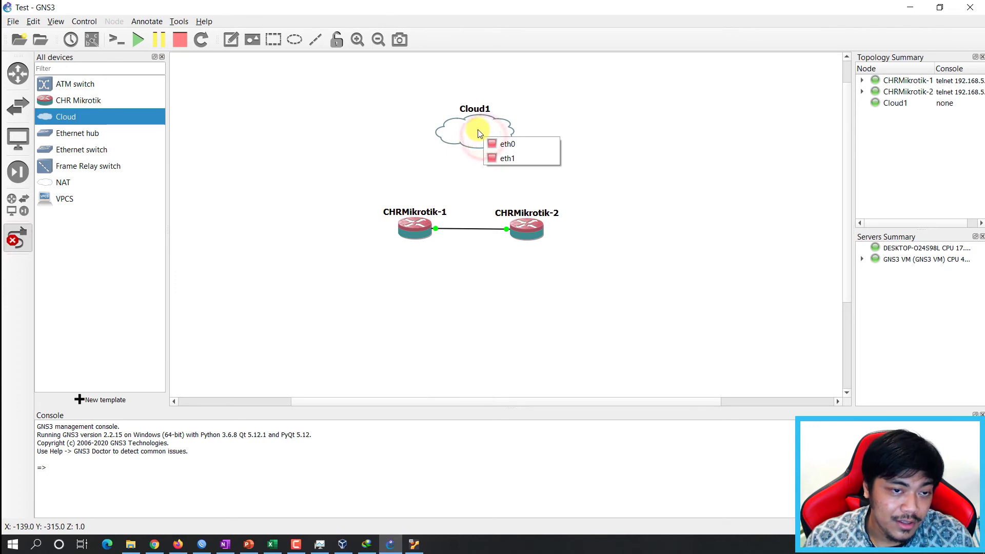
left_click(517, 142)
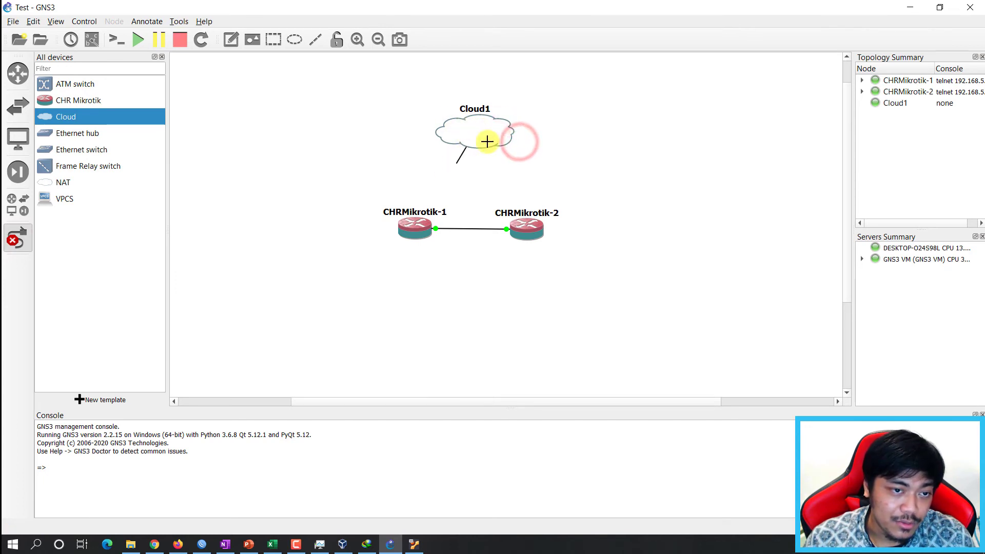
left_click(418, 226)
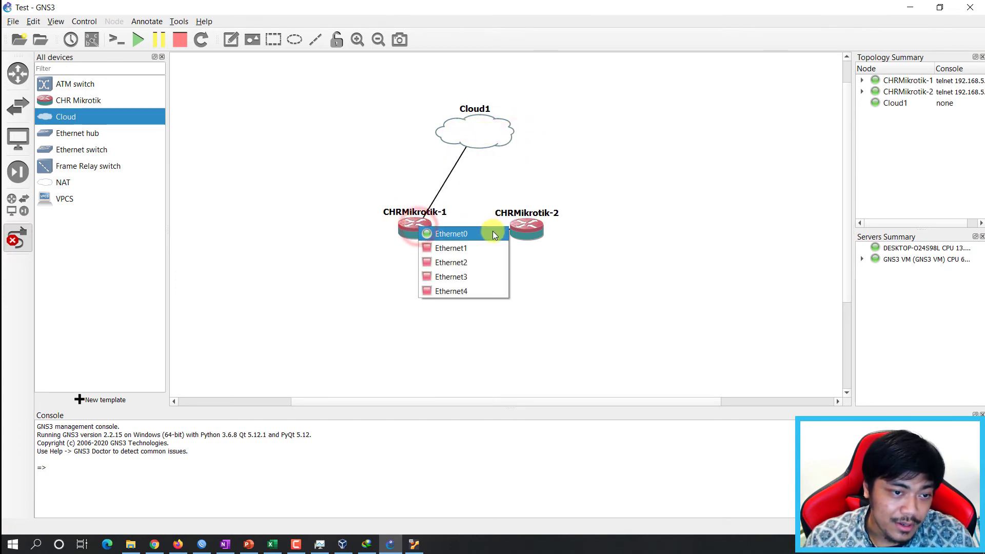
left_click(479, 248)
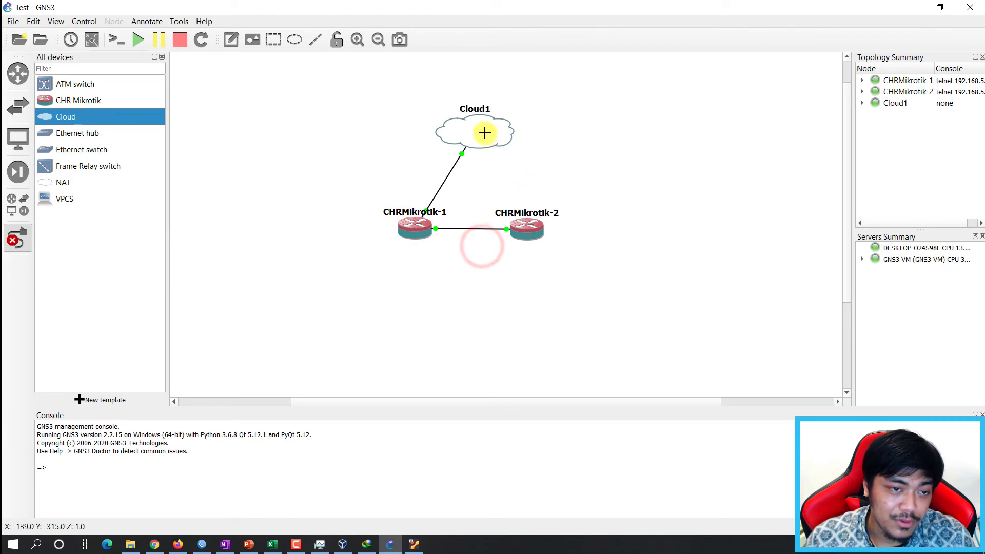
left_click(476, 134)
left_click(472, 134)
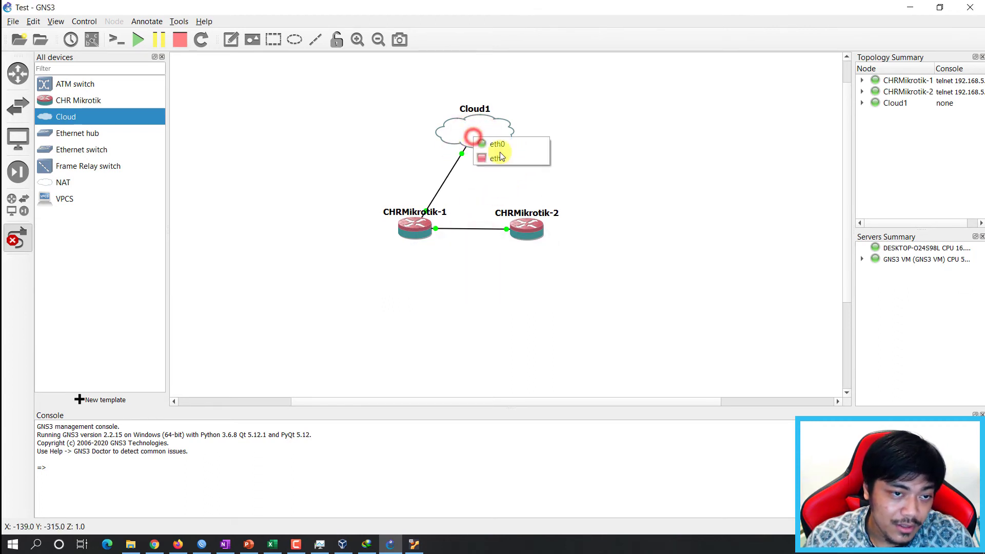
left_click(503, 161)
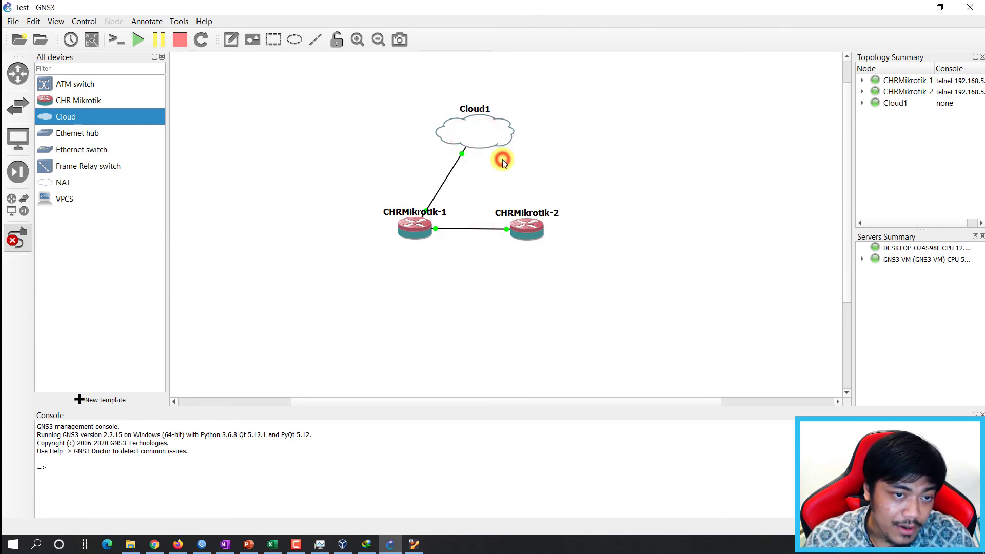
left_click(521, 221)
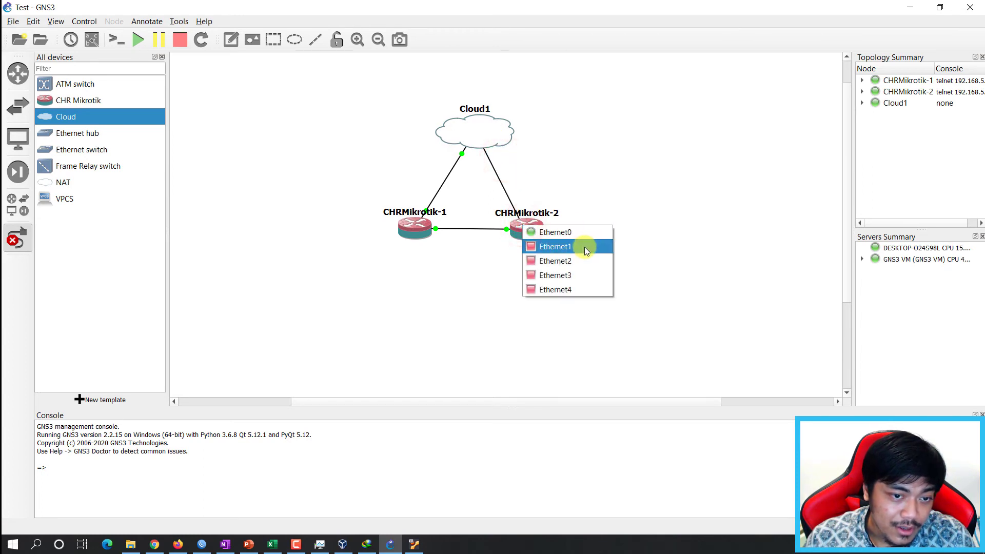
left_click(585, 246)
Nudge Cloud1 slightly upward and deselect it to review the triangle topology.
left_click_drag(472, 135, 473, 130)
left_click(562, 131)
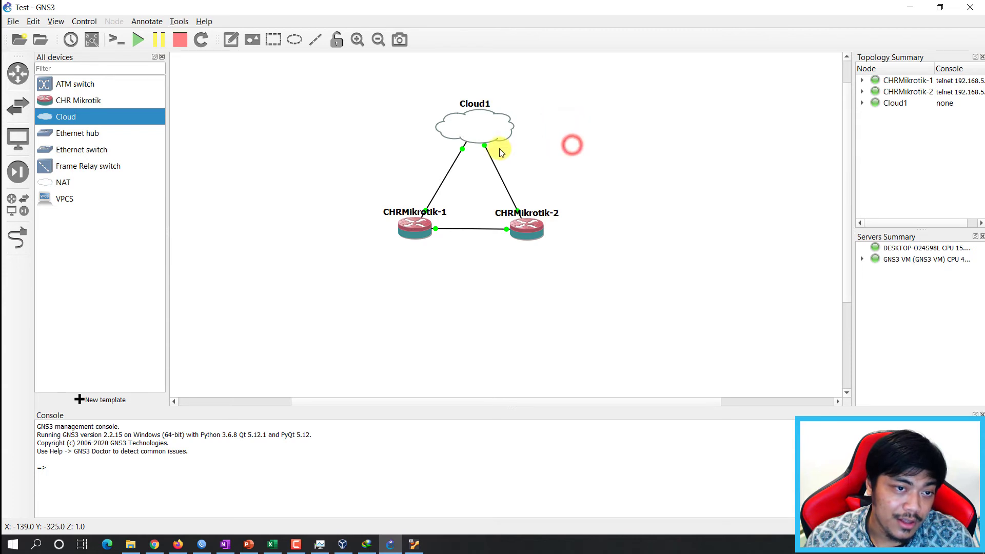
left_click(481, 129)
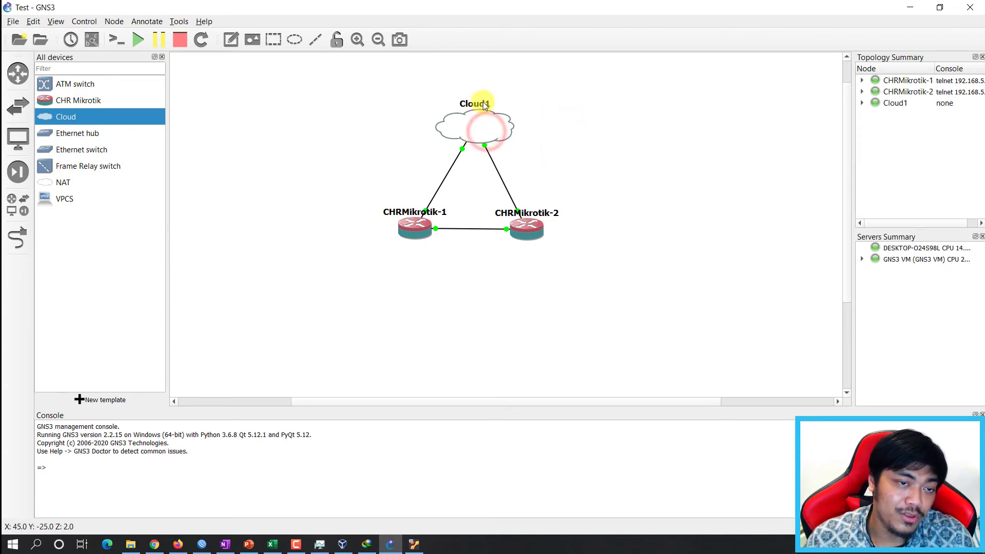
left_click(358, 158)
left_click(309, 202)
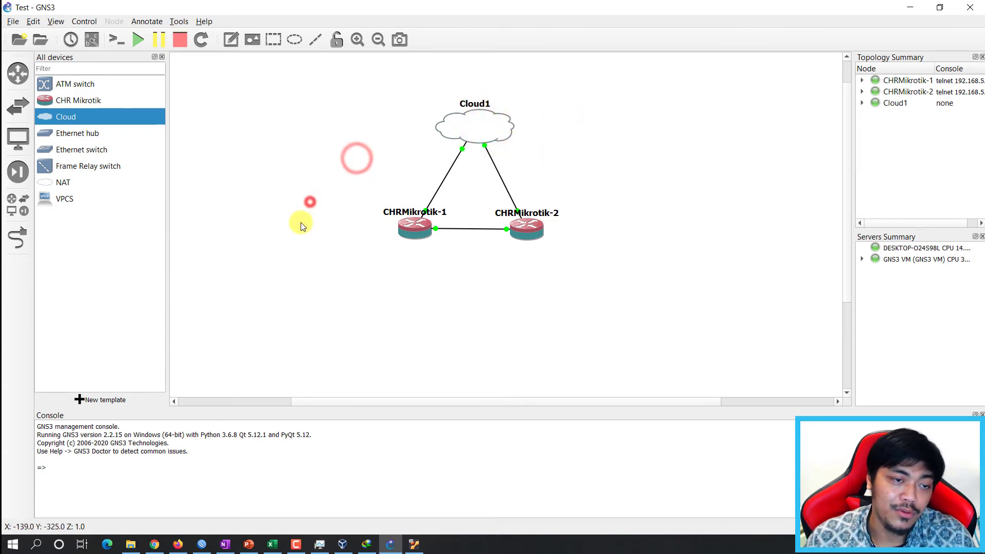
left_click(291, 258)
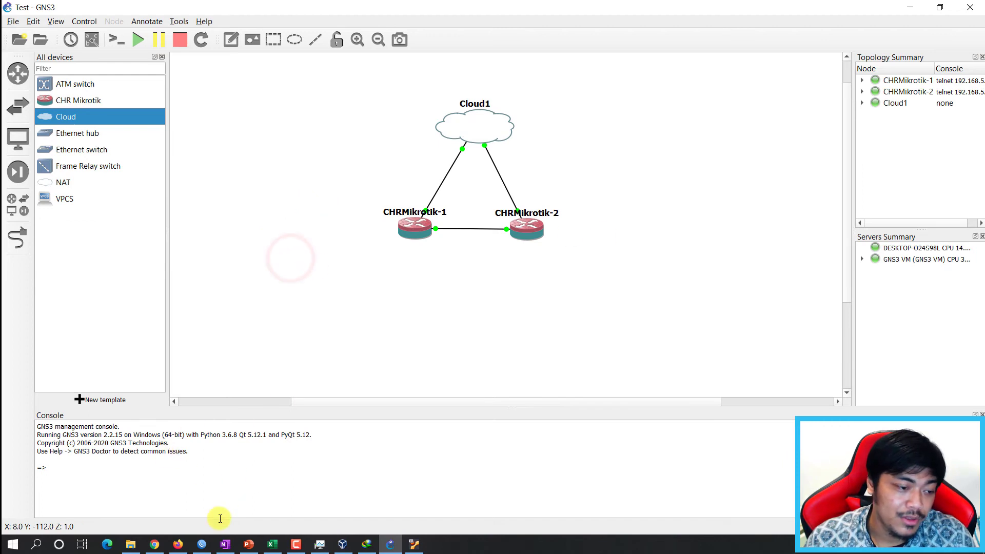
In WinBox's Neighbors list, refresh and select the CHR router at 192.168.56.102.
left_click(205, 545)
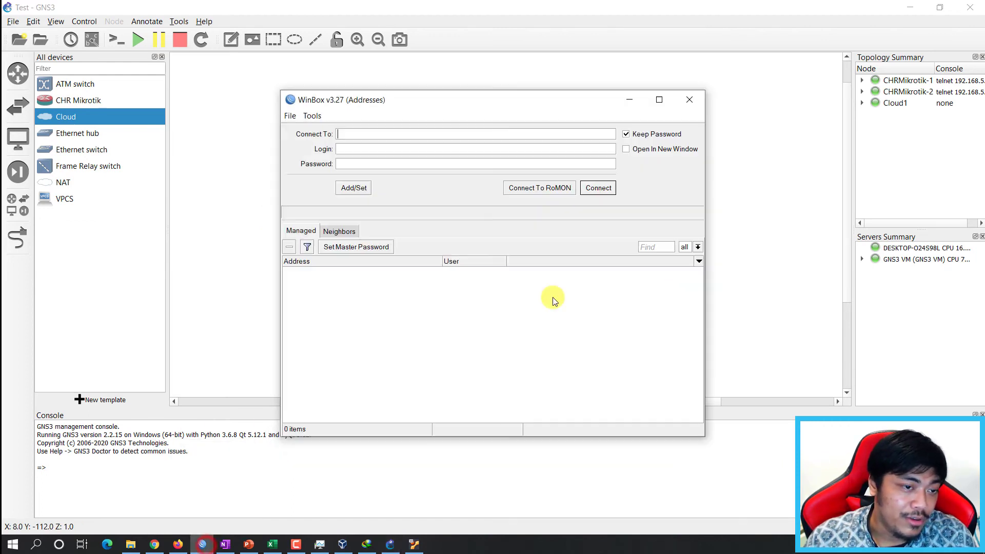
left_click(361, 235)
left_click(318, 247)
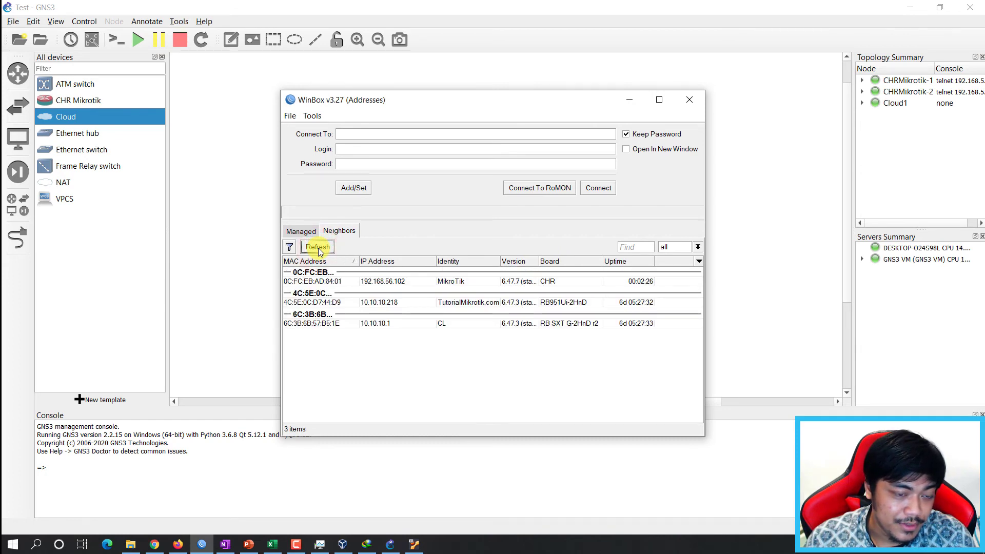
left_click(396, 283)
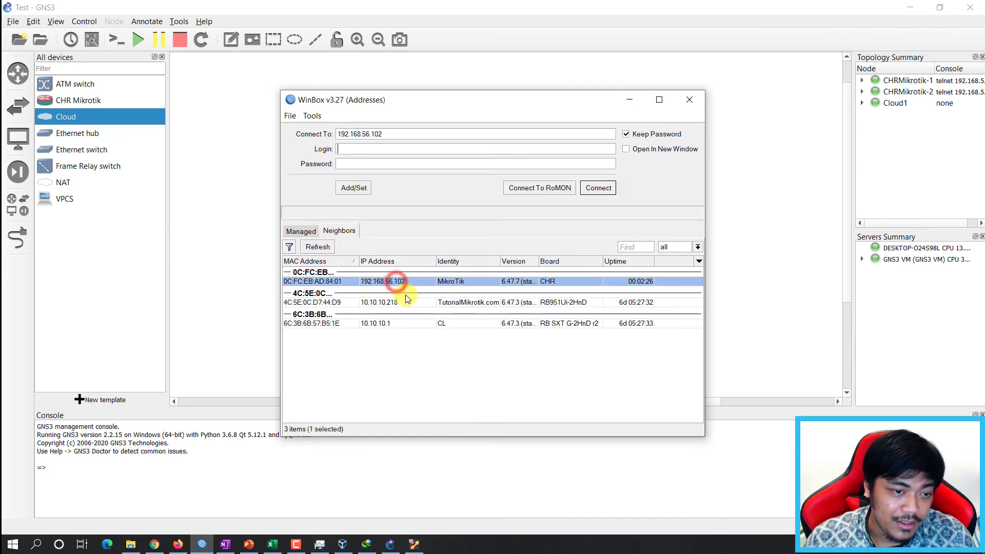
left_click(408, 301)
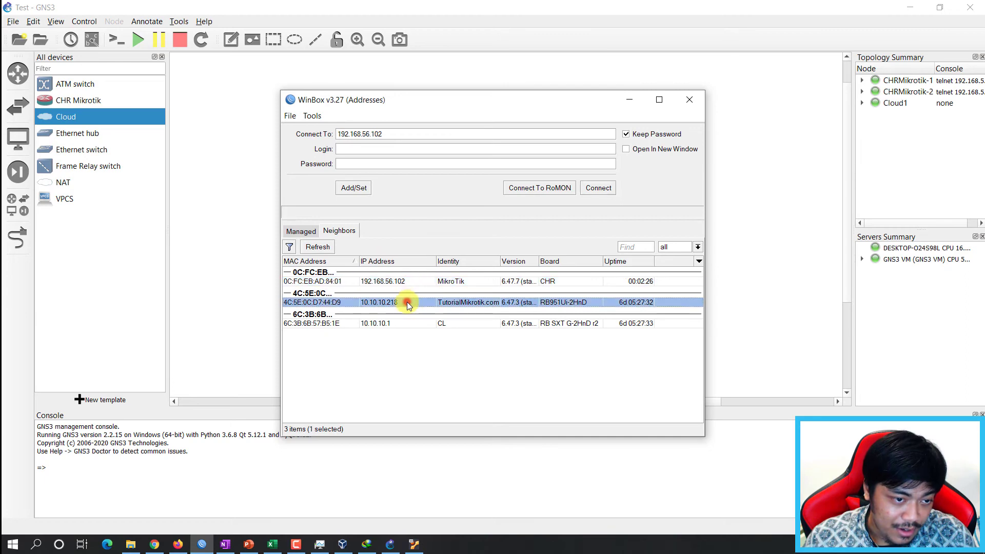
left_click(382, 323, "ctrl")
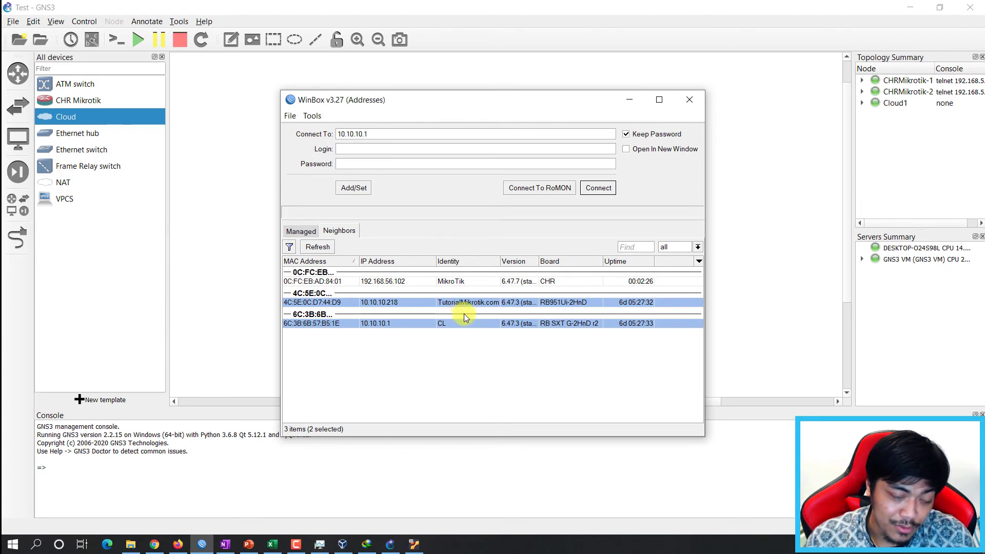
left_click(396, 377)
left_click(396, 284)
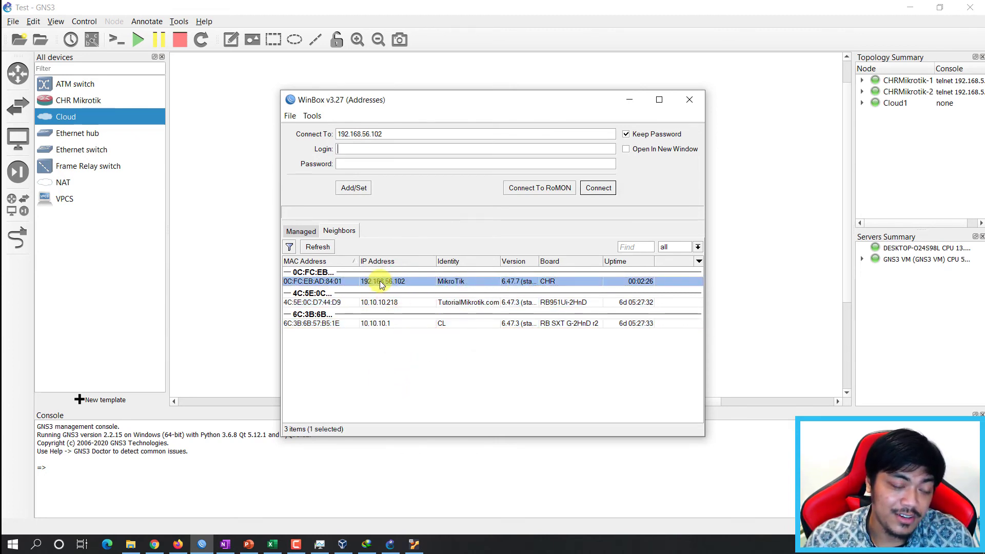
Move WinBox aside and reselect the CHR router at 192.168.56.102 after checking the 10.10.10.x entries.
left_click_drag(424, 101, 620, 100)
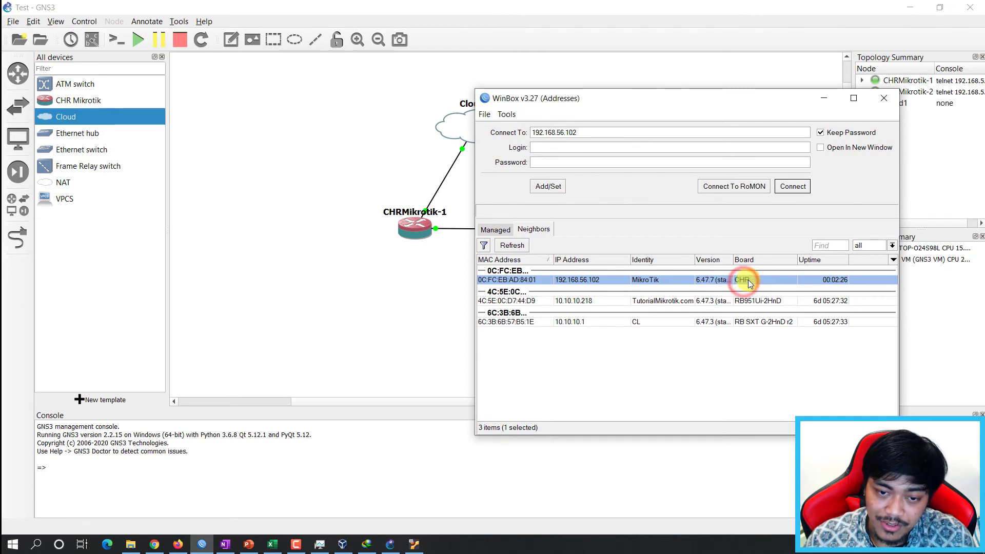
left_click(768, 320)
left_click(764, 302)
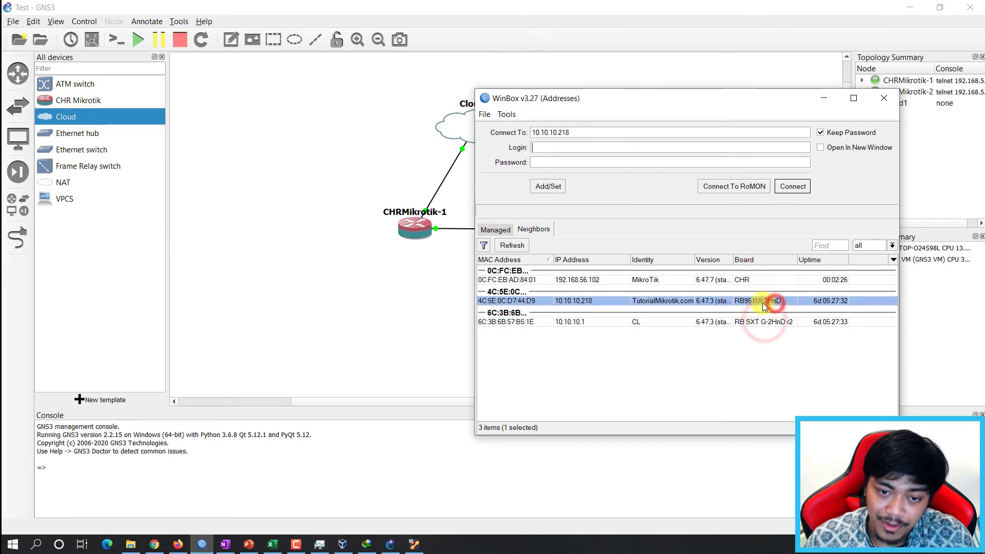
left_click(762, 321)
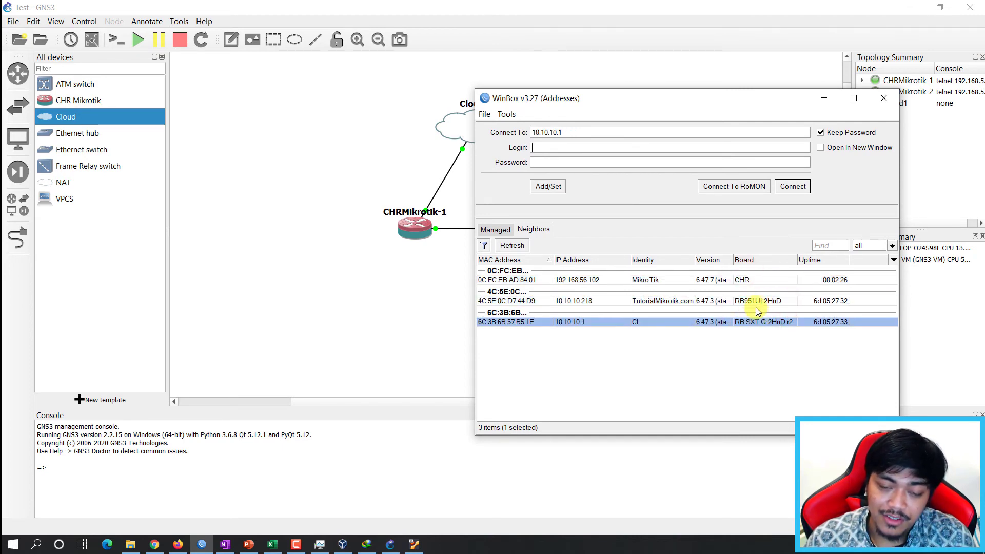
left_click(754, 301)
left_click(750, 322, "ctrl")
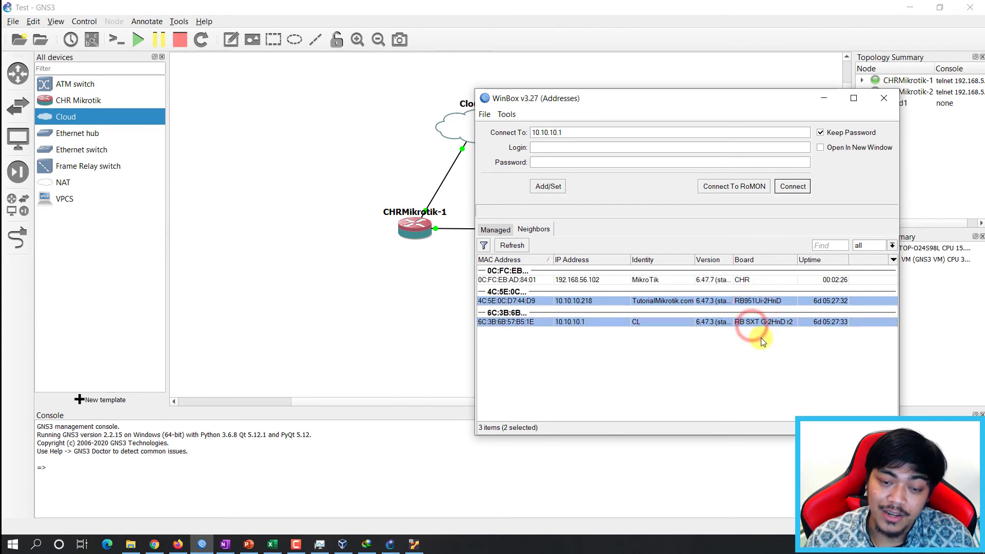
left_click(635, 370)
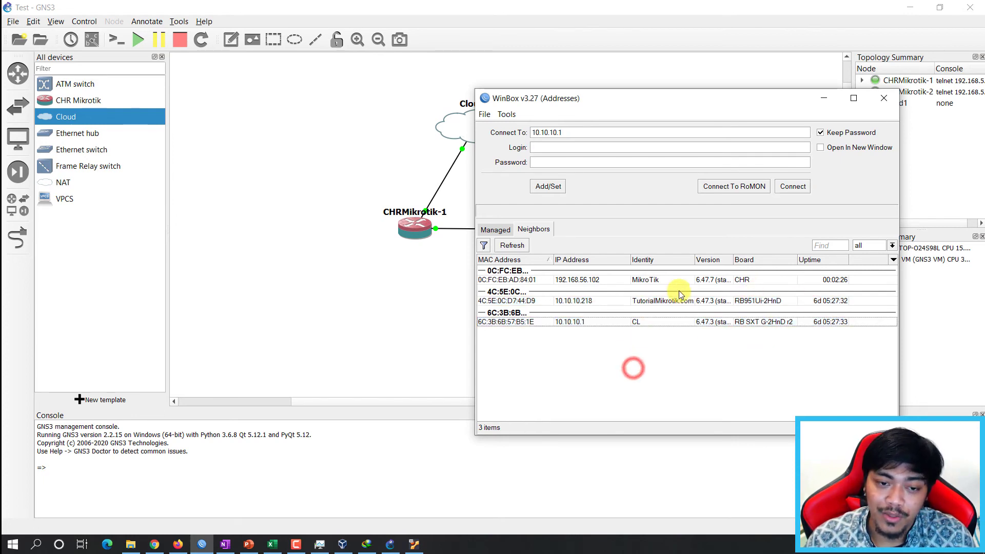
left_click(758, 279)
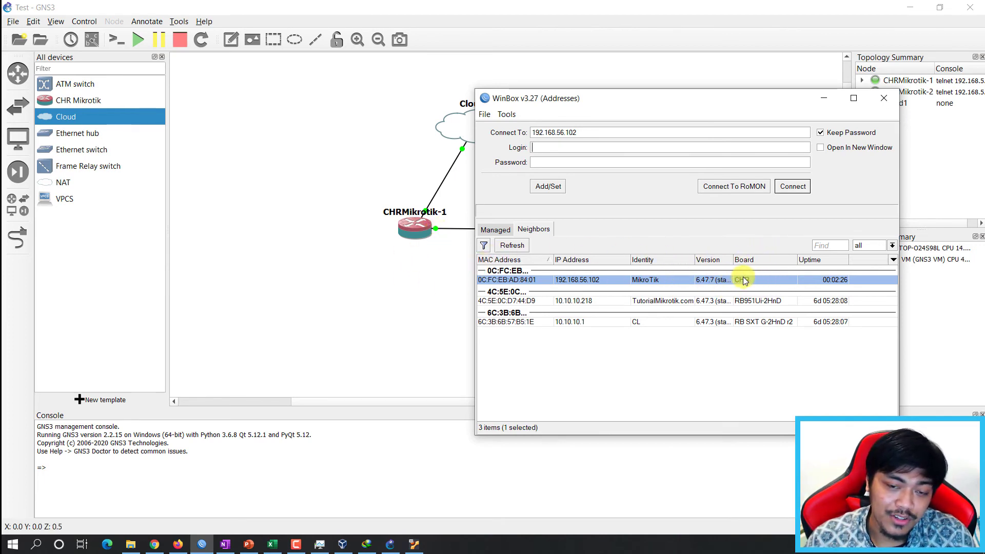
Reposition WinBox over the topology, check Cloud1 in GNS3, and return to WinBox.
left_click_drag(642, 100, 728, 122)
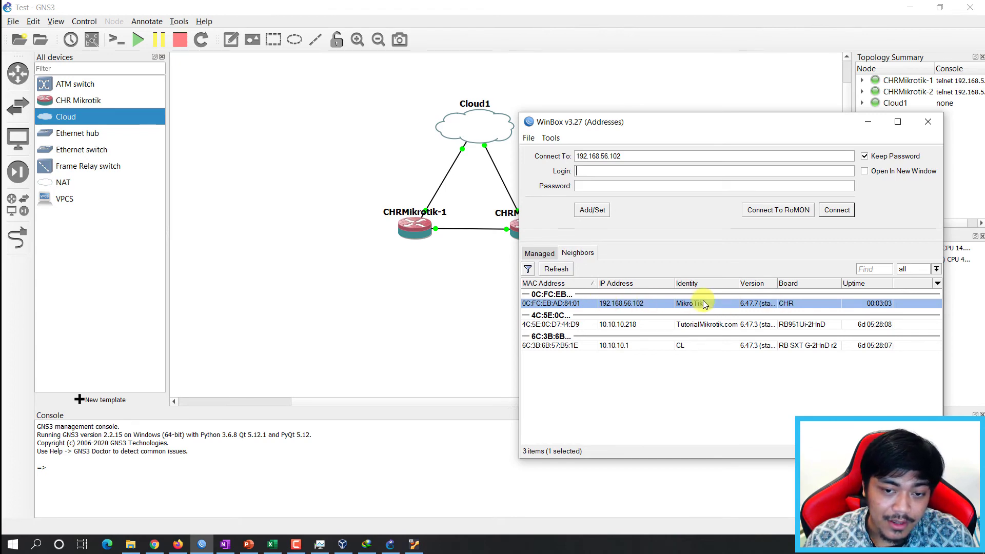
left_click_drag(621, 122, 600, 125)
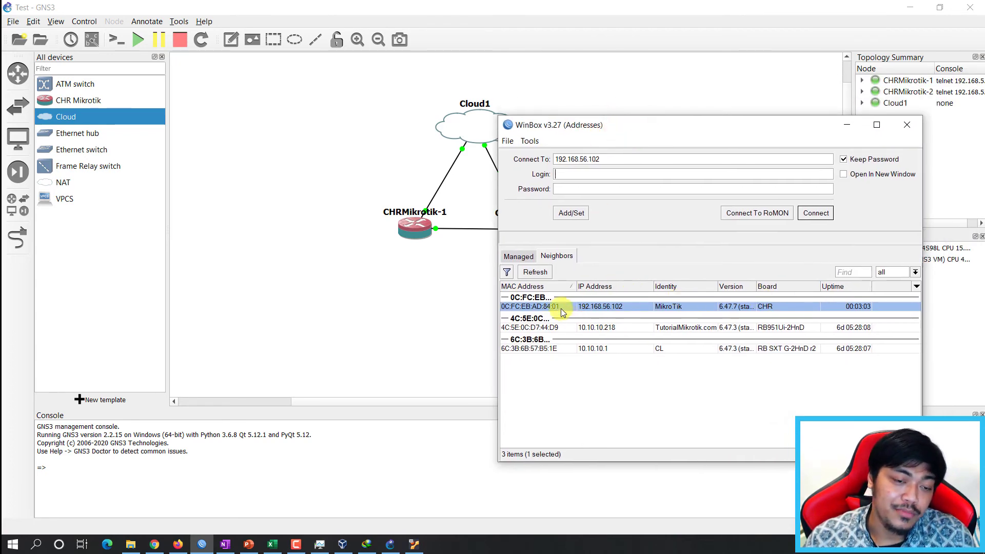
left_click_drag(616, 129, 611, 198)
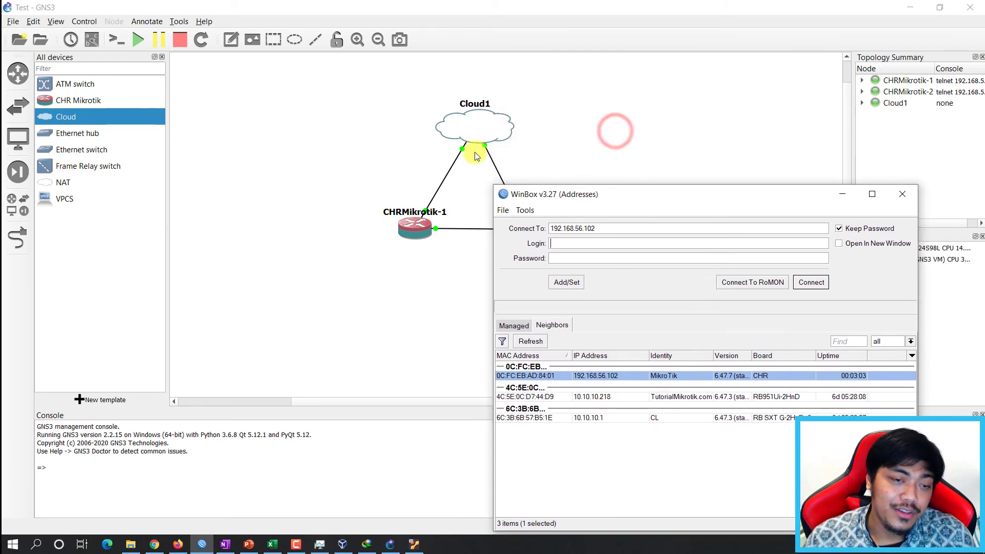
left_click(473, 128)
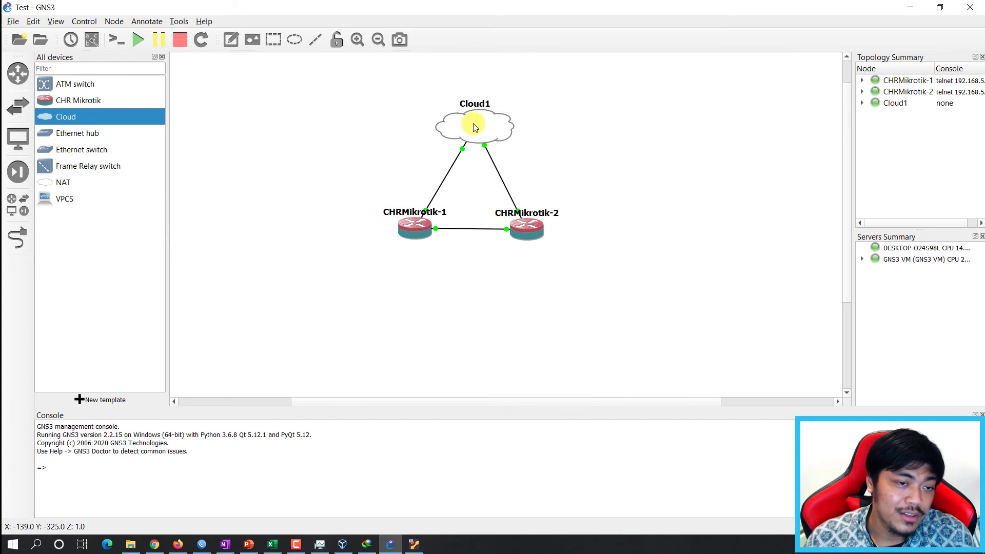
left_click(287, 251)
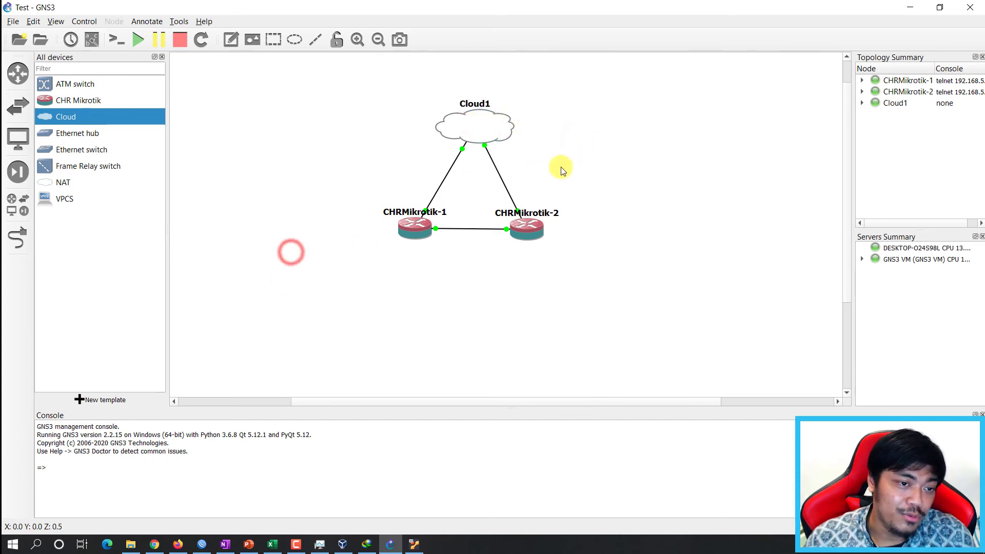
left_click(247, 283)
left_click(202, 544)
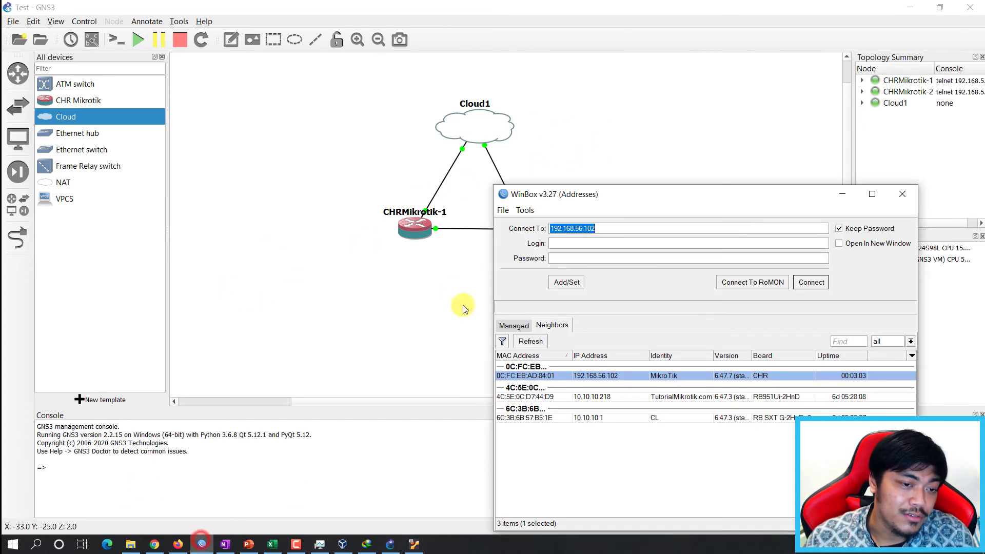
Connect to the CHR router by MAC address with login 'admin'.
left_click_drag(660, 193, 648, 126)
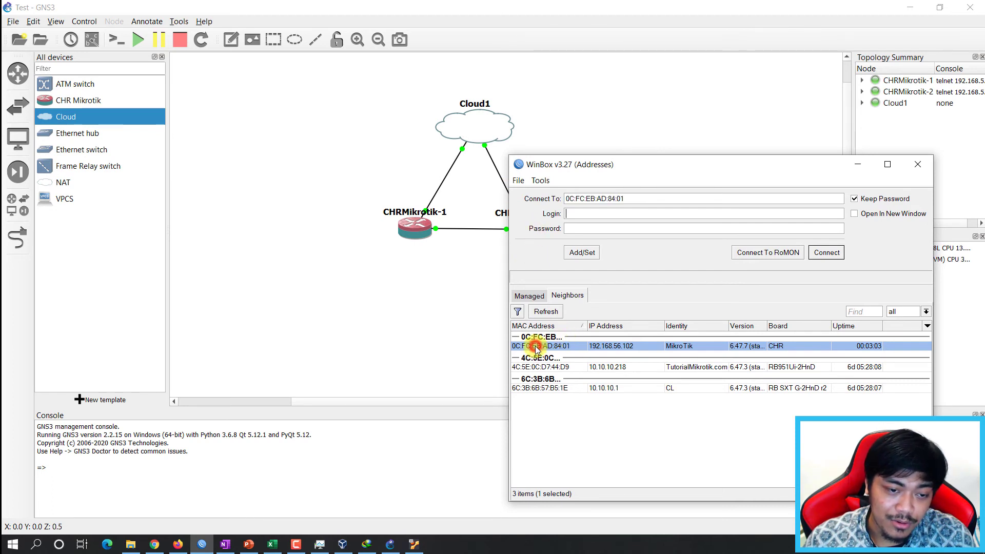
left_click(593, 215)
type("a")
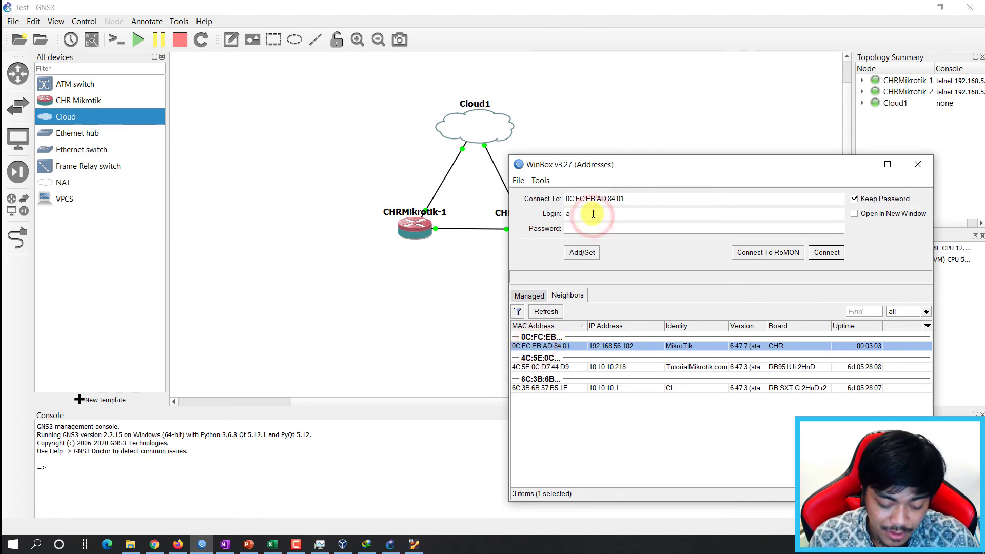
type("dmin")
key("Return")
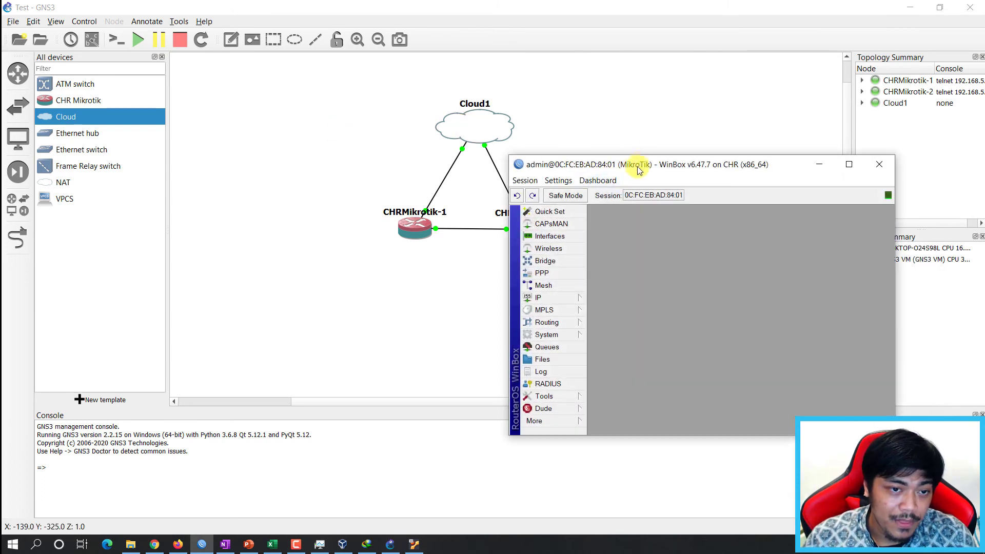
Move the router session aside and select the Cloud1–CHRMikrotik-2 link in GNS3.
left_click_drag(638, 166, 687, 138)
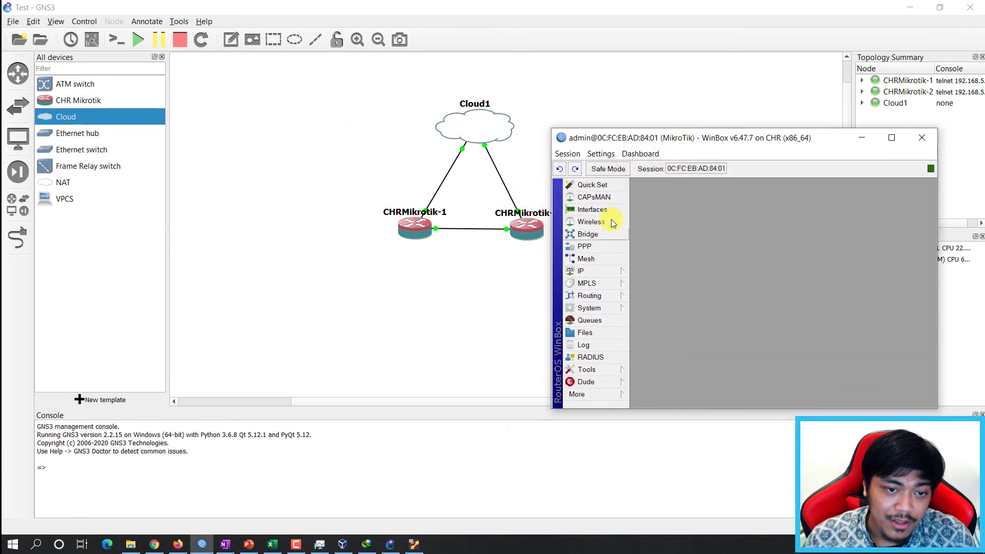
left_click(496, 166)
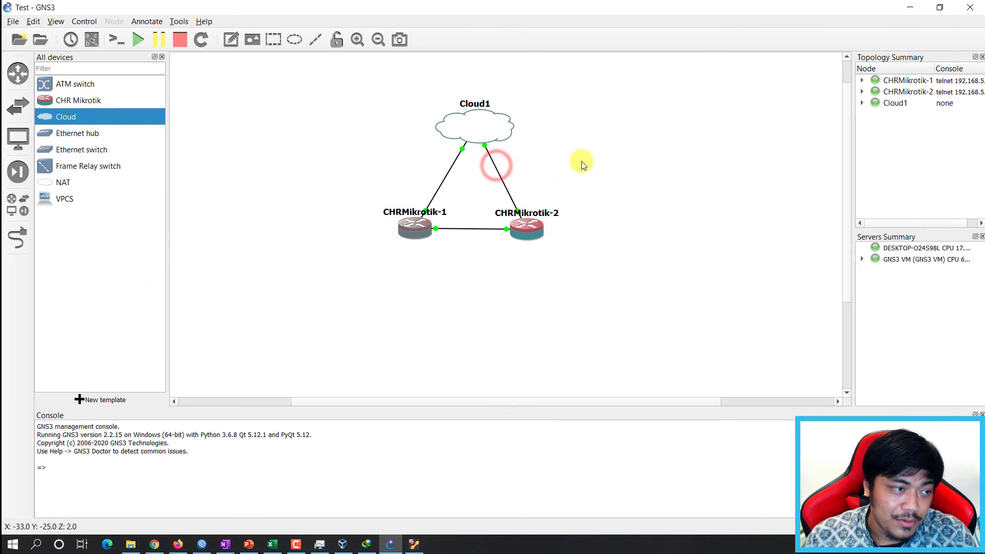
left_click(495, 168)
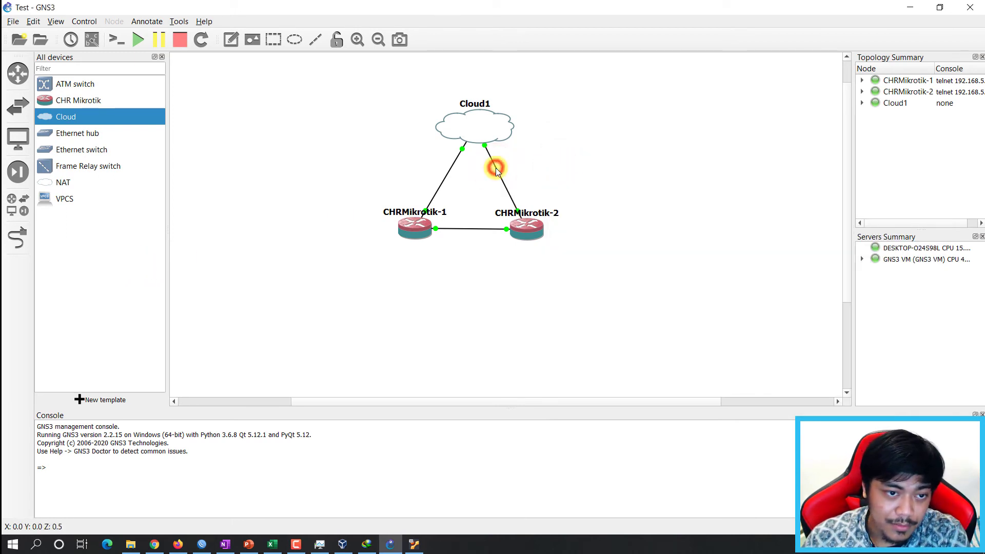
Delete the Cloud1–CHRMikrotik-2 link and browse the router's Interfaces and Bridge menus in WinBox.
key("Delete")
left_click(548, 165)
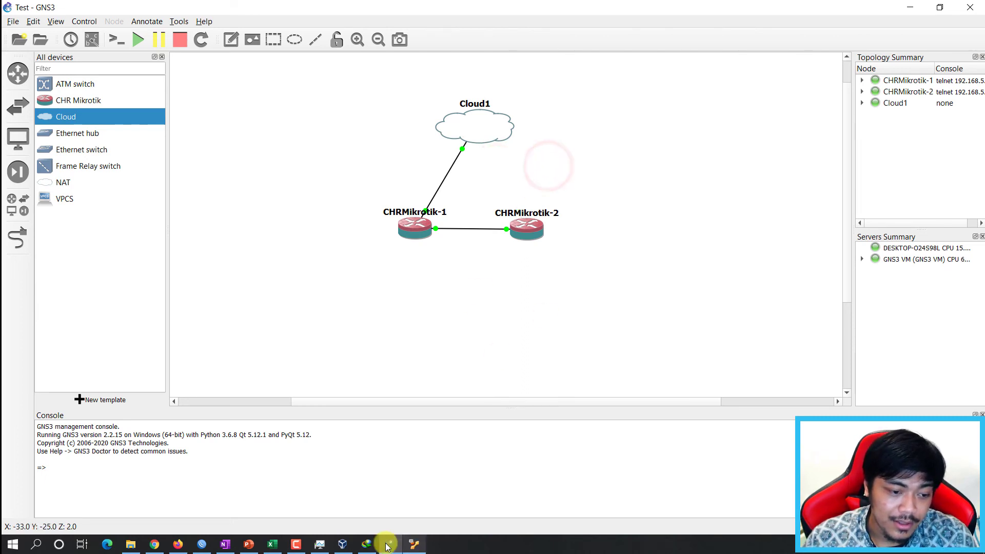
left_click(201, 544)
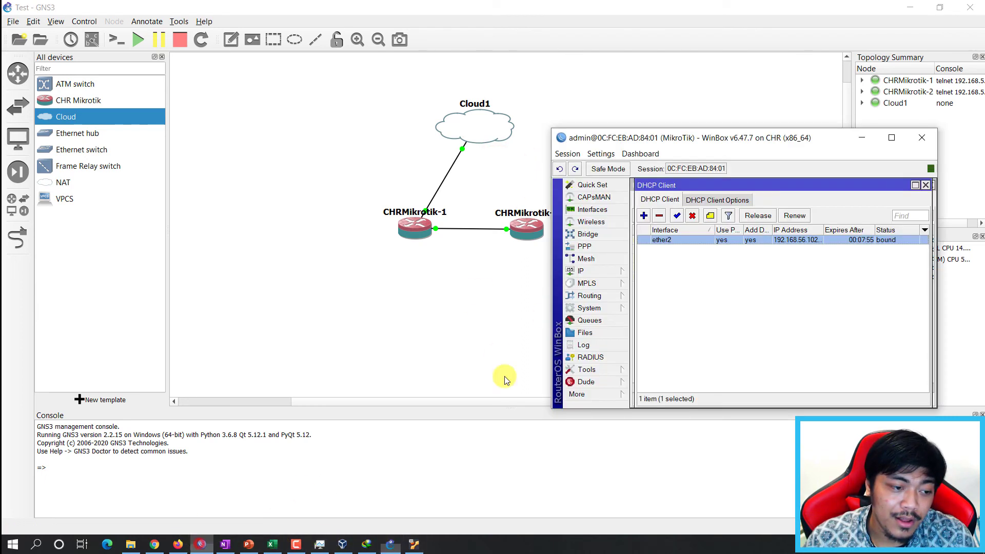
left_click(675, 273)
left_click(588, 233)
left_click(593, 210)
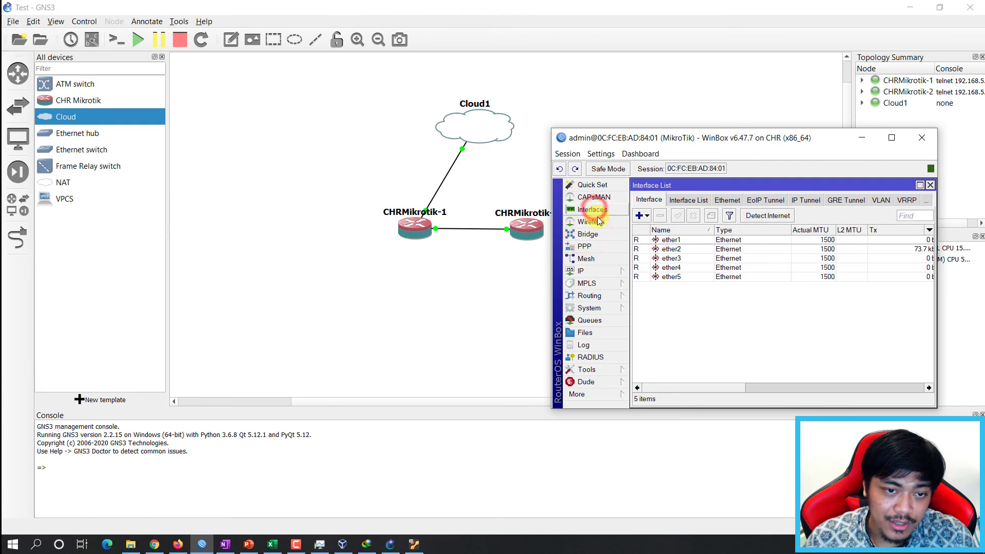
left_click(669, 309)
Back in GNS3, start and cancel a link from Cloud1, then pick the Ethernet switch type.
left_click(452, 169)
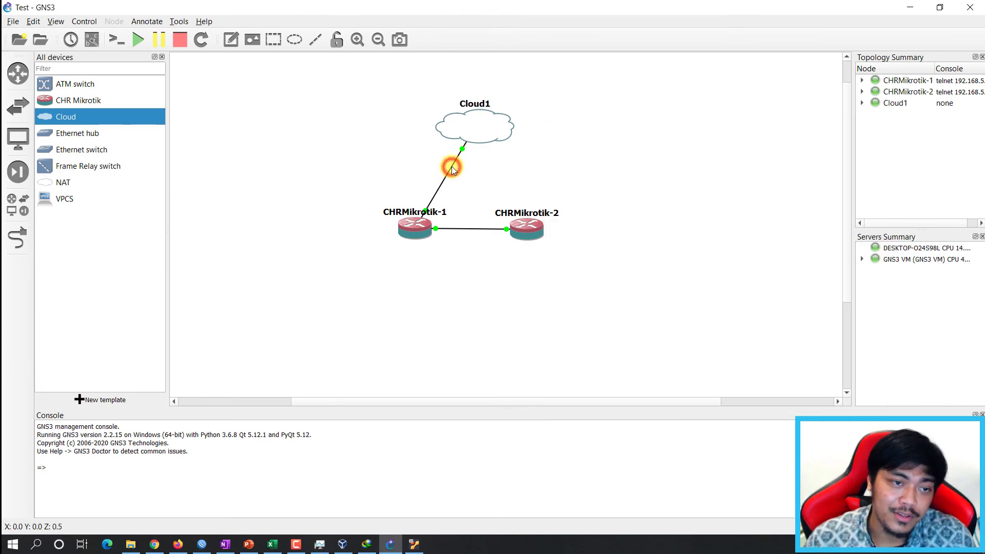
left_click(18, 237)
left_click(468, 134)
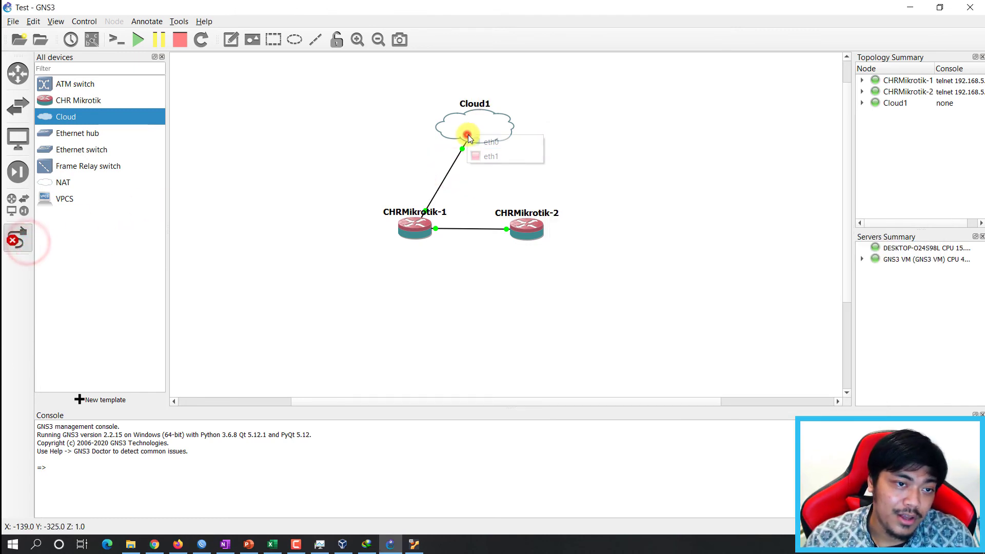
right_click(373, 164)
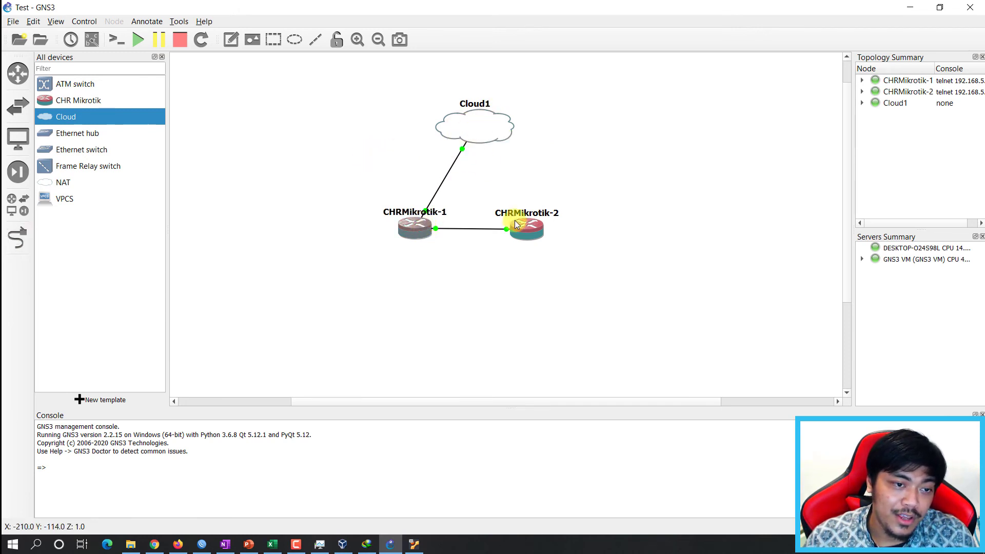
left_click(322, 177)
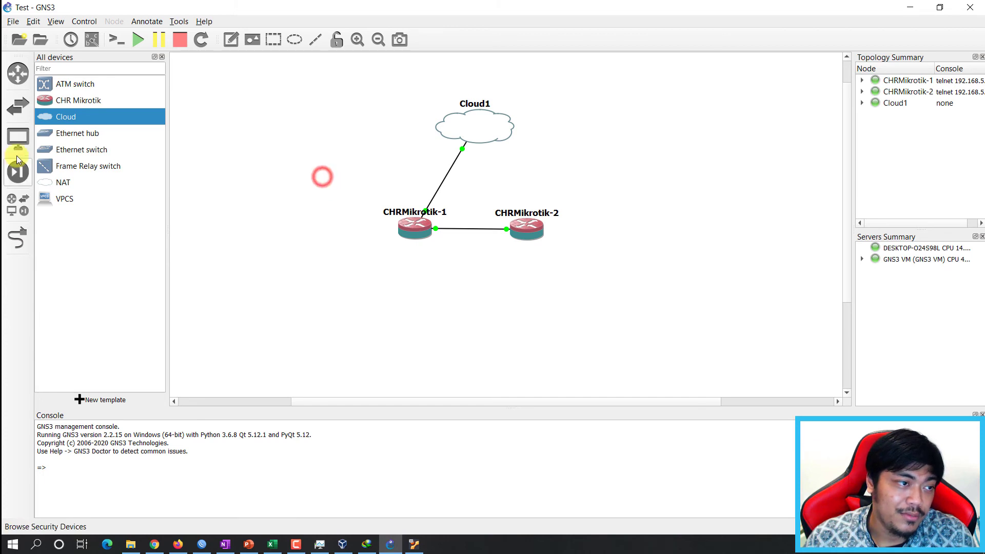
left_click(77, 149)
Place Switch1 on the GNS3 VM below Cloud1 and remove the Cloud1–CHRMikrotik-1 link.
left_click_drag(100, 157, 493, 172)
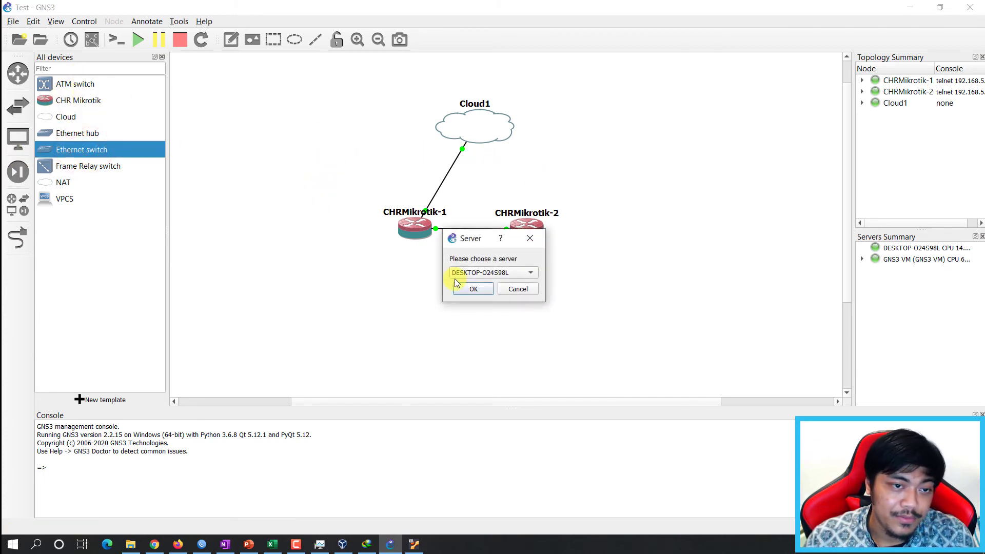
left_click(501, 278)
left_click(494, 284)
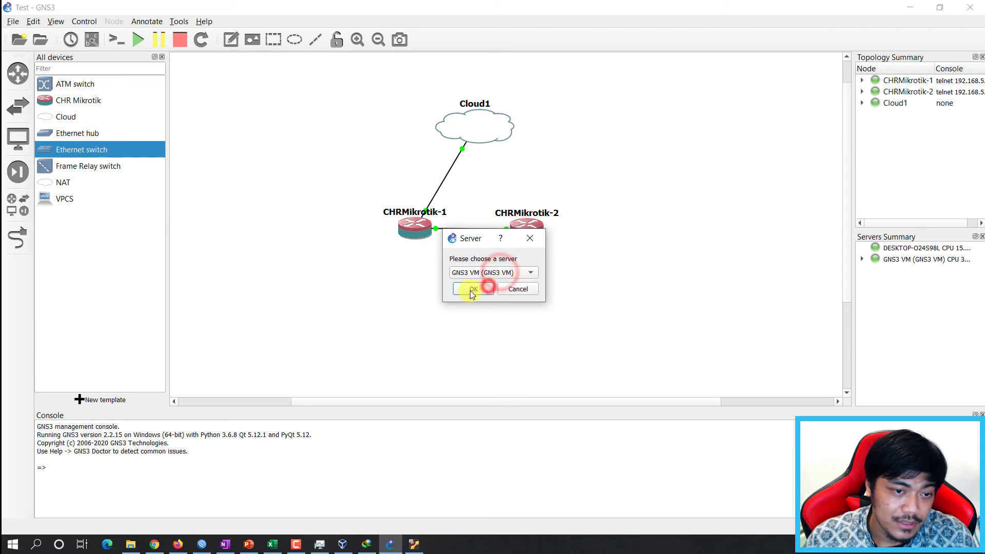
left_click(471, 289)
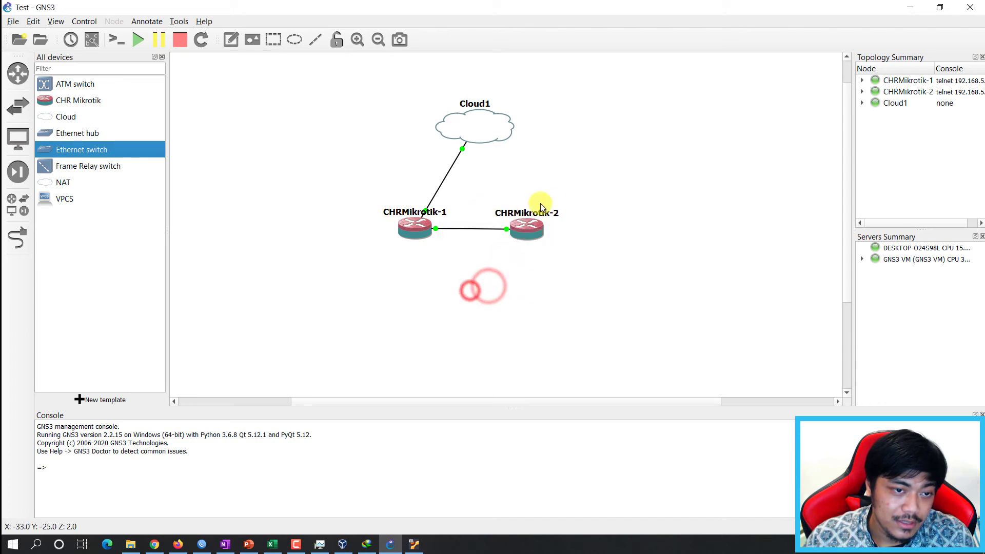
left_click(296, 173)
left_click(503, 177)
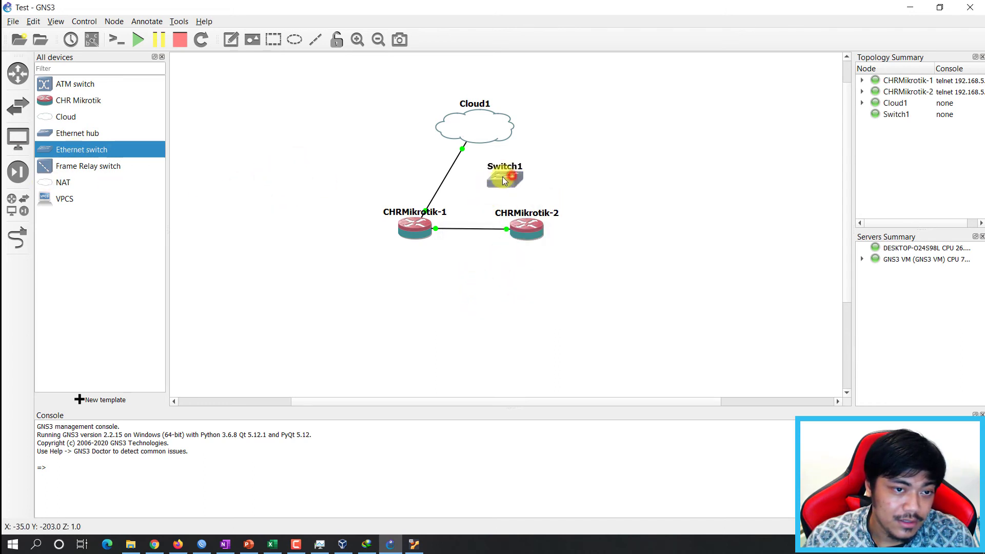
left_click_drag(503, 176, 489, 177)
left_click(447, 177)
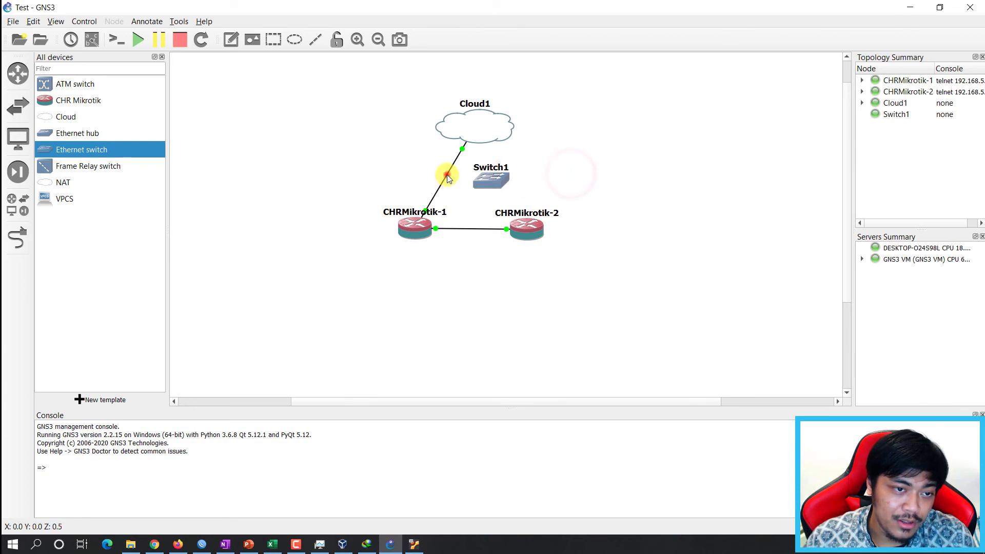
right_click(447, 176)
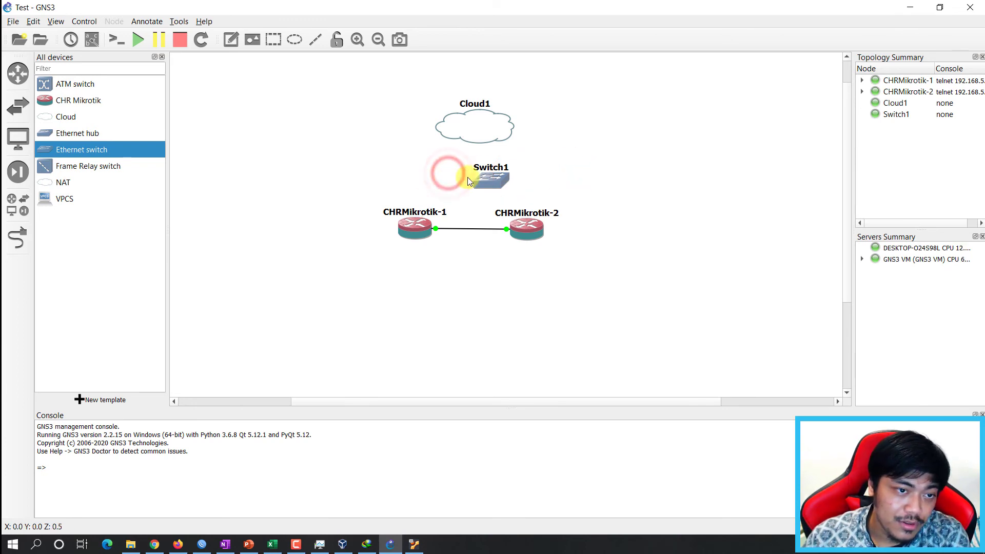
Lower both routers and link Cloud1 to Switch1's Ethernet0.
left_click_drag(526, 231, 551, 265)
left_click_drag(420, 228, 421, 263)
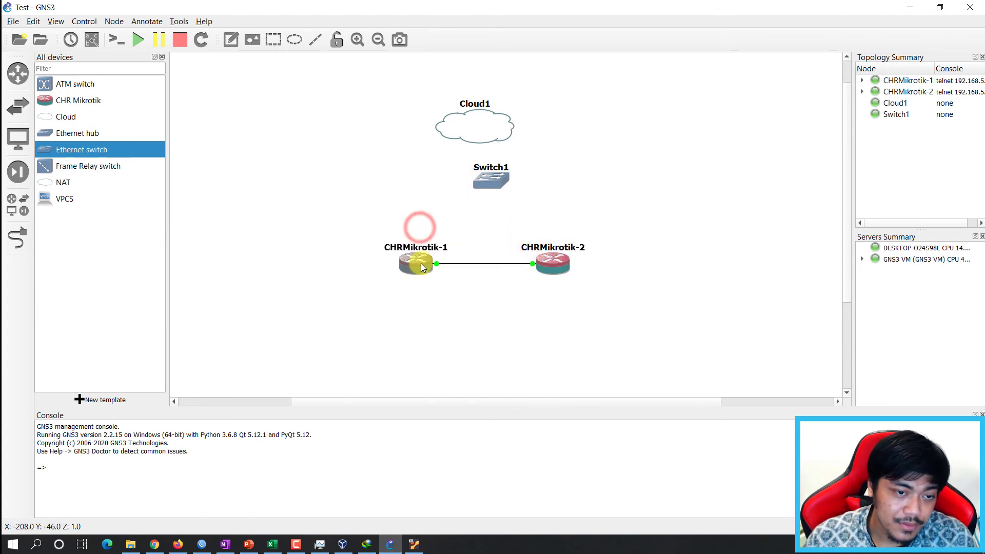
left_click_drag(495, 121, 515, 115)
left_click(17, 237)
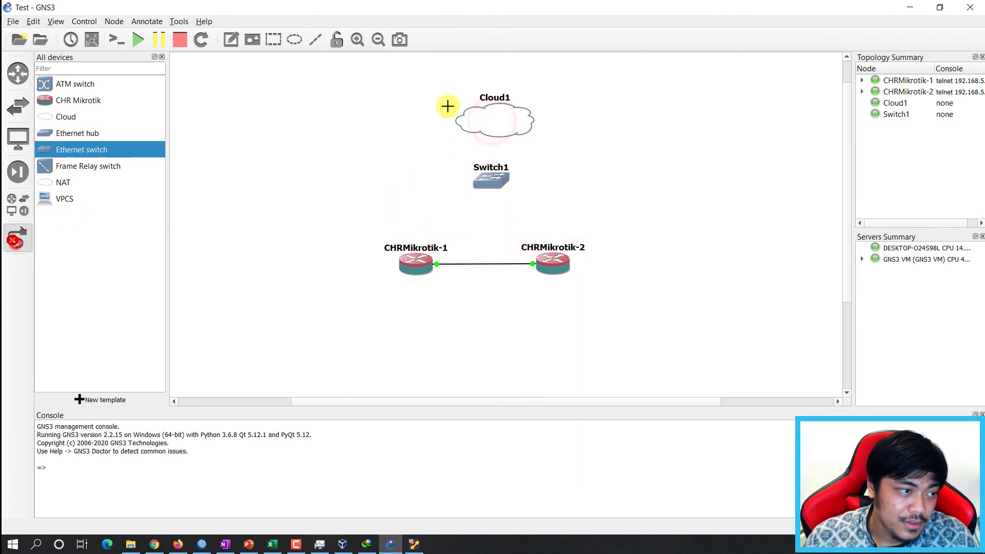
left_click(500, 114)
left_click(543, 122)
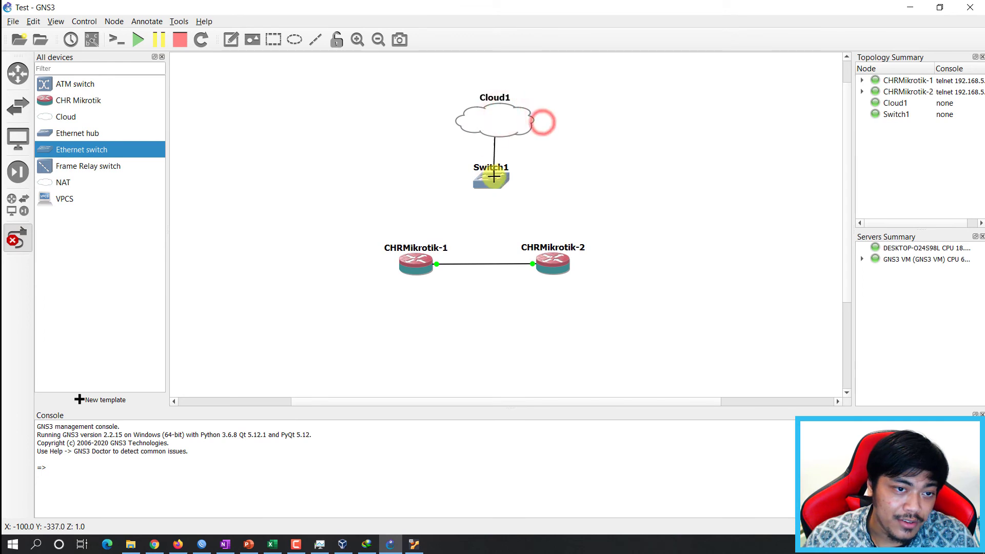
left_click(493, 176)
left_click(529, 185)
Cable Switch1's Ethernet1 to CHRMikrotik-1 and another Switch1 port to CHRMikrotik-2's Ethernet0.
left_click(492, 177)
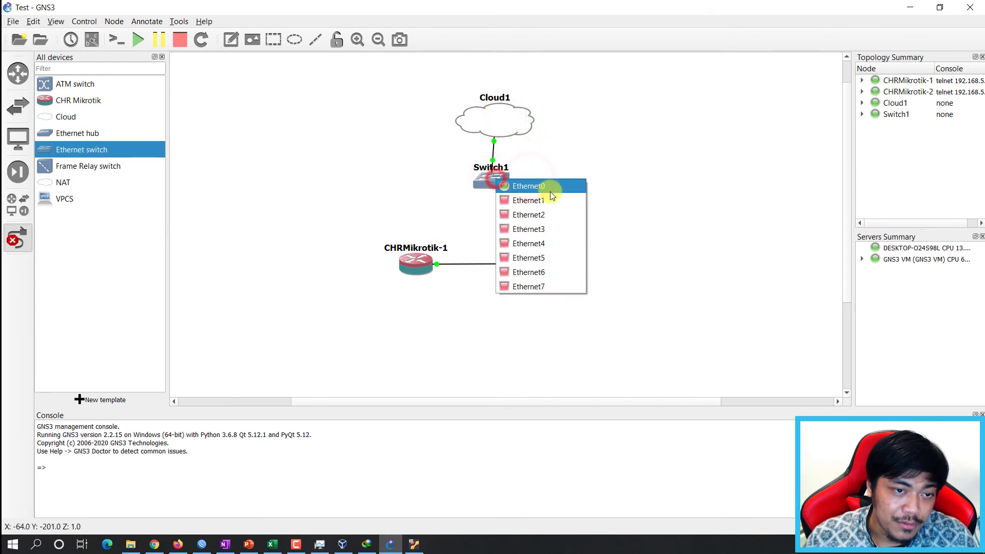
left_click(549, 196)
left_click(419, 263)
left_click(451, 283)
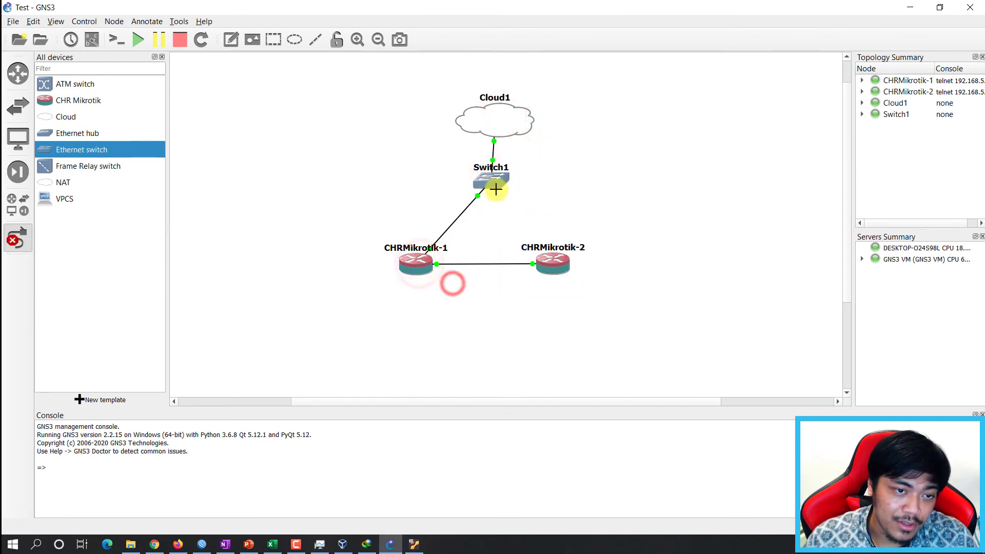
left_click(495, 190)
left_click(555, 215)
left_click(550, 261)
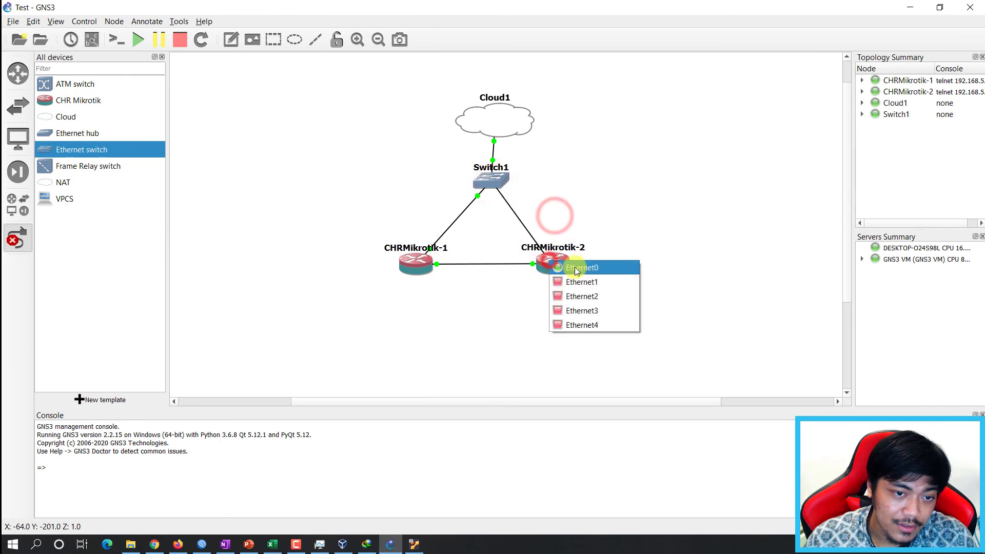
left_click(575, 267)
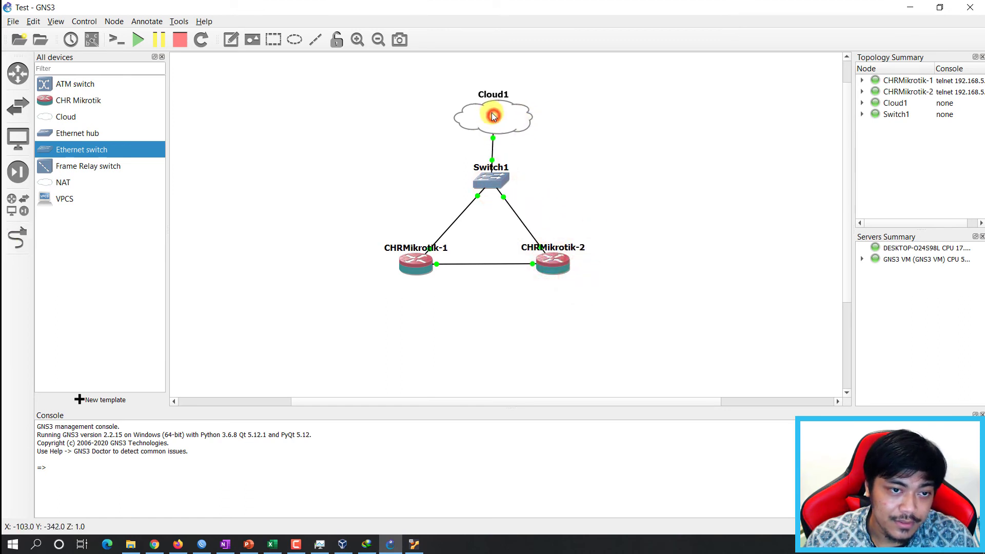
Cancel WinBox's reconnect attempt and refresh the neighbour list.
left_click(201, 544)
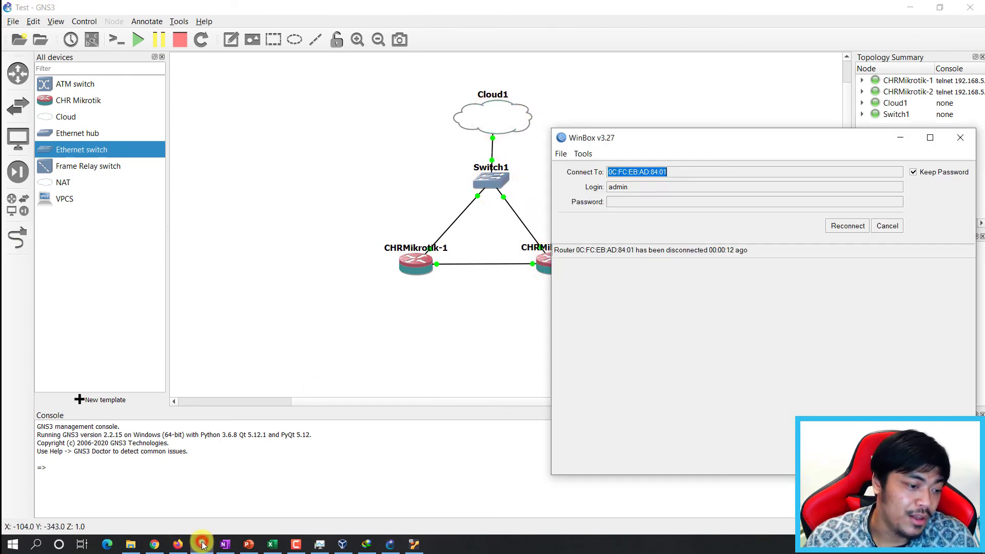
left_click(884, 226)
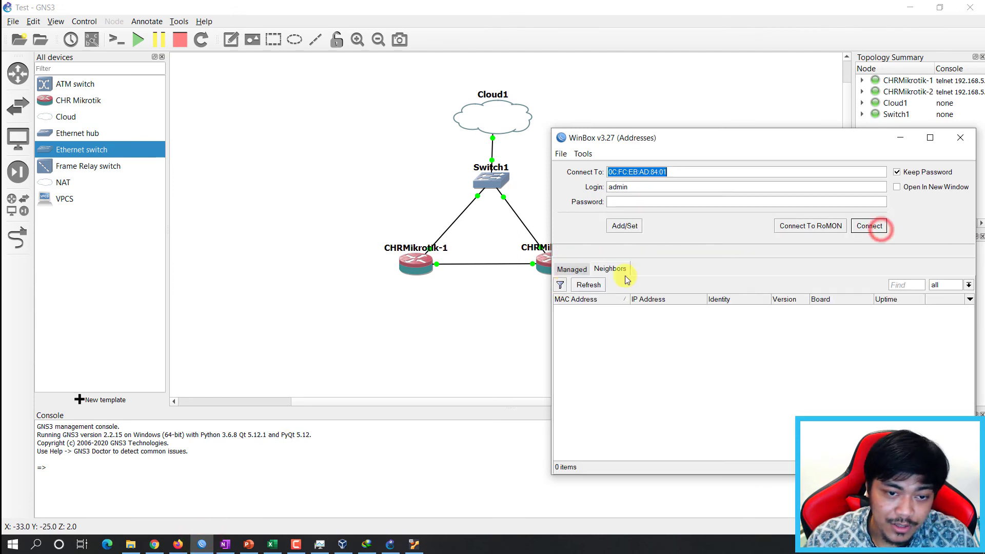
left_click(595, 285)
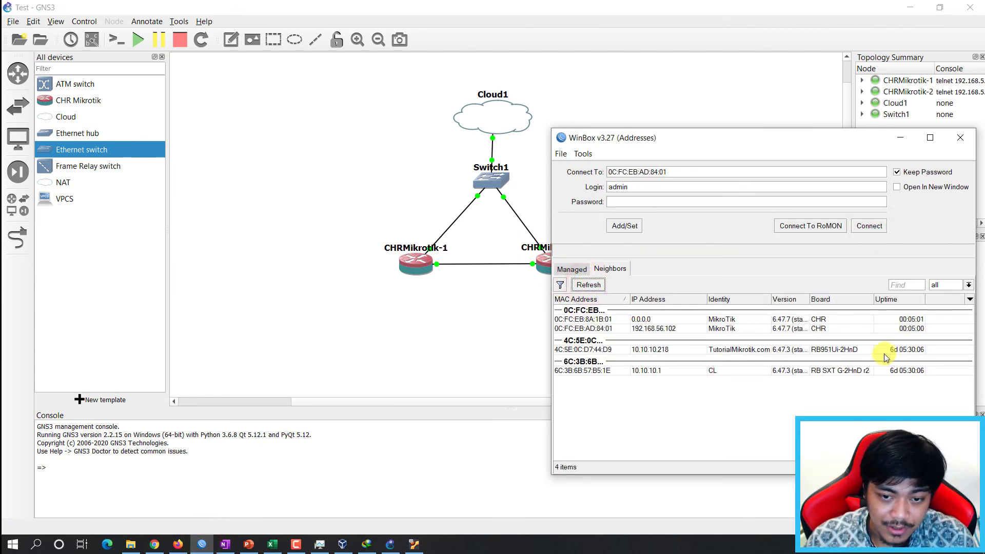
Select the CHR router 0C:FC:EB:8A:1B:01 (IP 0.0.0.0) and connect to it.
left_click(715, 320)
left_click(718, 327)
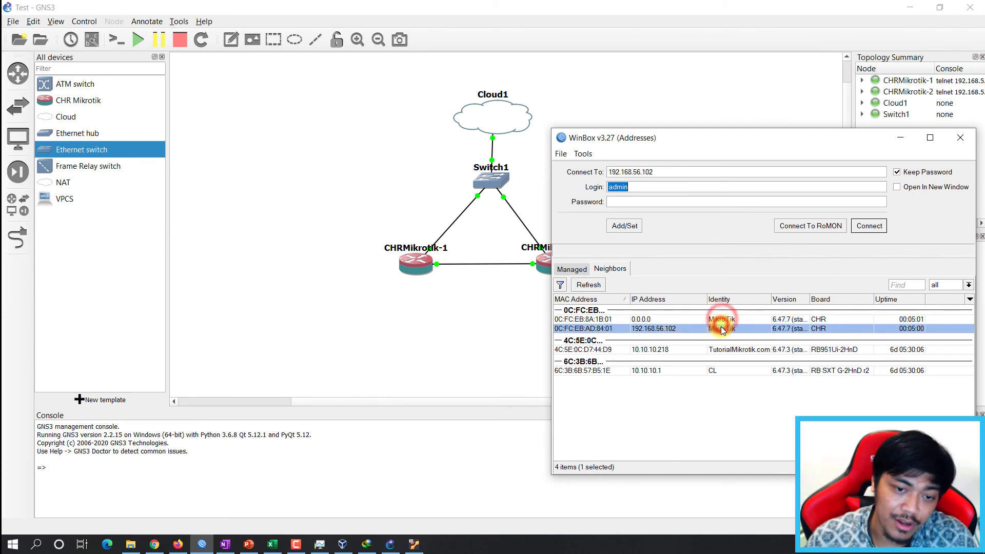
left_click(717, 320)
left_click(726, 327)
left_click(721, 319)
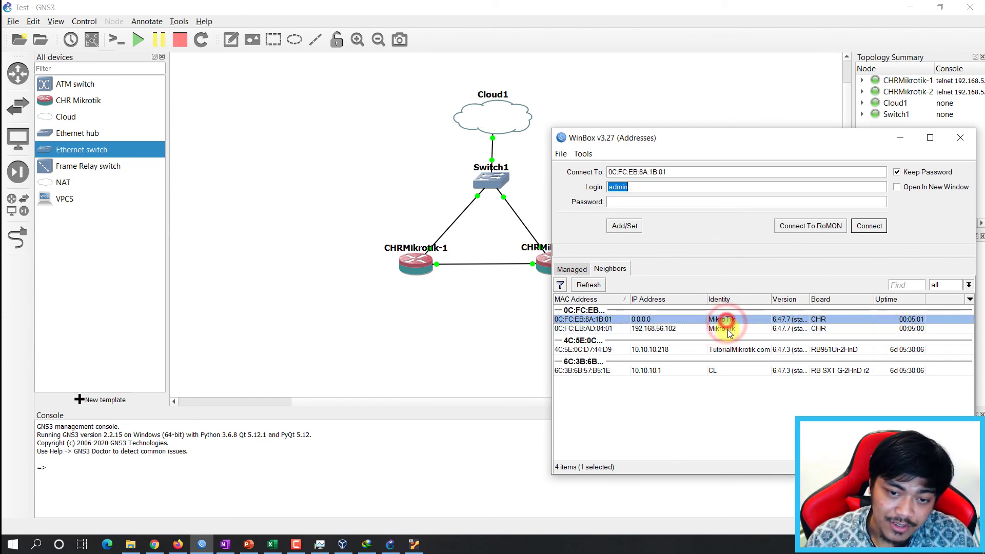
left_click(724, 328)
left_click(722, 319)
left_click(724, 329)
left_click(722, 319)
left_click(724, 329)
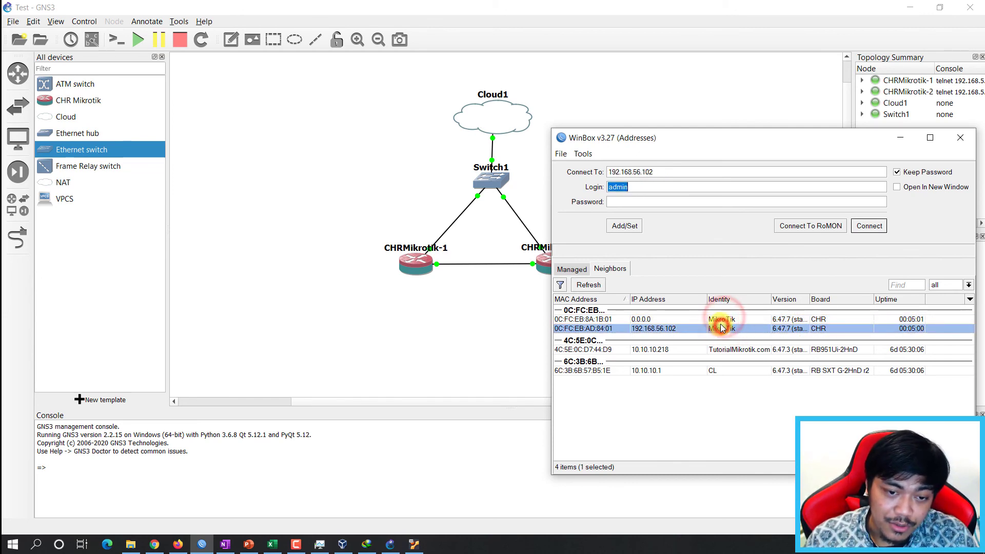
left_click(723, 319)
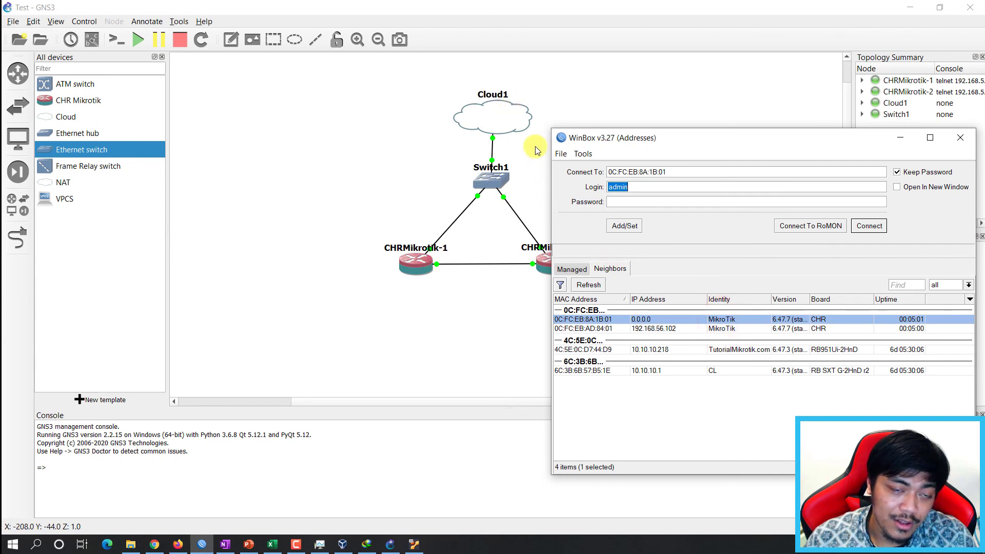
left_click(652, 328)
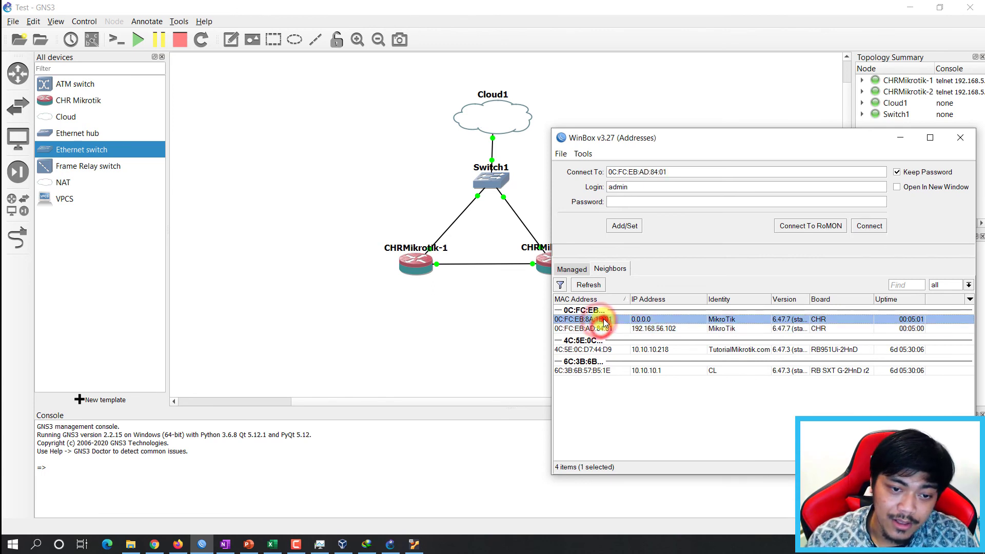
left_click(601, 320)
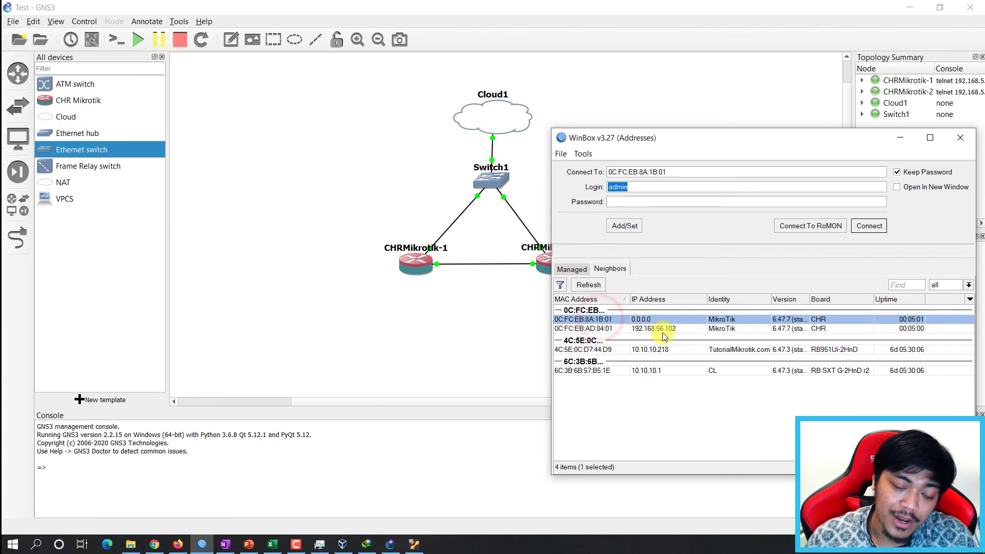
left_click(595, 329)
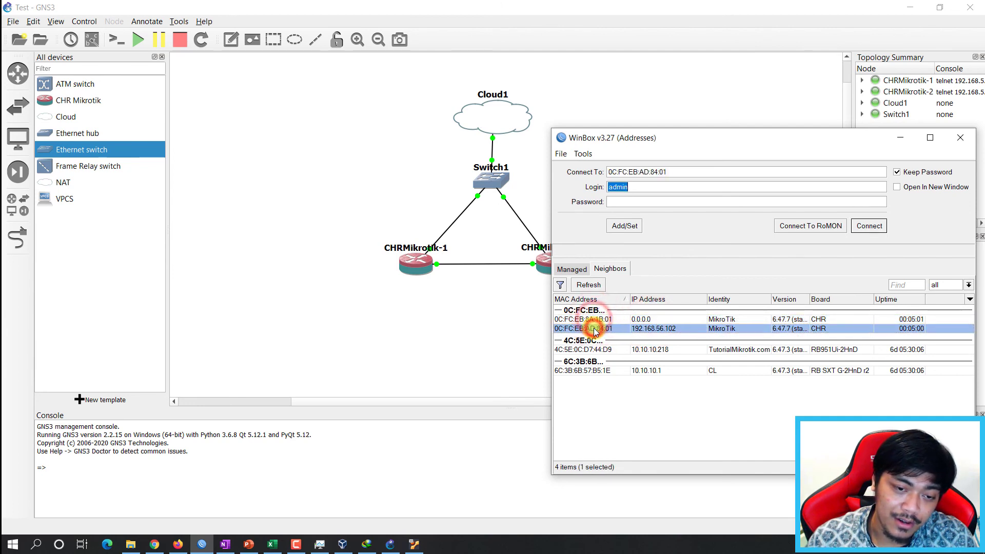
left_click(615, 320)
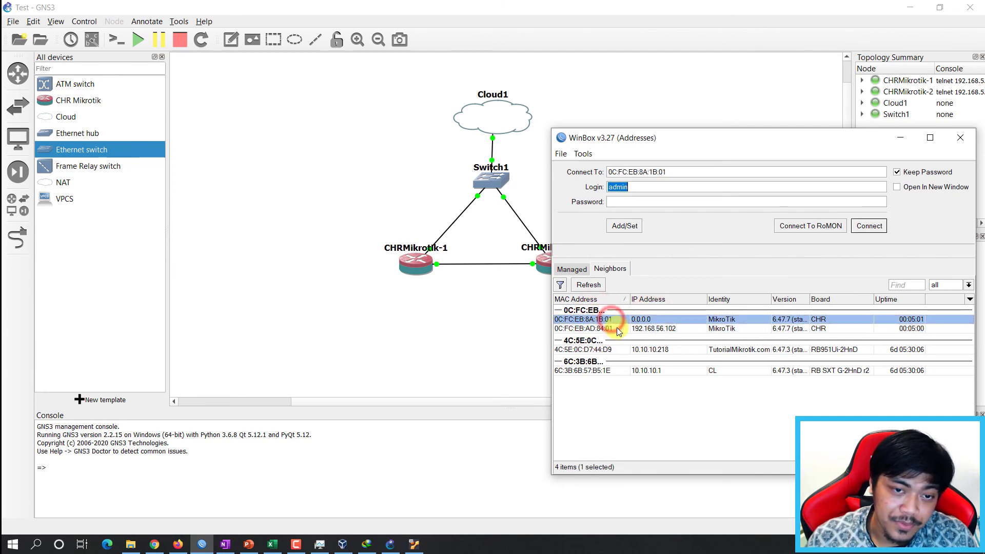
left_click(869, 226)
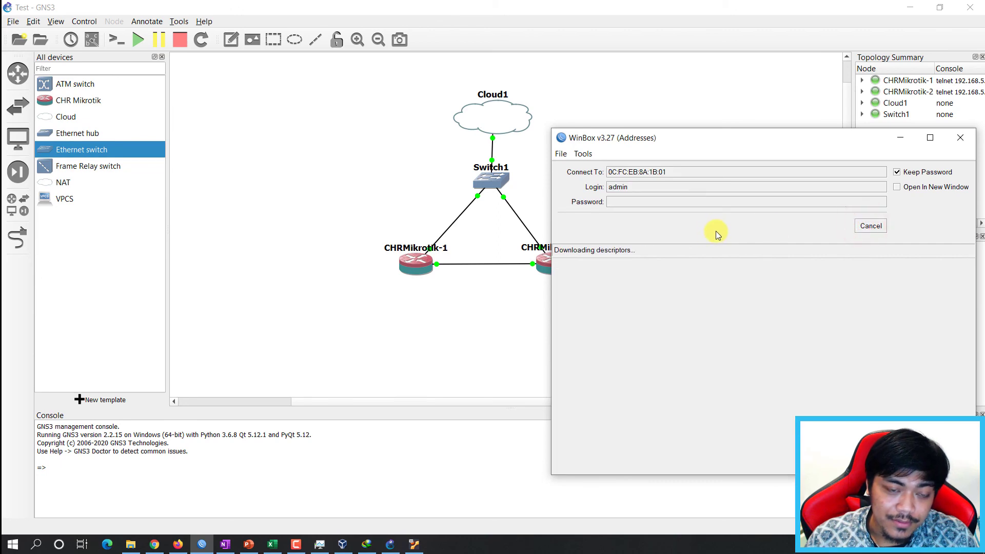
Show router 0C:FC:EB:8A:1B:01's interfaces ether1–ether5 in a raised, enlarged session window.
left_click_drag(754, 137, 752, 111)
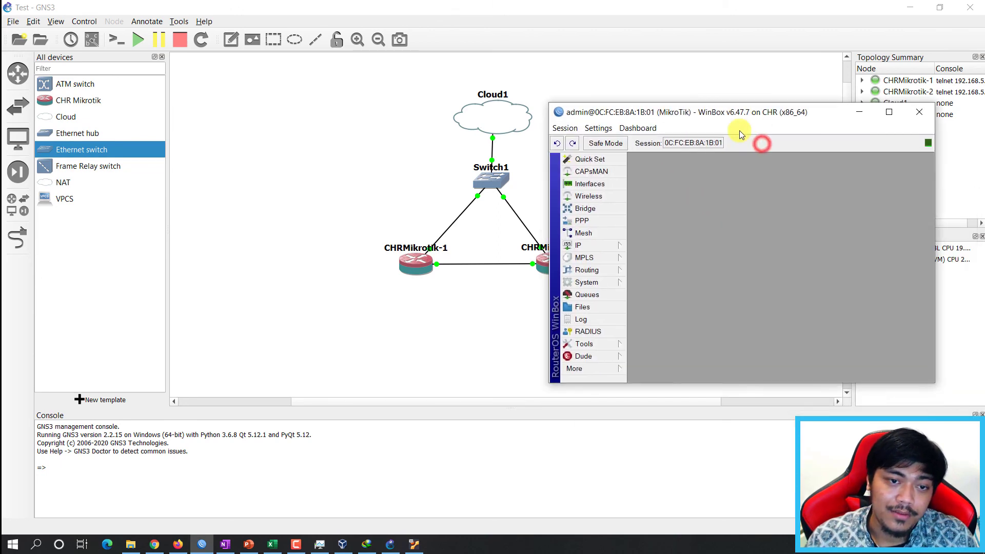
left_click(606, 186)
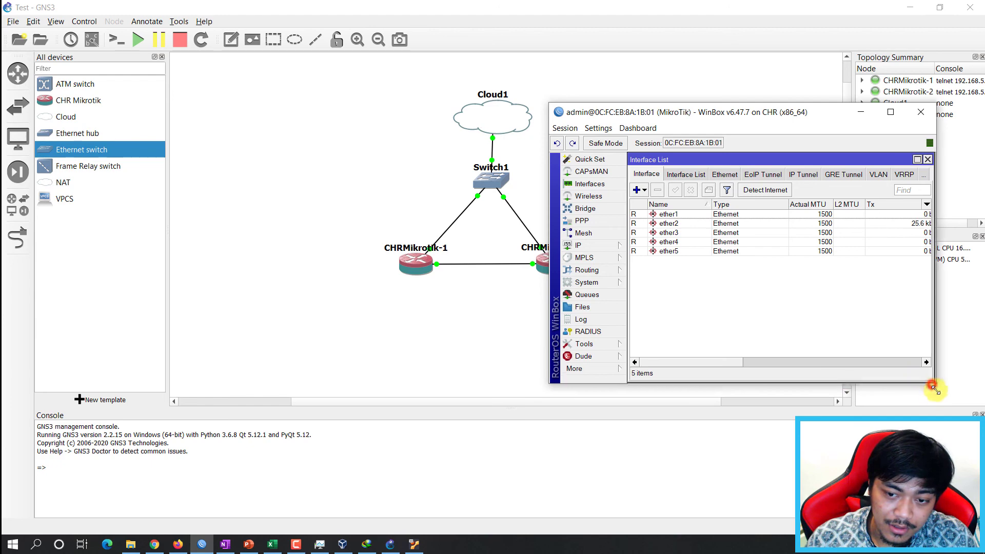
left_click_drag(929, 384, 952, 473)
Open a new WinBox login, refresh Neighbors, and connect to router 0C:FC:EB:AD:84:01.
left_click(605, 420)
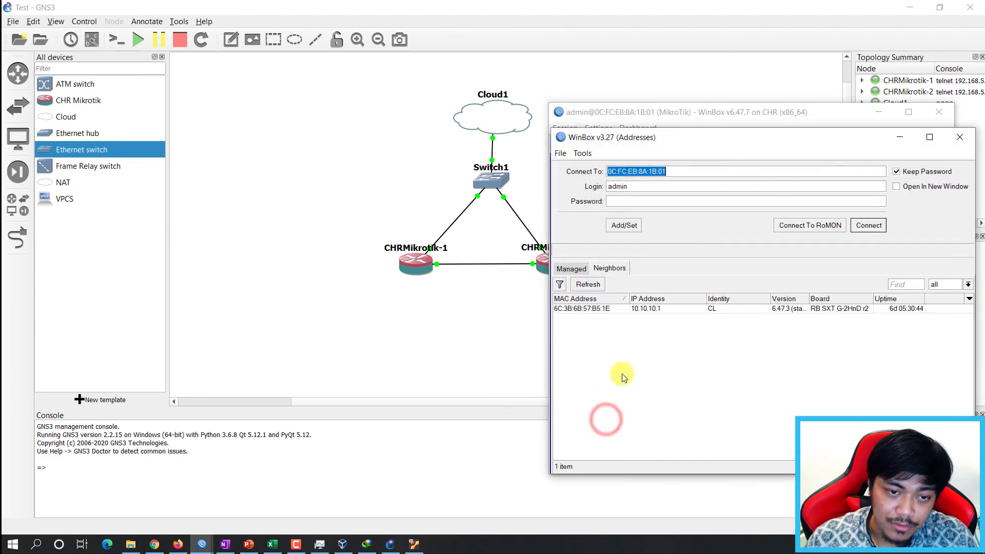
left_click(586, 284)
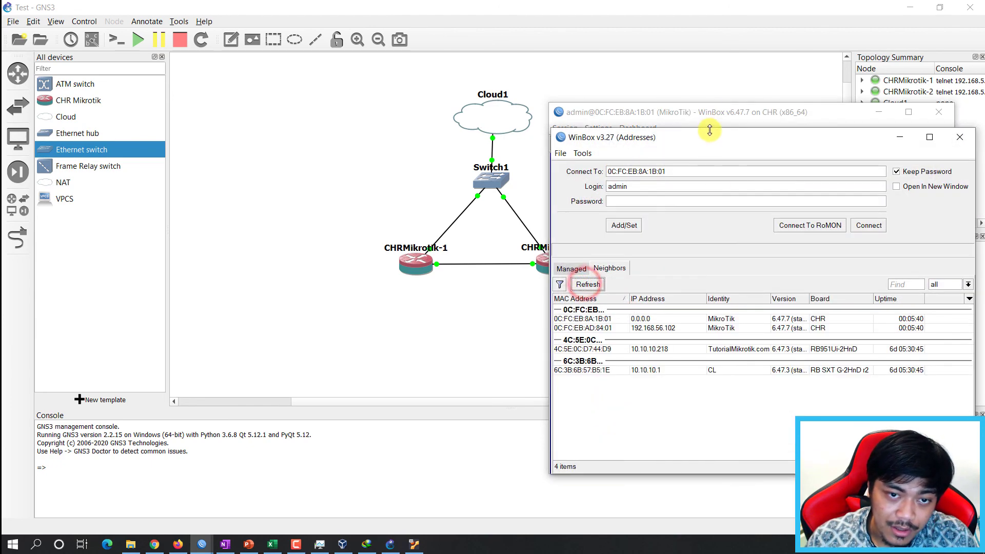
left_click(605, 329)
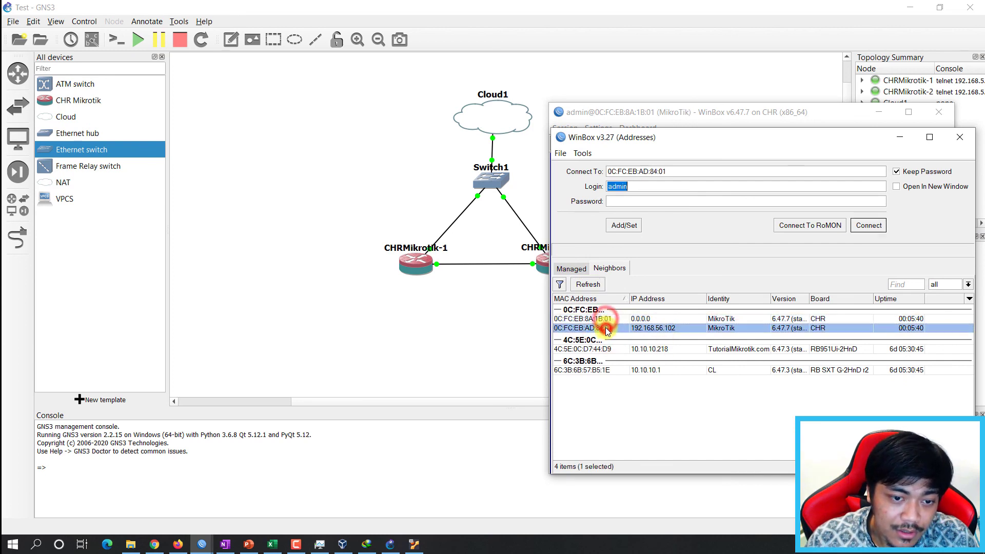
left_click(868, 225)
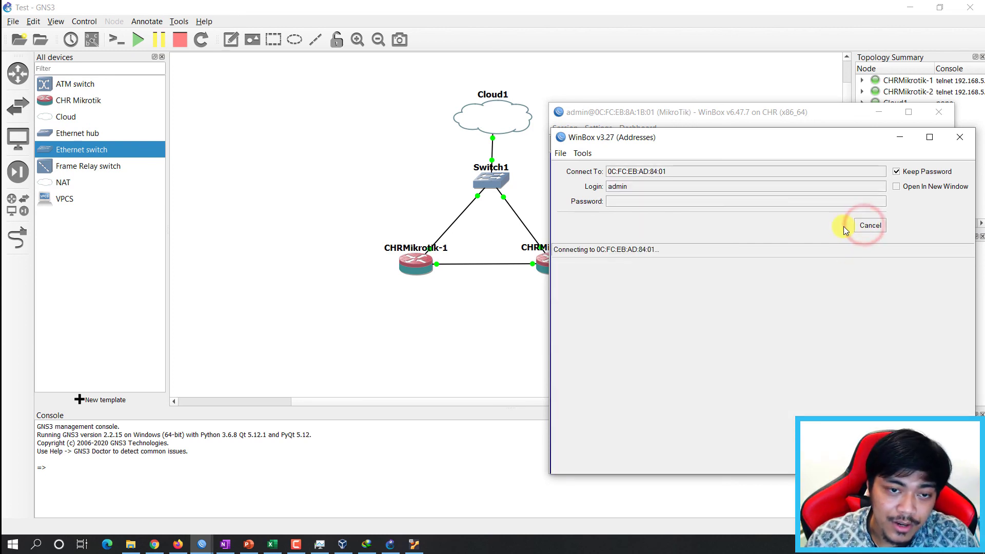
Move the second router's session window to the left and enlarge it.
left_click_drag(710, 126, 318, 116)
left_click_drag(161, 387, 86, 474)
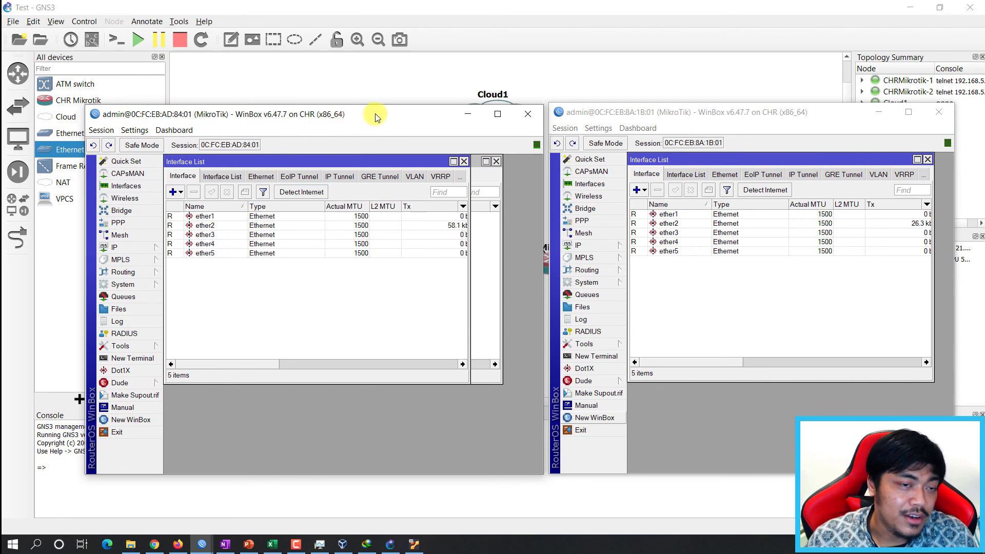
left_click_drag(400, 109, 404, 109)
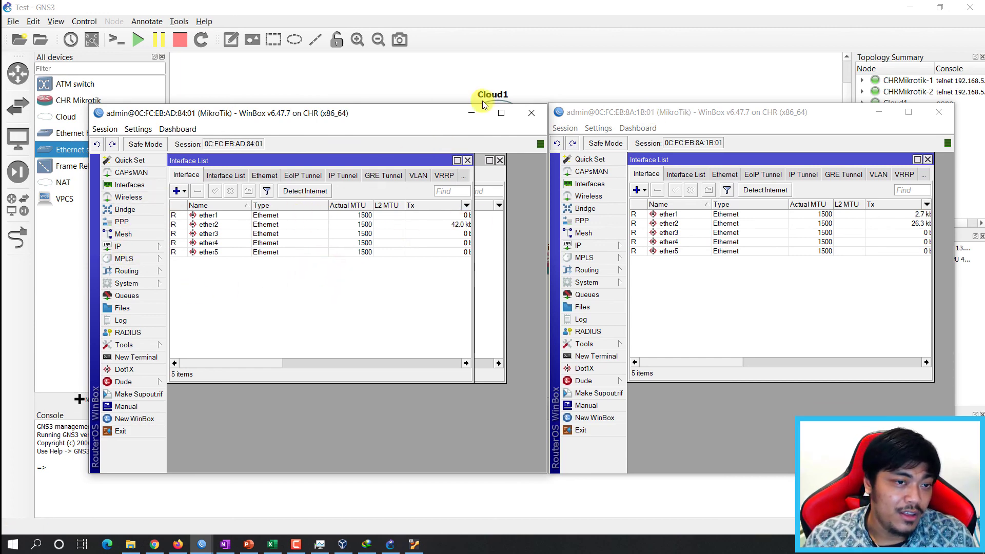
Focus each router's Interface List, then bring GNS3's Cloud1–Switch1–routers topology to the front.
left_click(734, 303)
left_click(264, 277)
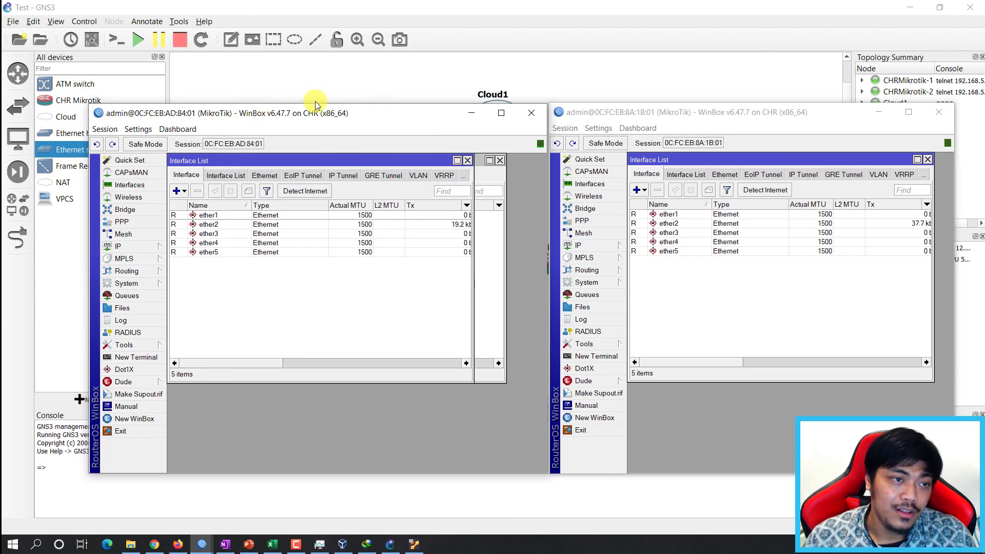
left_click_drag(315, 103, 316, 102)
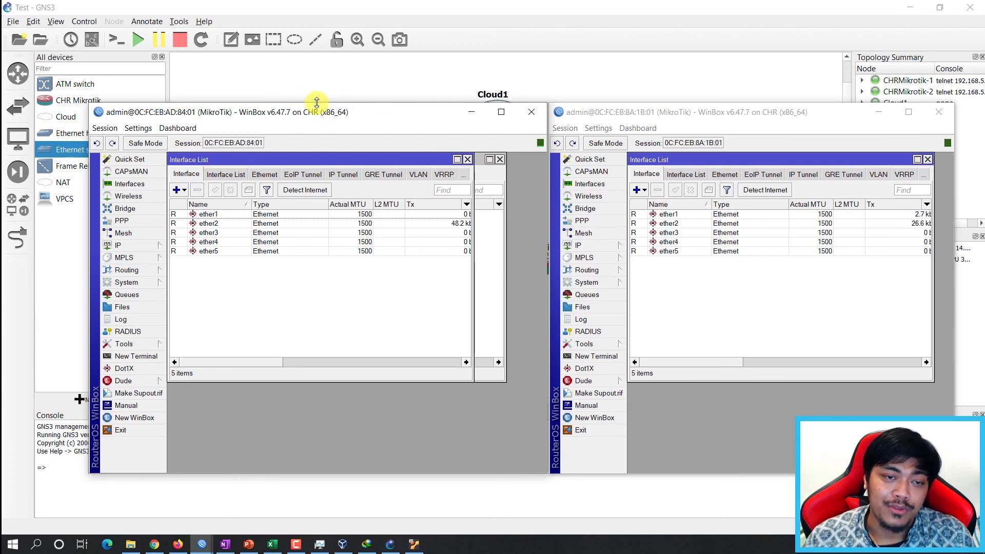
left_click(346, 116)
left_click(597, 76)
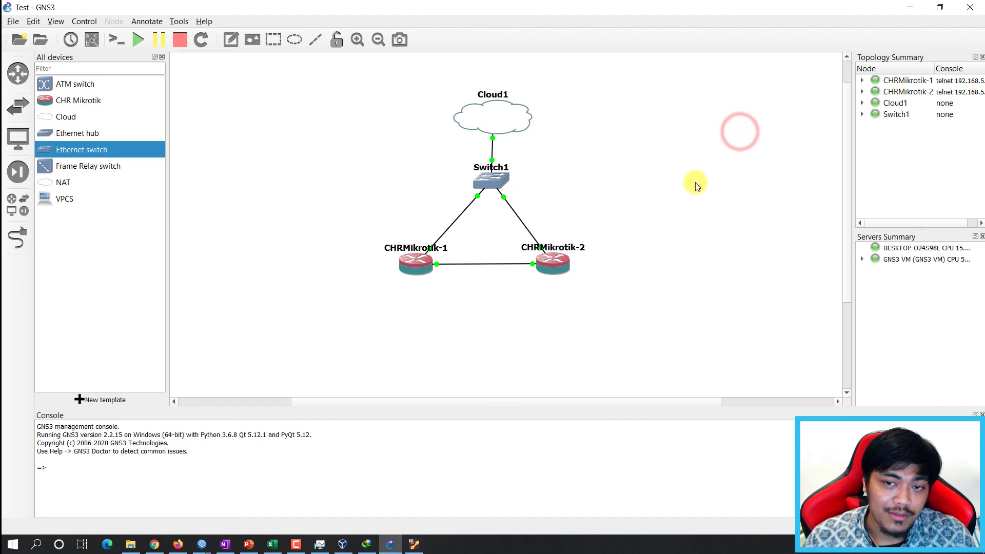
Click around the empty GNS3 canvas and open then dismiss the window's system menu.
left_click(653, 167)
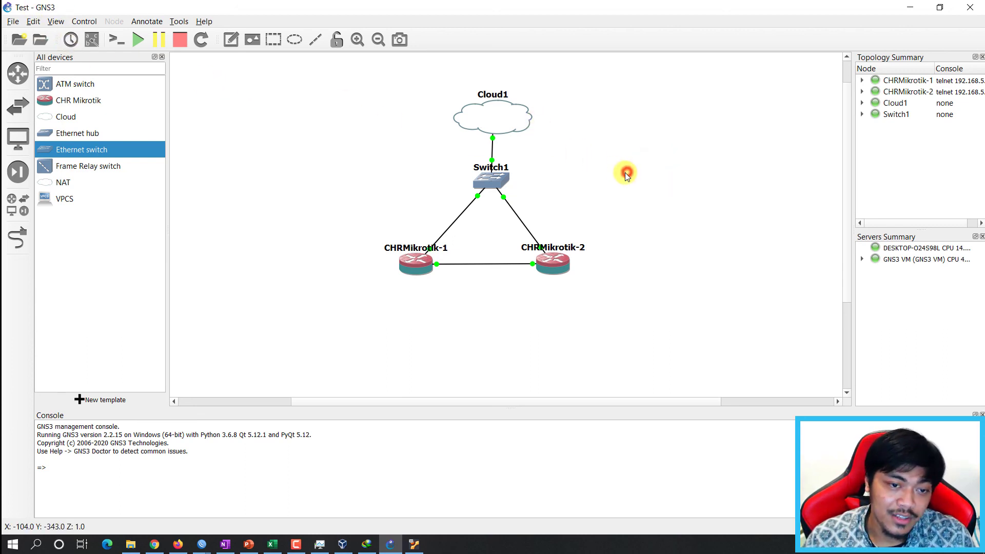
left_click(620, 155)
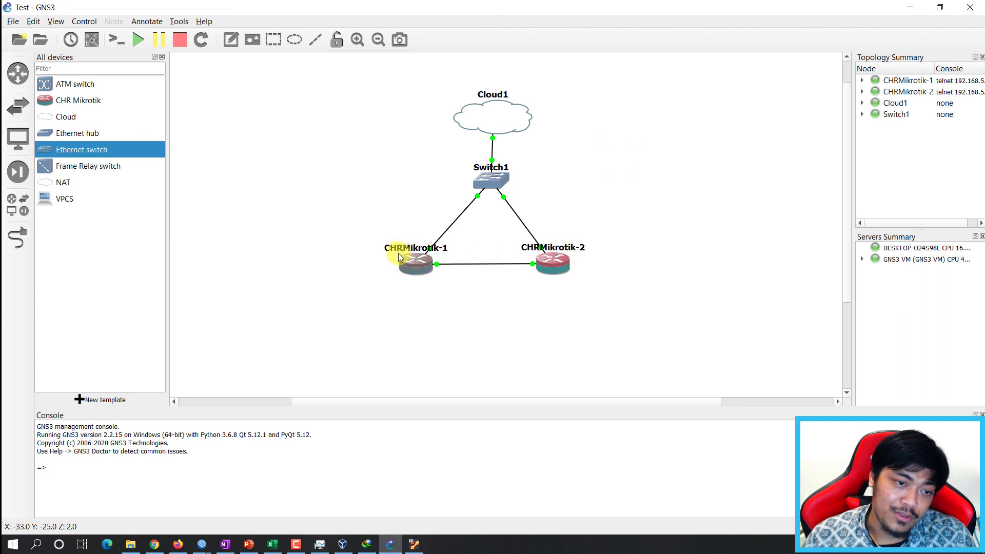
left_click(638, 198)
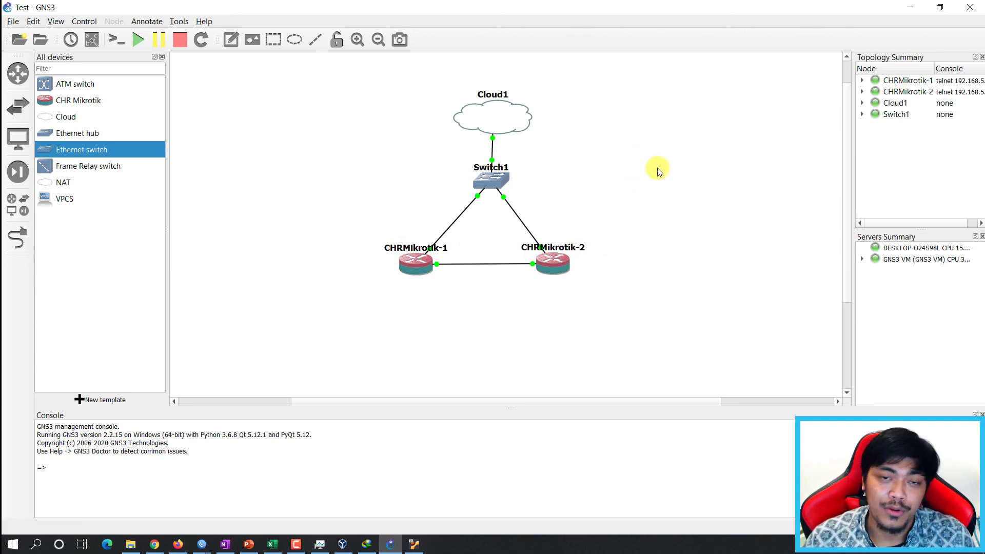
left_click(651, 160)
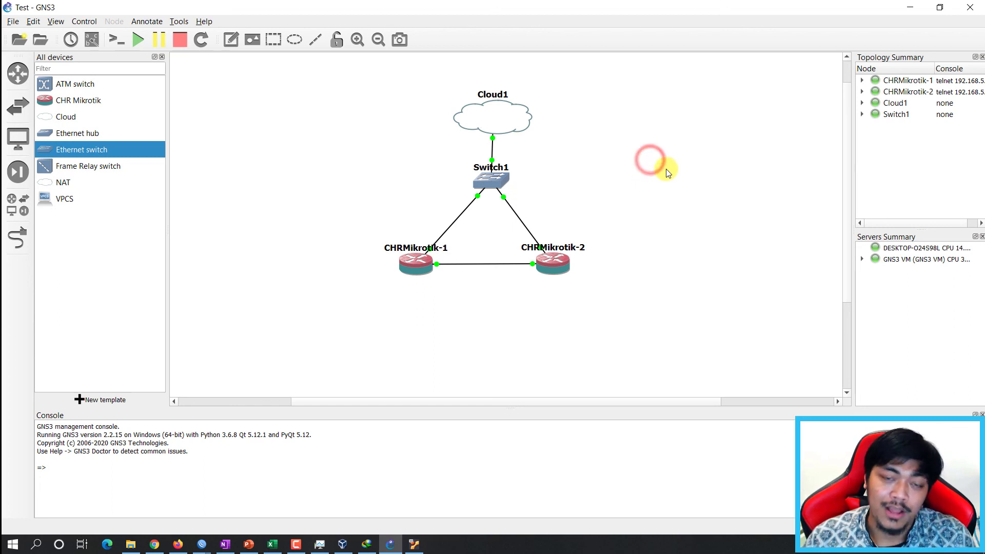
left_click(663, 176)
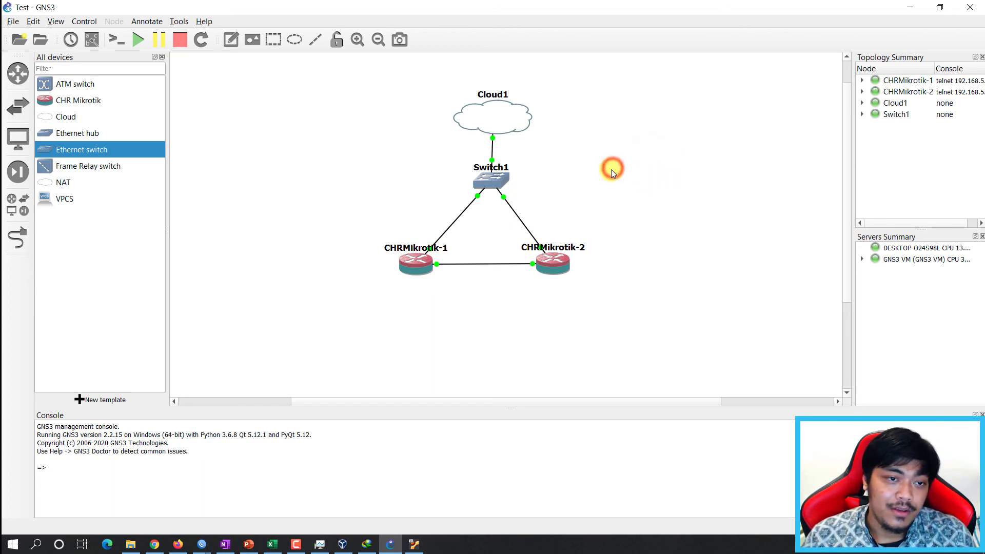
left_click(590, 162)
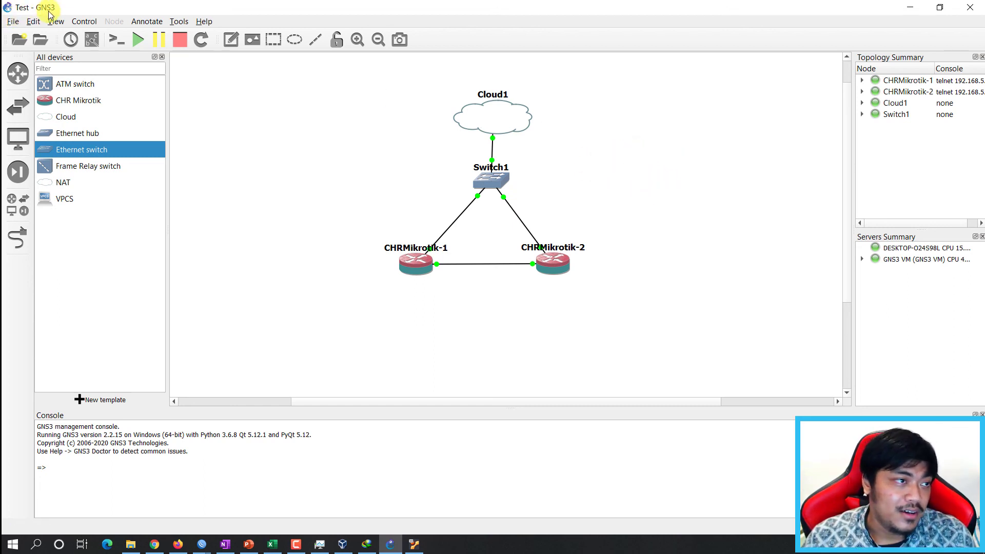
left_click(7, 7)
left_click(51, 7)
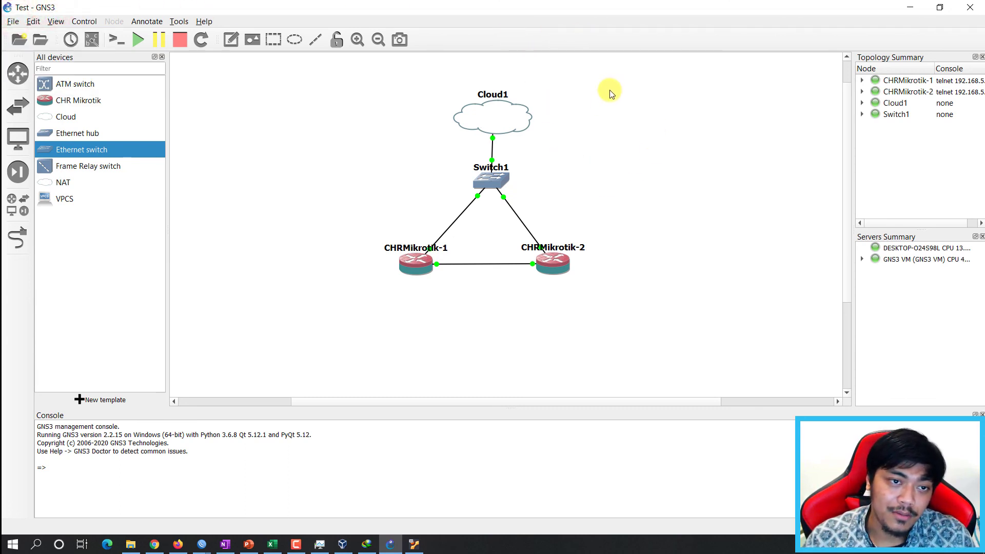
Rubber-band select the topology twice, then show PowerPoint's closing slide 'Sekian dan Terima kasih'.
left_click_drag(616, 84, 314, 320)
left_click(723, 205)
left_click(661, 154)
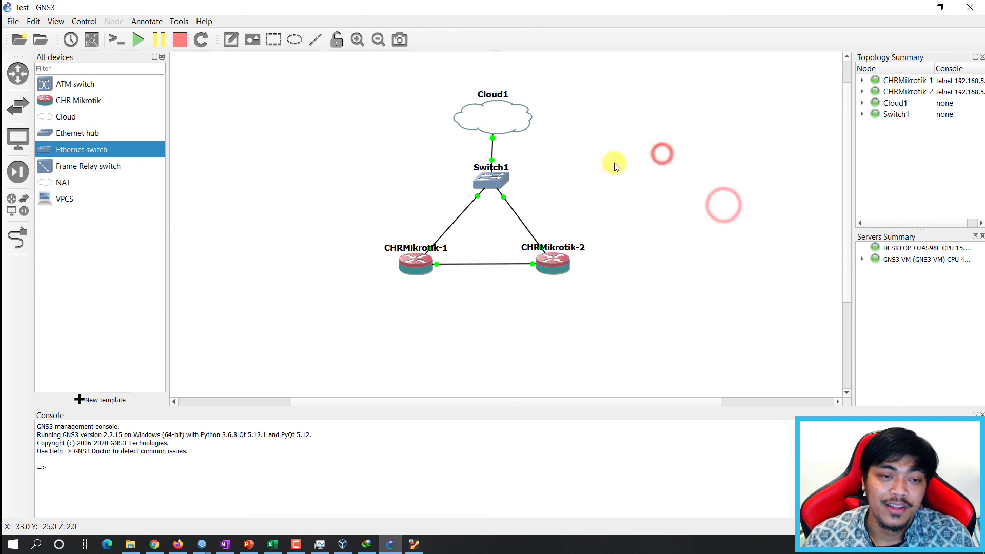
left_click(615, 164)
left_click_drag(310, 88, 669, 286)
left_click(669, 287)
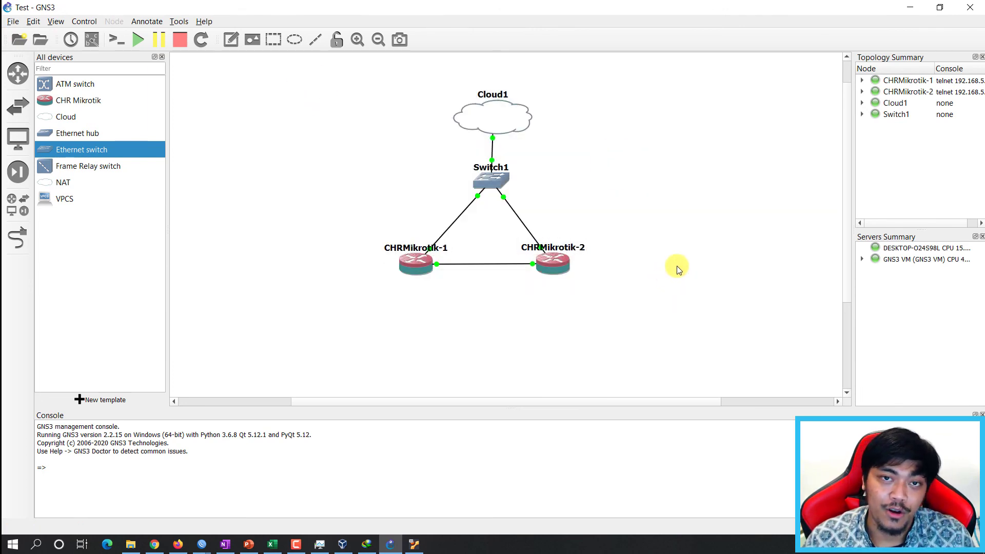
left_click(669, 237)
left_click(639, 82)
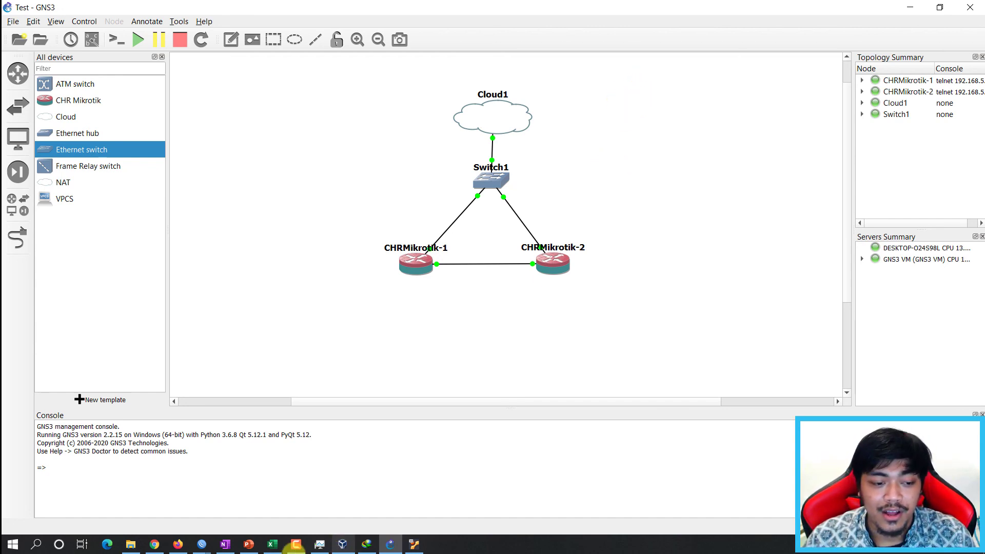
left_click(253, 544)
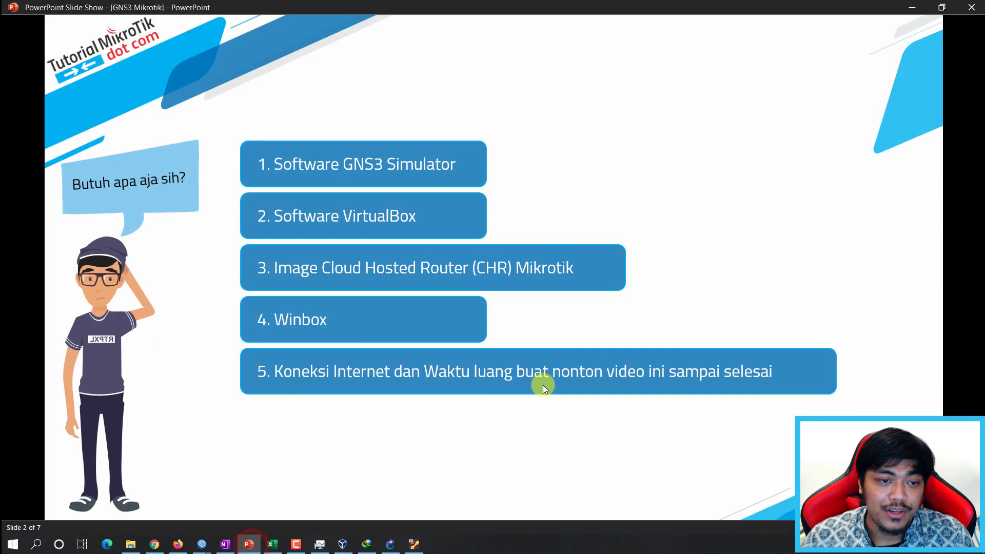
left_click(543, 385)
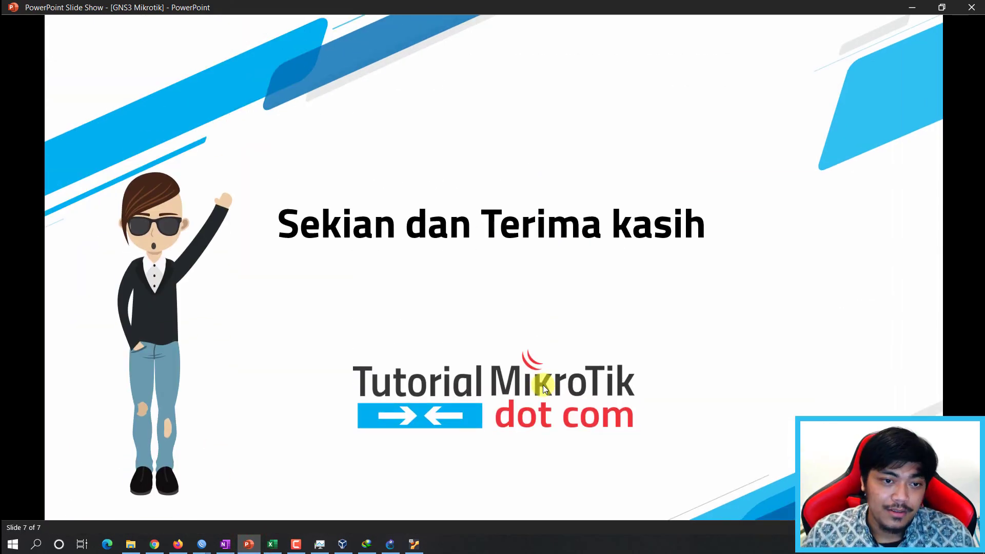